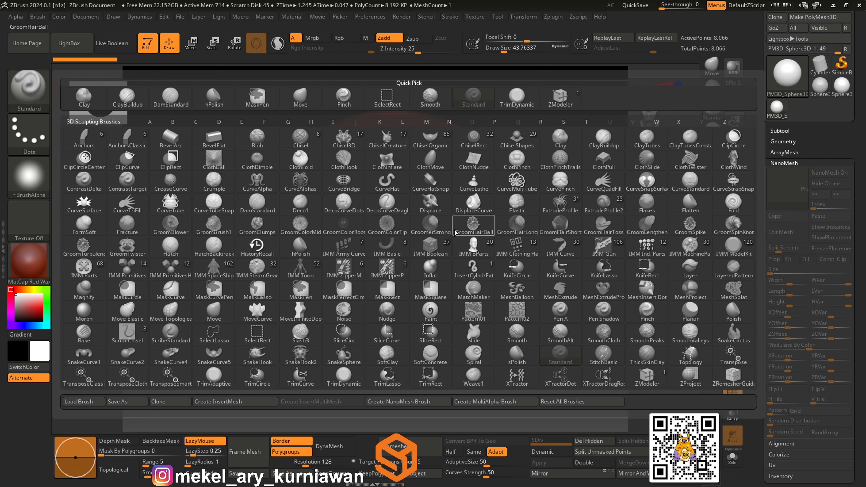
Select the ZModeler brush and open its point actions on the sphere's surface.
{"action": "left_click", "coordinate": [647, 377]}
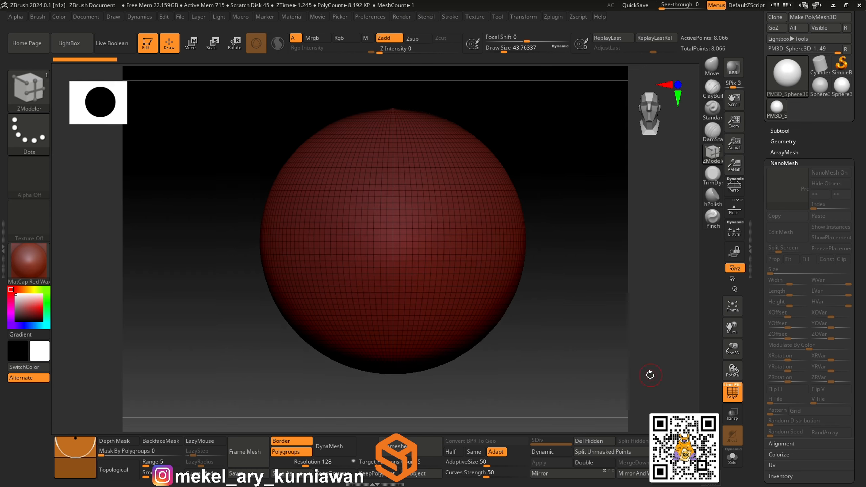
{"action": "right_click_drag", "start_coordinate": [583, 264], "coordinate": [585, 291], "text": "ctrl"}
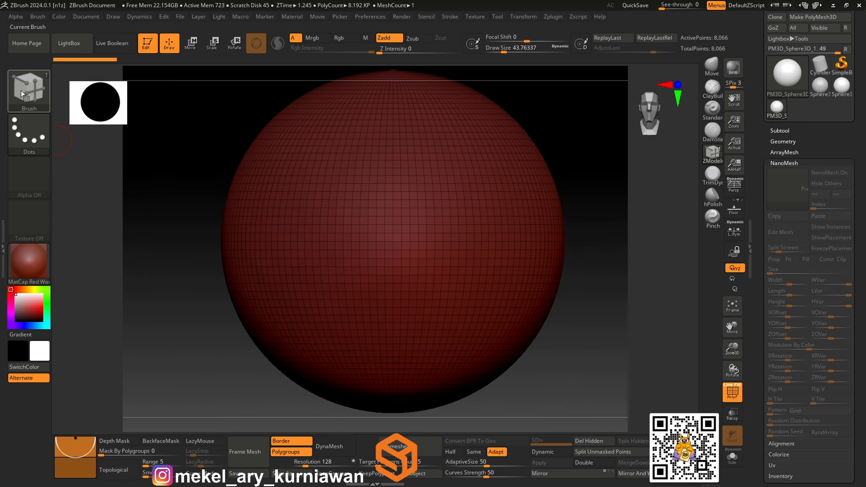
{"action": "right_click_drag", "start_coordinate": [574, 159], "coordinate": [583, 186], "text": "ctrl"}
{"action": "right_click_drag", "start_coordinate": [664, 214], "coordinate": [643, 248], "text": "alt"}
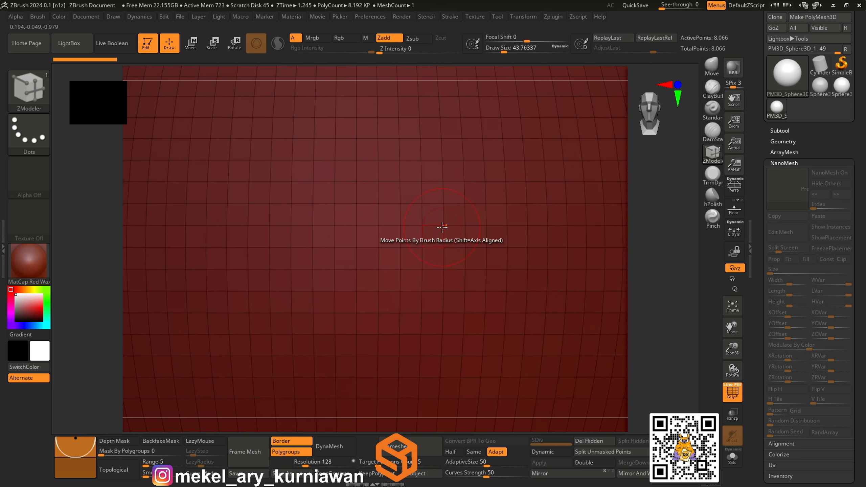
{"action": "key", "text": "space"}
{"action": "key", "text": "space"}
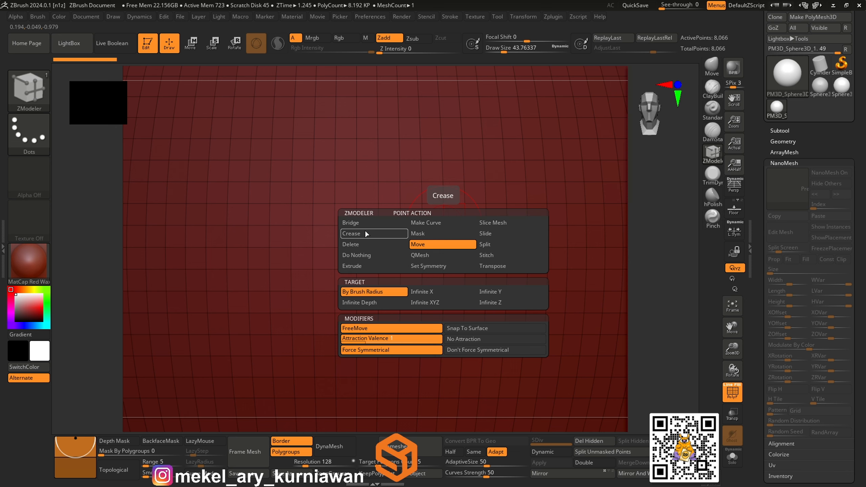
{"action": "left_click", "coordinate": [459, 256]}
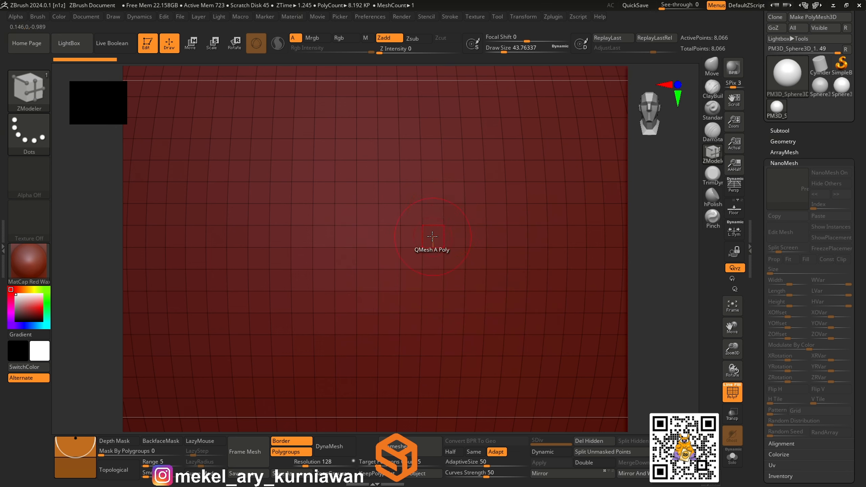
Set the ZModeler polygon action to Insert NanoMesh with A Single Poly as the target.
{"action": "key", "text": "f"}
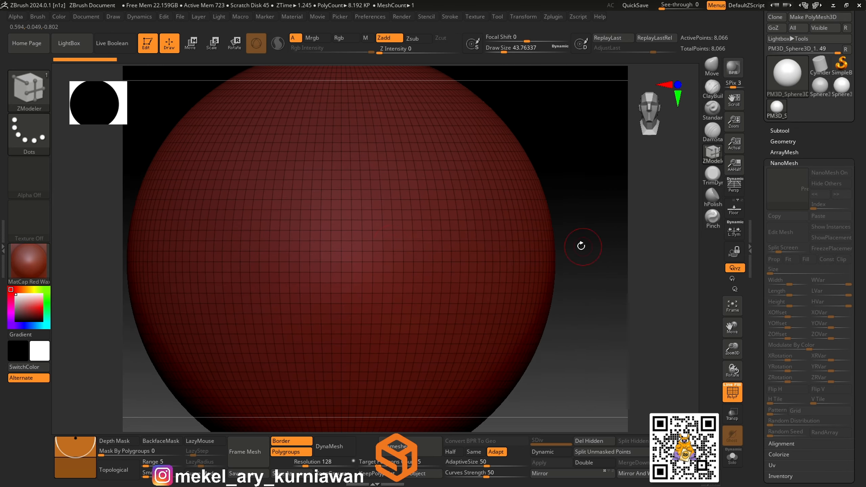
{"action": "key", "text": "space"}
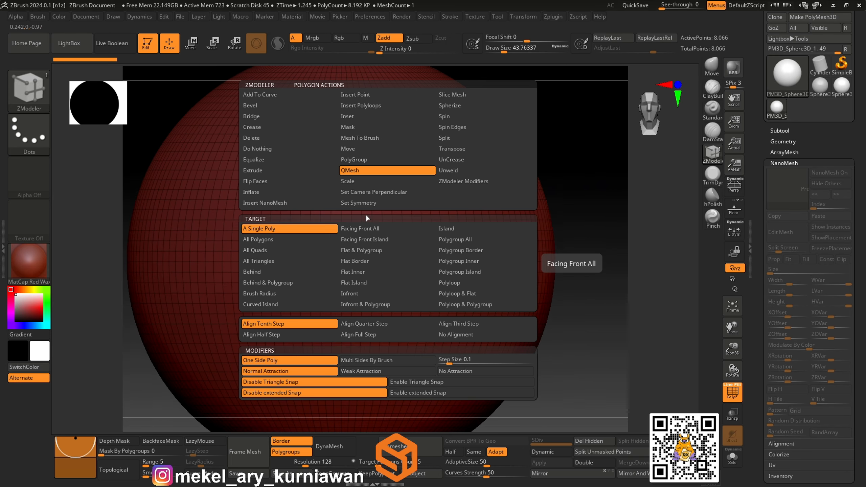
{"action": "left_click", "coordinate": [274, 202]}
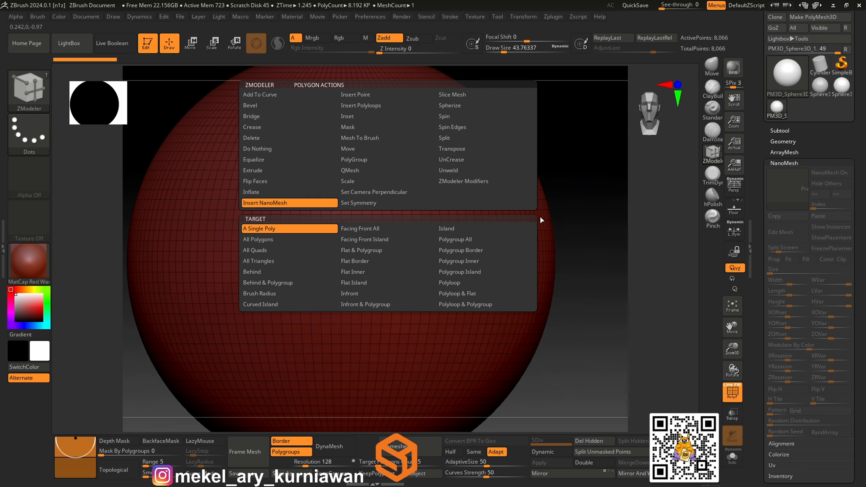
{"action": "right_click_drag", "start_coordinate": [597, 203], "coordinate": [620, 234], "text": "ctrl"}
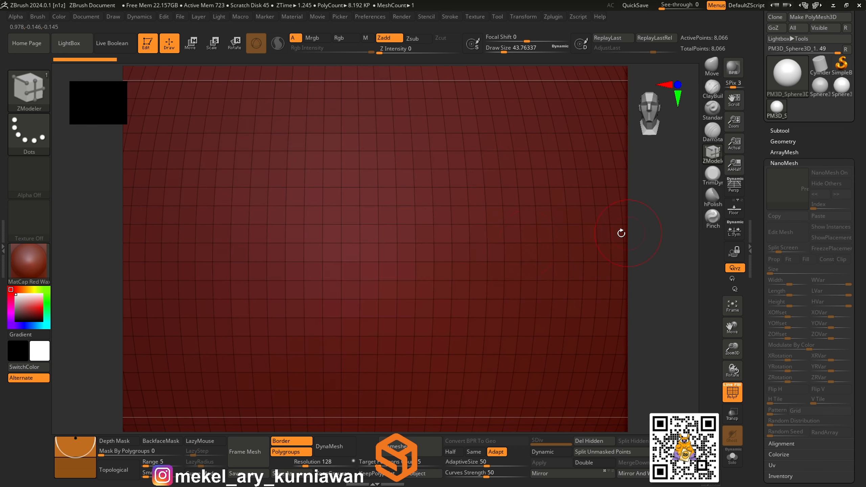
{"action": "left_click", "coordinate": [424, 252]}
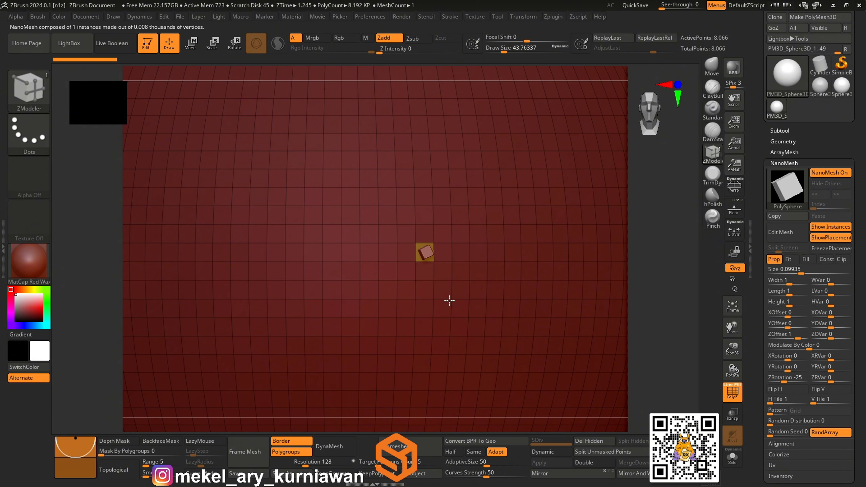
{"action": "left_click_drag", "start_coordinate": [485, 338], "coordinate": [596, 349]}
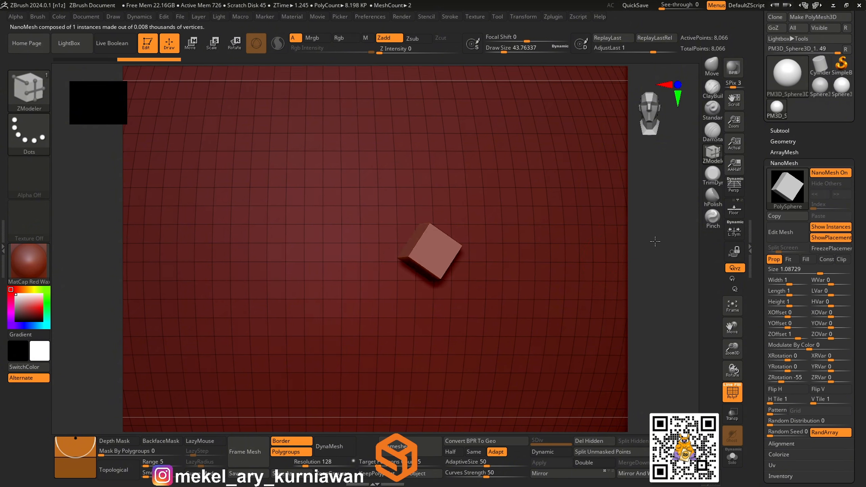
{"action": "left_click_drag", "start_coordinate": [652, 241], "coordinate": [558, 236]}
{"action": "key", "text": "ctrl+z"}
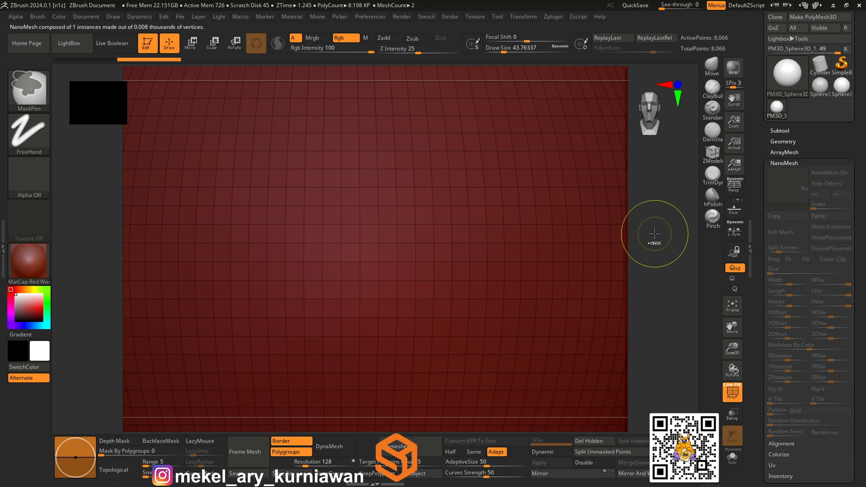
Insert a NanoMesh cube on one polygon at the sphere's front, with a size of about 0.95.
{"action": "key", "text": "f"}
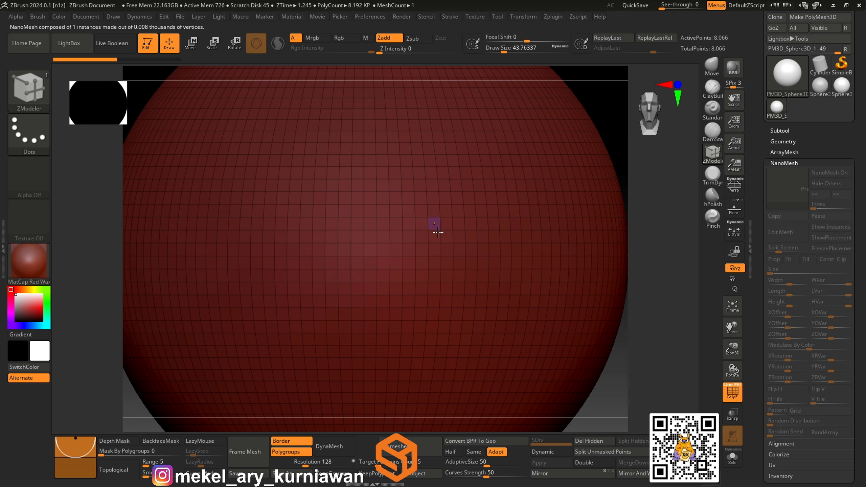
{"action": "left_click", "coordinate": [438, 232]}
{"action": "left_click_drag", "start_coordinate": [426, 351], "coordinate": [430, 370]}
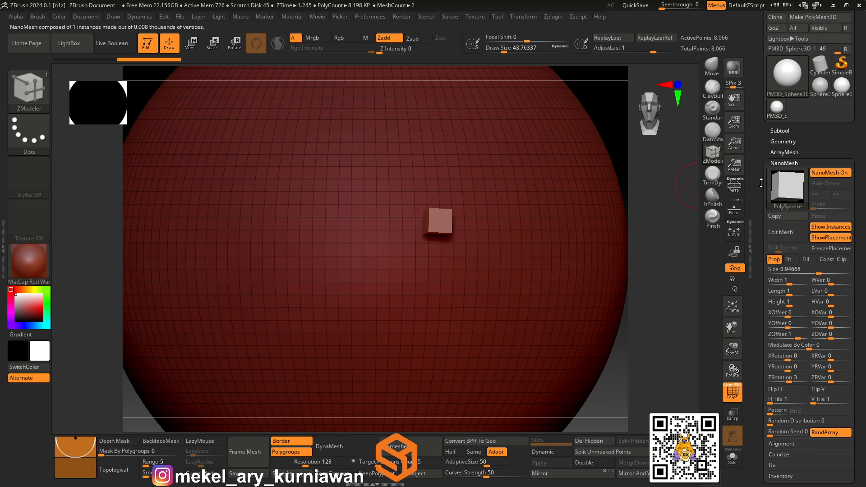
{"action": "left_click_drag", "start_coordinate": [673, 223], "coordinate": [670, 197]}
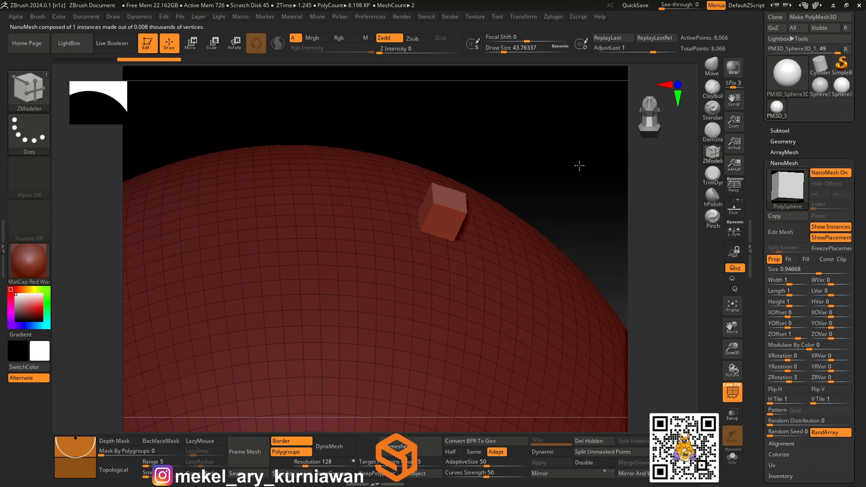
{"action": "left_click_drag", "start_coordinate": [578, 166], "coordinate": [584, 182]}
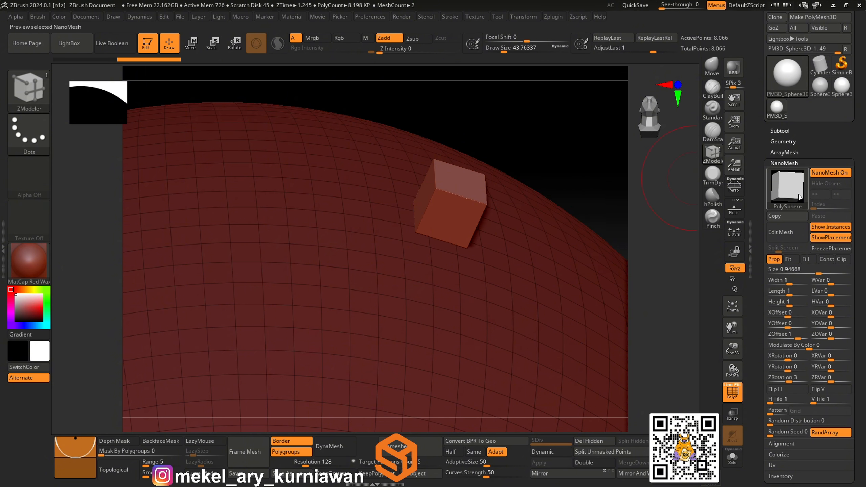
Open the inserted NanoMesh cube in Edit Mesh mode and view it straight from the front.
{"action": "left_click", "coordinate": [787, 235]}
{"action": "left_click_drag", "start_coordinate": [671, 254], "coordinate": [620, 194], "text": "alt"}
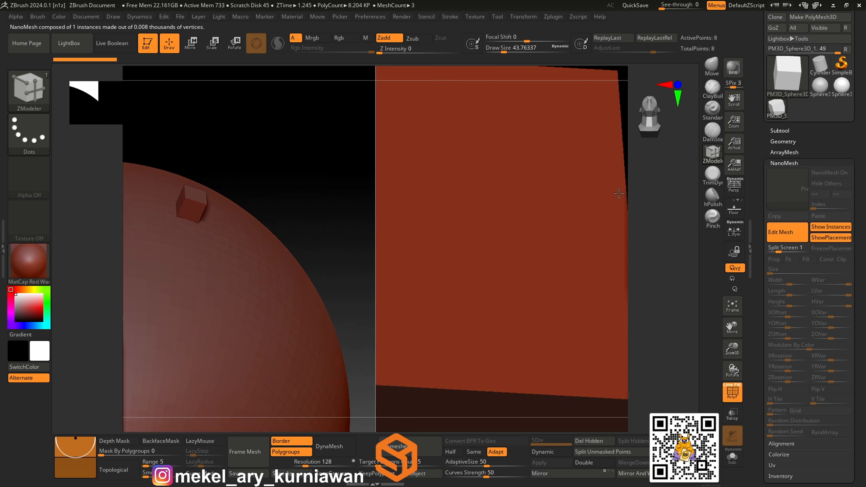
{"action": "left_click_drag", "start_coordinate": [668, 240], "coordinate": [593, 177], "text": "alt"}
{"action": "left_click_drag", "start_coordinate": [559, 222], "coordinate": [572, 244], "text": "alt"}
{"action": "mouse_move", "coordinate": [478, 199]}
{"action": "right_mouse_down"}
{"action": "mouse_move", "coordinate": [568, 191]}
{"action": "mouse_move", "coordinate": [474, 193]}
{"action": "right_mouse_up"}
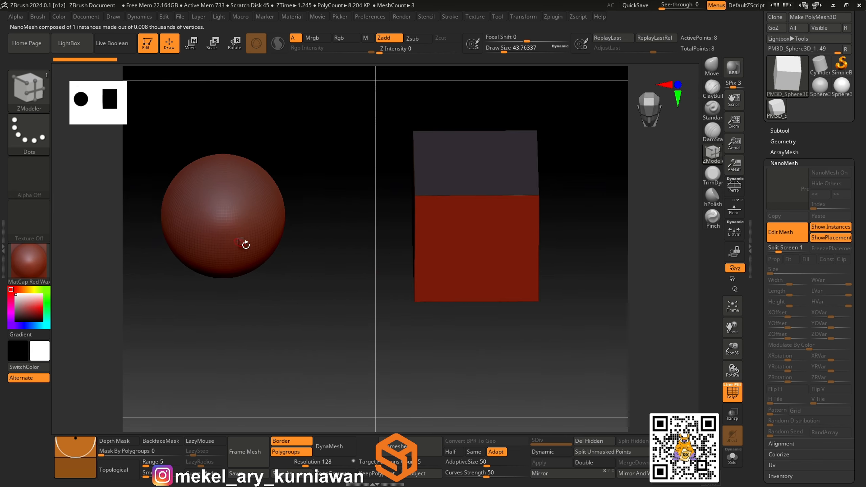
{"action": "right_click_drag", "start_coordinate": [589, 222], "coordinate": [569, 177]}
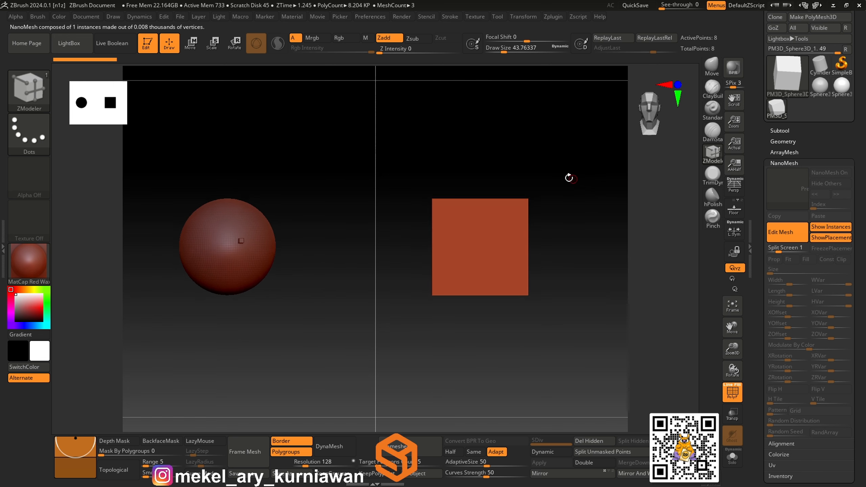
Choose the ClipCurve brush and clip the cube with angled cuts into a slanted, diamond-like shape.
{"action": "key", "text": "ctrl+shift"}
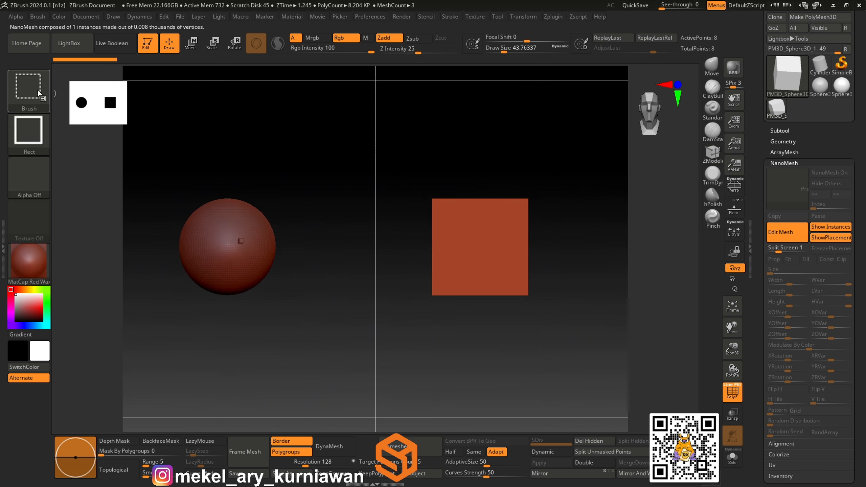
{"action": "left_click", "coordinate": [32, 88]}
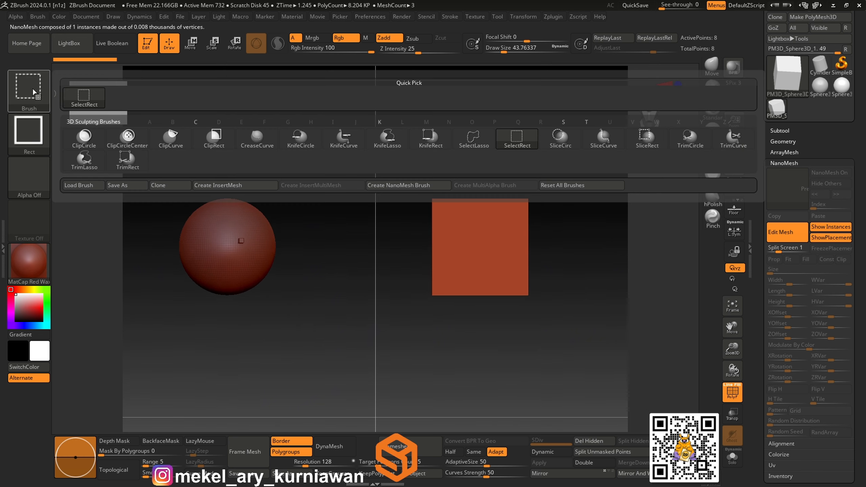
{"action": "left_click", "coordinate": [174, 137]}
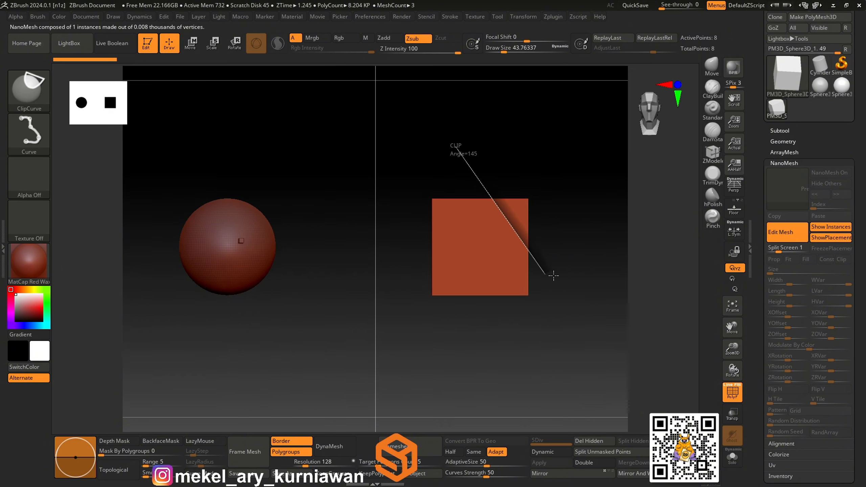
{"action": "left_click_drag", "start_coordinate": [554, 275], "coordinate": [571, 300], "text": "ctrl+shift"}
{"action": "mouse_move", "coordinate": [555, 240]}
{"action": "left_mouse_down"}
{"action": "mouse_move", "coordinate": [547, 240]}
{"action": "mouse_move", "coordinate": [576, 213]}
{"action": "mouse_move", "coordinate": [430, 331]}
{"action": "left_mouse_up"}
{"action": "key", "text": "ctrl+z"}
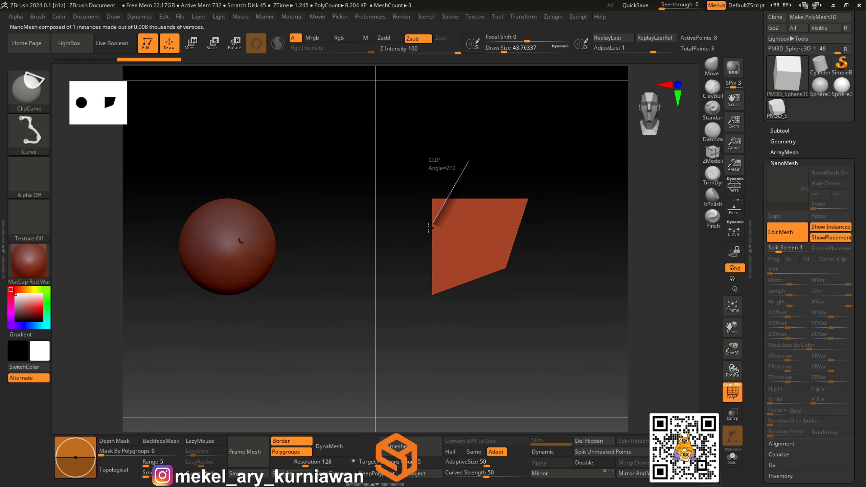
{"action": "mouse_move", "coordinate": [428, 228]}
{"action": "left_mouse_down", "text": "ctrl+shift"}
{"action": "mouse_move", "coordinate": [411, 260]}
{"action": "mouse_move", "coordinate": [515, 117]}
{"action": "left_mouse_up", "text": "ctrl+shift"}
{"action": "key", "text": "ctrl+z"}
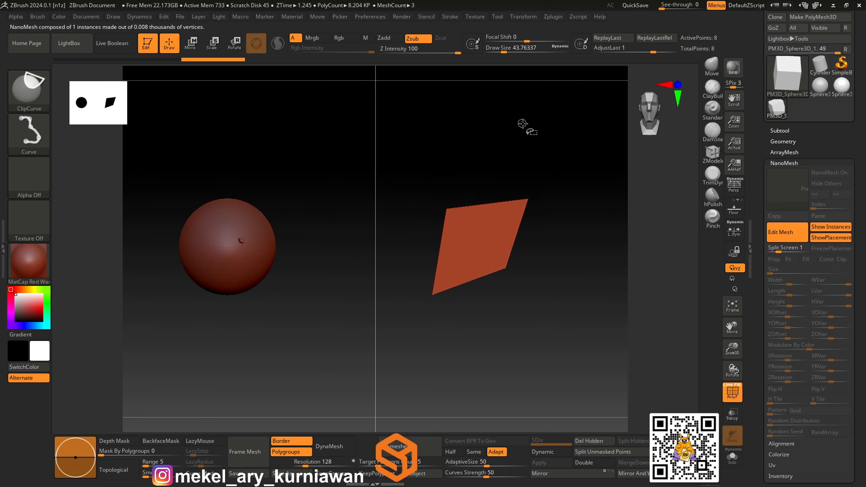
Leave Edit Mesh mode to return to the sphere with the clipped NanoMesh shape.
{"action": "mouse_move", "coordinate": [542, 150]}
{"action": "left_mouse_down"}
{"action": "mouse_move", "coordinate": [574, 197]}
{"action": "mouse_move", "coordinate": [590, 190]}
{"action": "mouse_move", "coordinate": [588, 219]}
{"action": "mouse_move", "coordinate": [532, 191]}
{"action": "mouse_move", "coordinate": [525, 236]}
{"action": "left_mouse_up"}
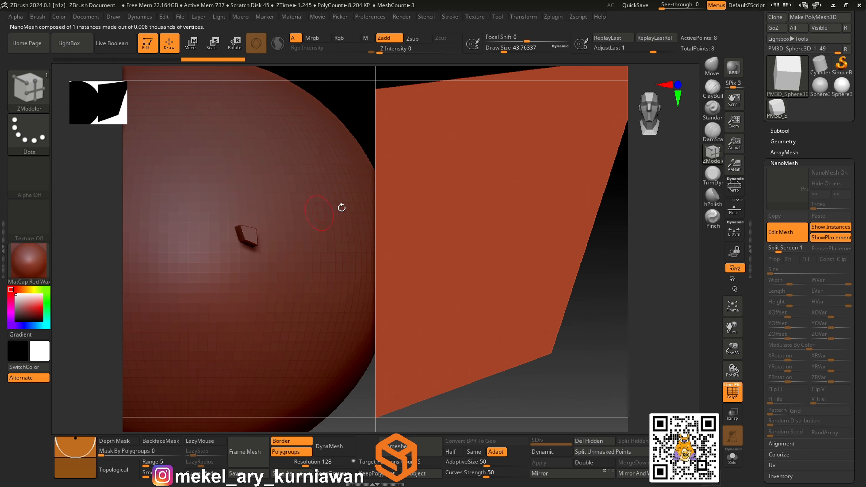
{"action": "left_click", "coordinate": [789, 234]}
{"action": "left_click_drag", "start_coordinate": [566, 175], "coordinate": [523, 206], "text": "alt"}
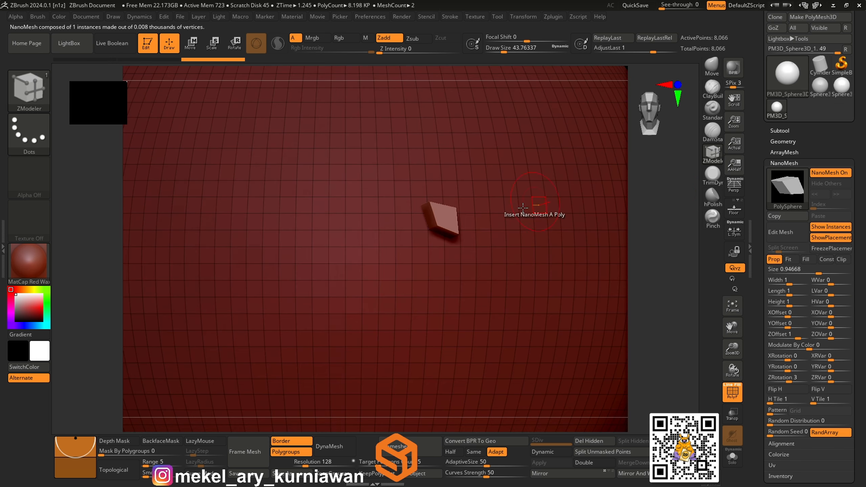
Change the Insert NanoMesh target to Polygroup All.
{"action": "left_click_drag", "start_coordinate": [676, 216], "coordinate": [551, 234]}
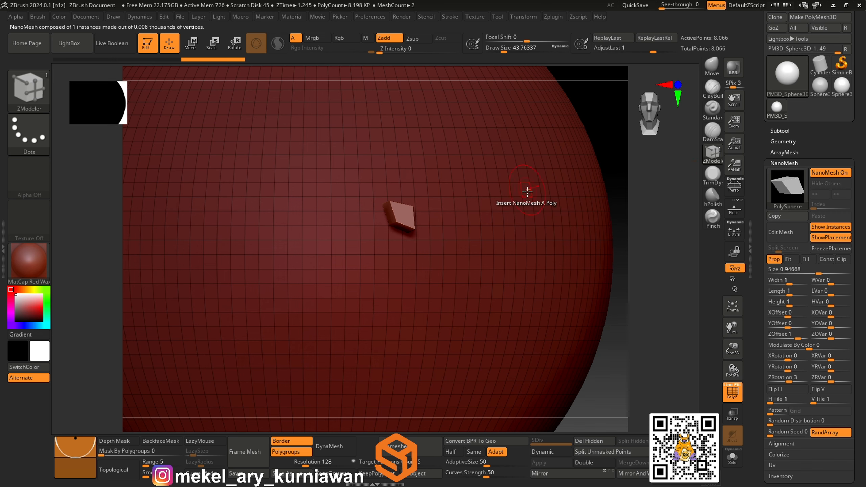
{"action": "right_click", "coordinate": [476, 218]}
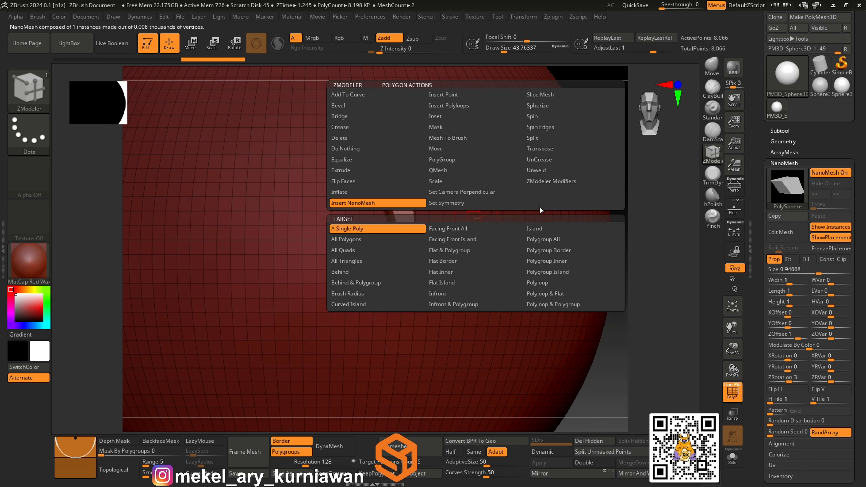
{"action": "left_click", "coordinate": [544, 240]}
Insert NanoMesh cubes on every polygon of the sphere around the clipped shape, with a size of about 0.45.
{"action": "left_click", "coordinate": [461, 183]}
{"action": "left_click_drag", "start_coordinate": [461, 183], "coordinate": [526, 232]}
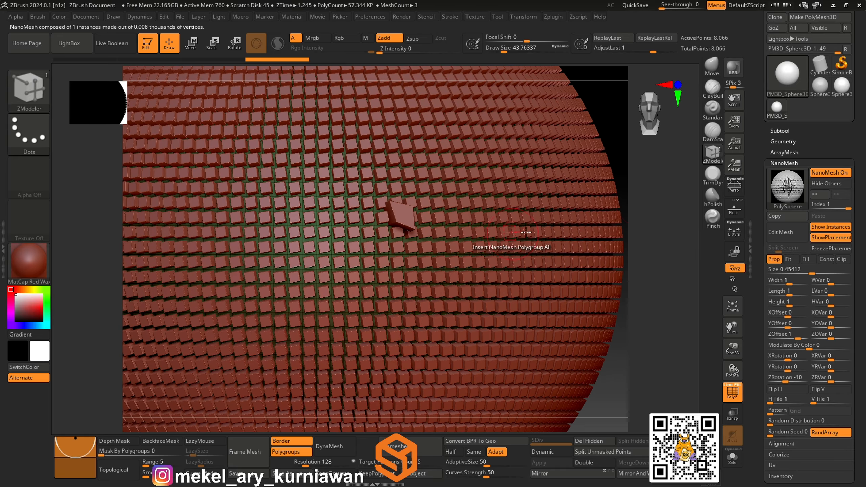
{"action": "mouse_move", "coordinate": [662, 201]}
{"action": "left_mouse_down"}
{"action": "mouse_move", "coordinate": [651, 220]}
{"action": "mouse_move", "coordinate": [660, 201]}
{"action": "left_mouse_up"}
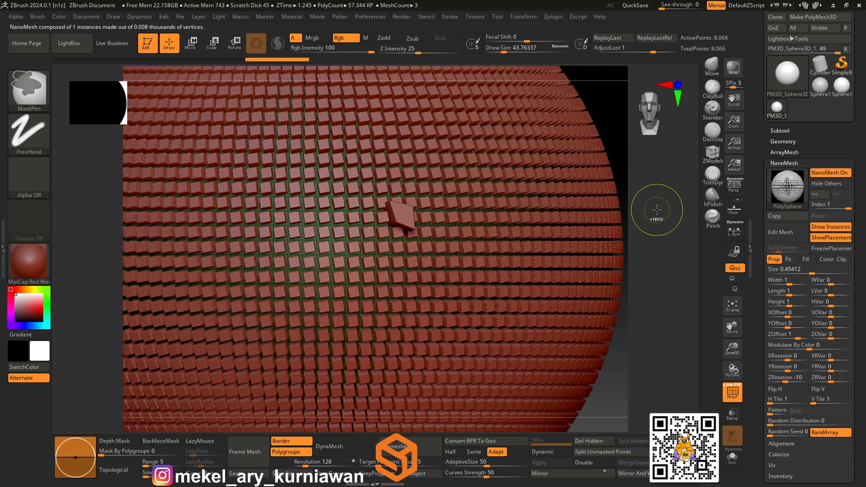
Undo all NanoMesh insertions back to the plain sphere.
{"action": "key", "text": "ctrl+z"}
{"action": "key", "text": "ctrl+z"}
{"action": "key", "text": "ctrl+z"}
{"action": "key", "text": "ctrl+z"}
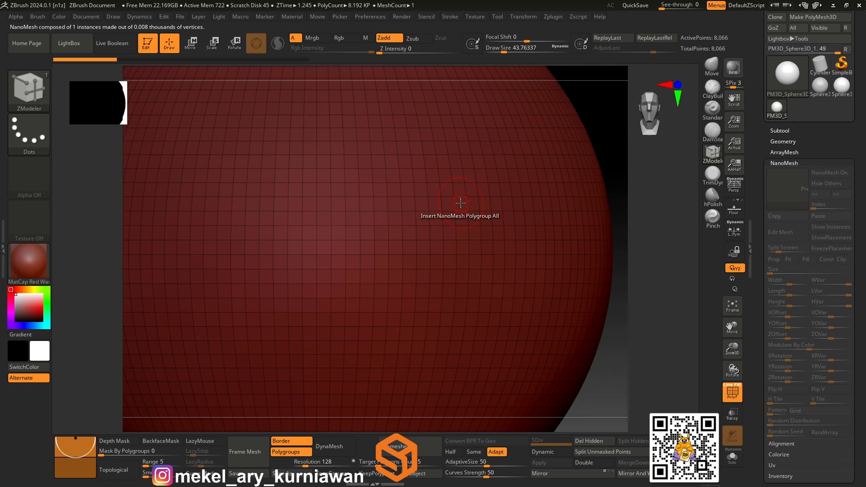
Cover the plain sphere's whole polygroup with NanoMesh cubes and open the cube in Edit Mesh mode.
{"action": "left_click_drag", "start_coordinate": [461, 203], "coordinate": [500, 253]}
{"action": "left_click", "coordinate": [783, 235]}
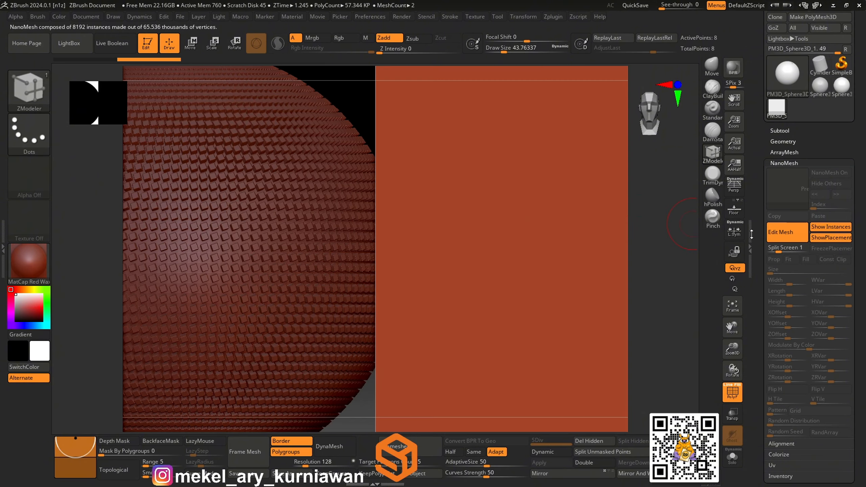
Slice the corners off the NanoMesh cube with the KnifeCurve brush and leave Edit Mesh mode.
{"action": "key", "text": "ctrl+shift"}
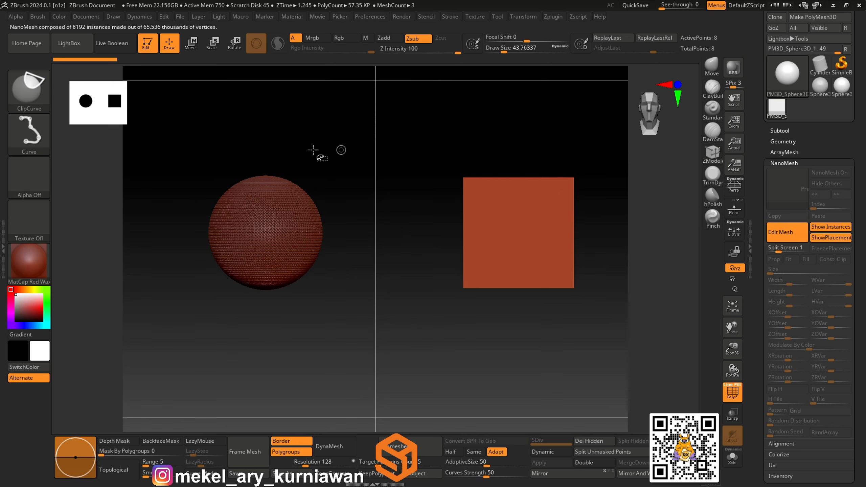
{"action": "left_click", "coordinate": [30, 97]}
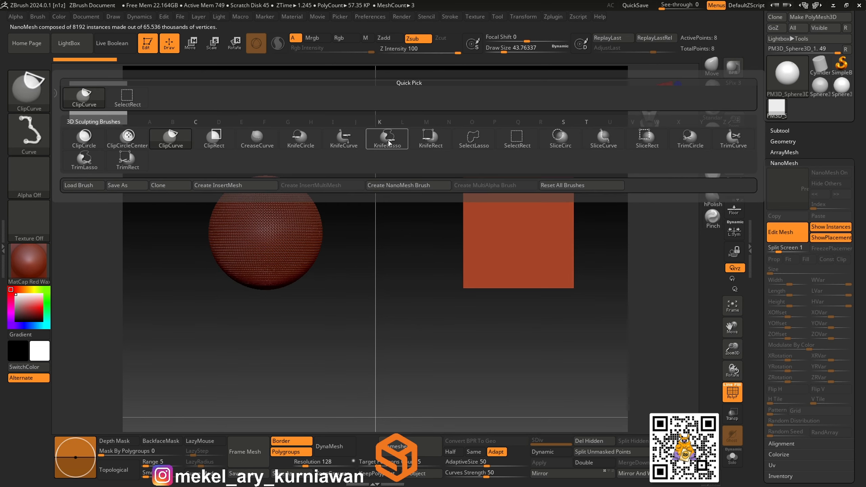
{"action": "left_click", "coordinate": [346, 140]}
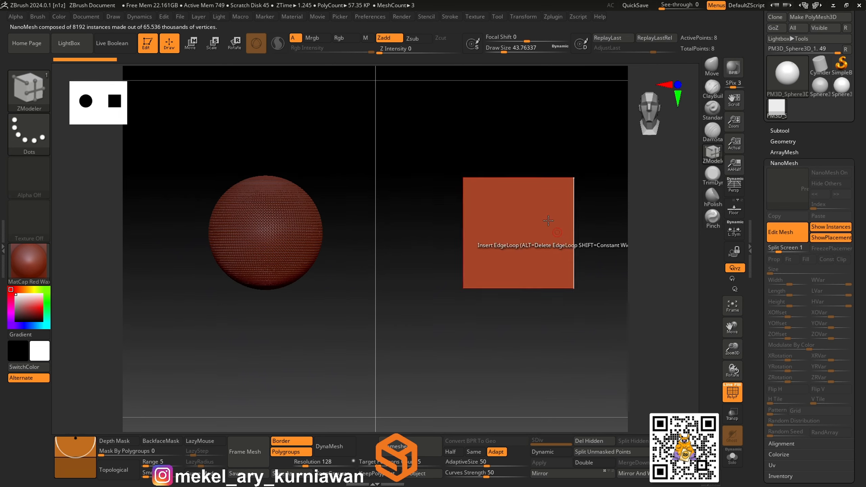
{"action": "left_click_drag", "start_coordinate": [614, 272], "coordinate": [615, 272], "text": "ctrl+shift"}
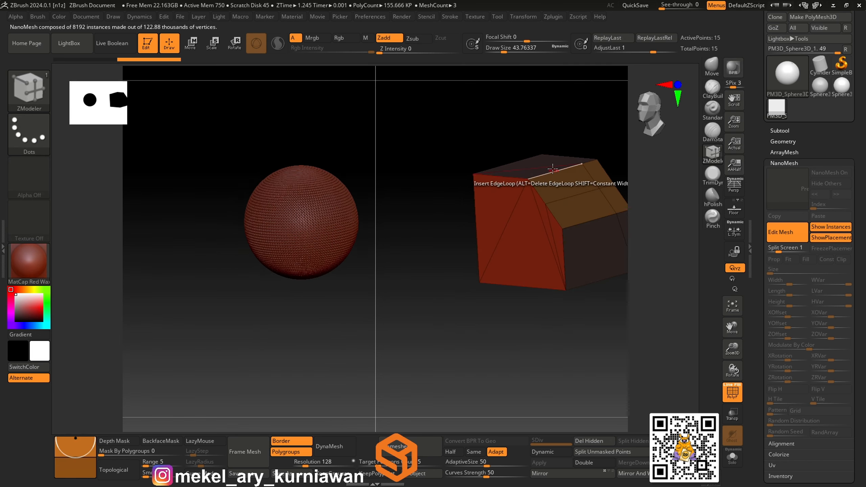
{"action": "left_click_drag", "start_coordinate": [589, 246], "coordinate": [432, 197], "text": "ctrl+shift"}
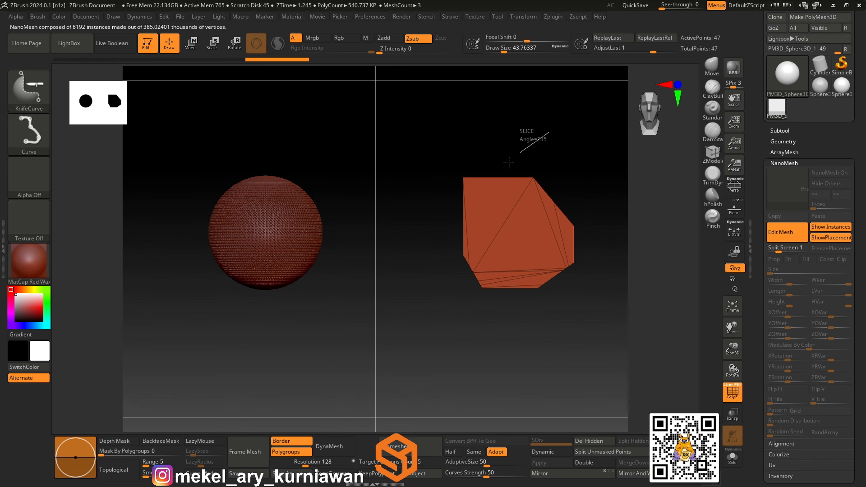
{"action": "mouse_move", "coordinate": [508, 162]}
{"action": "left_mouse_down", "text": "ctrl+shift"}
{"action": "mouse_move", "coordinate": [429, 240]}
{"action": "mouse_move", "coordinate": [587, 120]}
{"action": "mouse_move", "coordinate": [586, 193]}
{"action": "mouse_move", "coordinate": [566, 147]}
{"action": "mouse_move", "coordinate": [593, 132]}
{"action": "mouse_move", "coordinate": [565, 144]}
{"action": "mouse_move", "coordinate": [575, 139]}
{"action": "left_mouse_up", "text": "ctrl+shift"}
{"action": "key", "text": "ctrl+z"}
{"action": "left_click", "coordinate": [786, 232]}
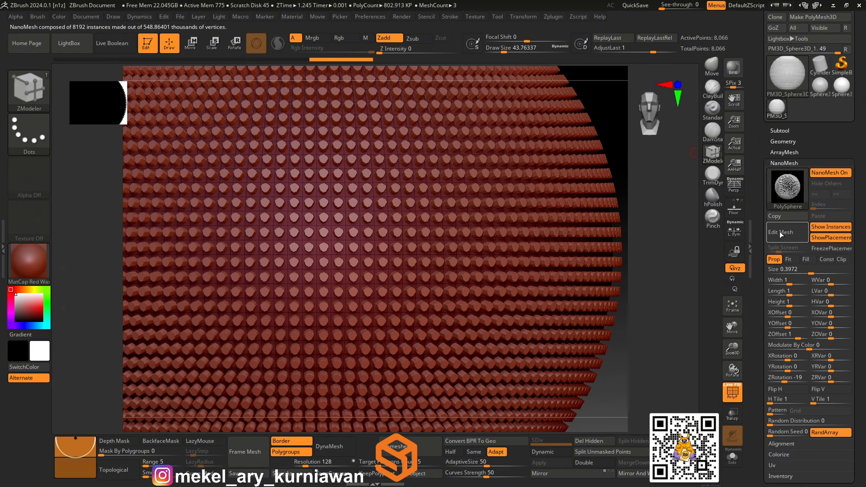
Set the NanoMesh instances to size 0.2623, width 2.30489, length 1.69681 and height 0.77264.
{"action": "left_click_drag", "start_coordinate": [667, 187], "coordinate": [600, 210]}
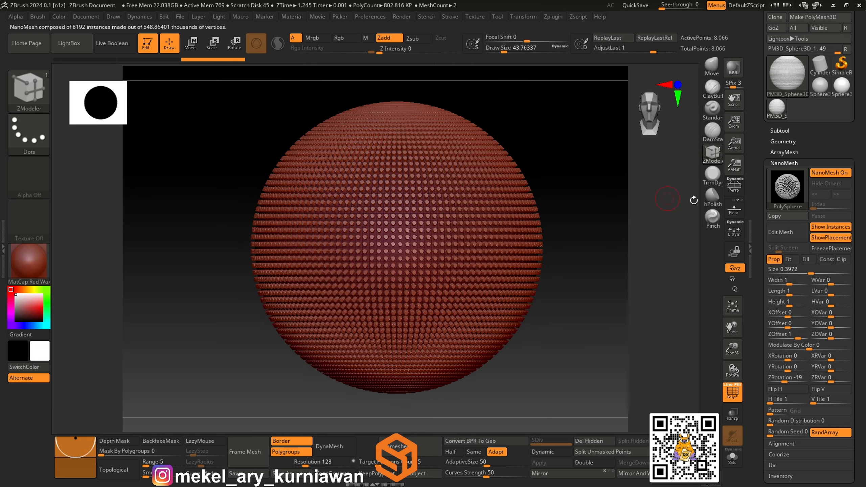
{"action": "scroll", "coordinate": [759, 223], "scroll_direction": "down", "scroll_amount": 3}
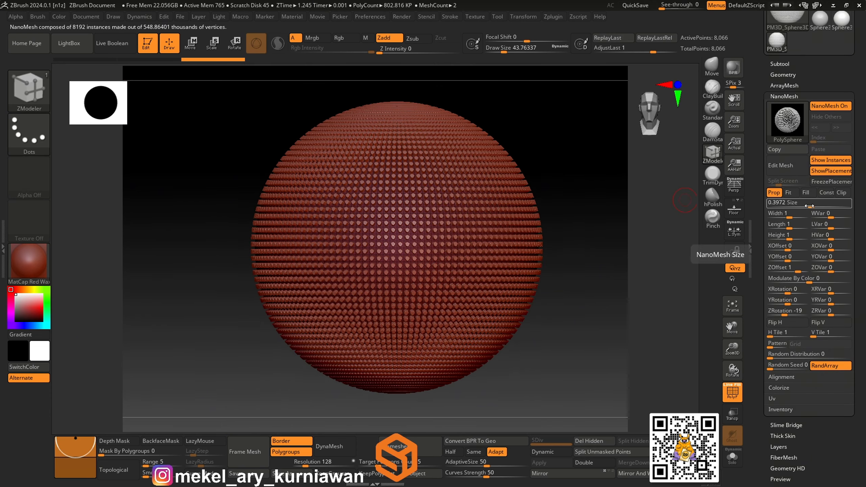
{"action": "left_click_drag", "start_coordinate": [809, 206], "coordinate": [810, 206]}
{"action": "left_click_drag", "start_coordinate": [650, 232], "coordinate": [654, 315], "text": "alt"}
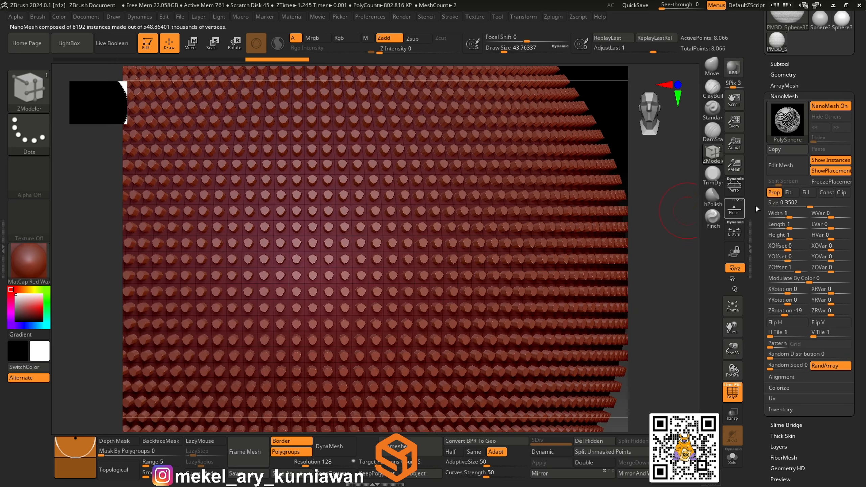
{"action": "left_click_drag", "start_coordinate": [796, 203], "coordinate": [788, 240]}
{"action": "mouse_move", "coordinate": [679, 241]}
{"action": "left_mouse_down", "text": "alt"}
{"action": "mouse_move", "coordinate": [636, 238]}
{"action": "mouse_move", "coordinate": [663, 238]}
{"action": "mouse_move", "coordinate": [687, 302]}
{"action": "left_mouse_up", "text": "alt"}
{"action": "key", "text": "s"}
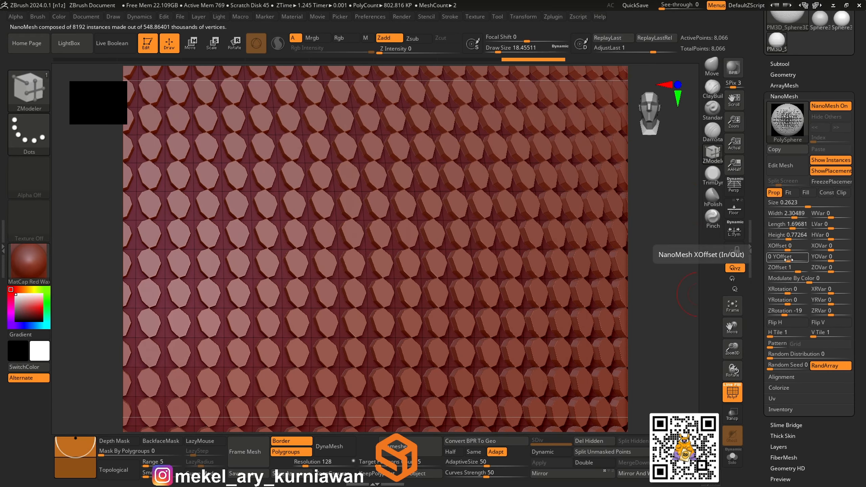
Try an XOffset of -1 on the NanoMesh instances, and return it to 0.
{"action": "left_click_drag", "start_coordinate": [787, 249], "coordinate": [785, 251]}
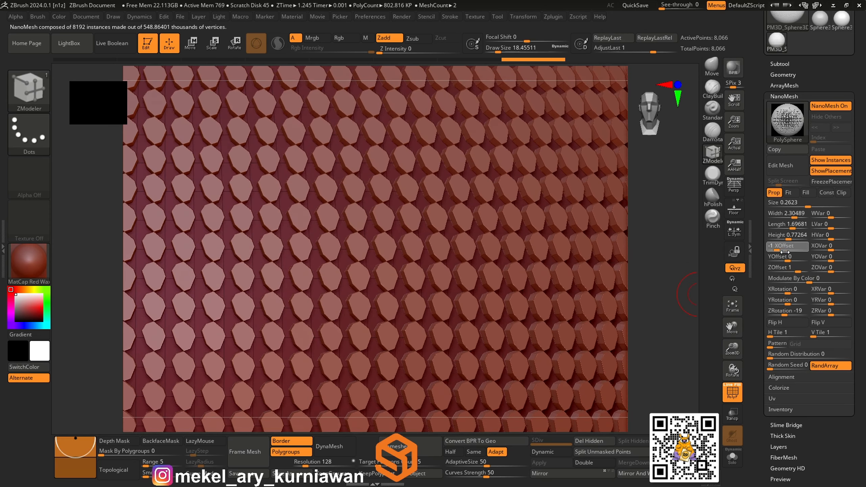
{"action": "left_click_drag", "start_coordinate": [664, 246], "coordinate": [579, 236], "text": "alt"}
{"action": "left_click_drag", "start_coordinate": [784, 250], "coordinate": [787, 249]}
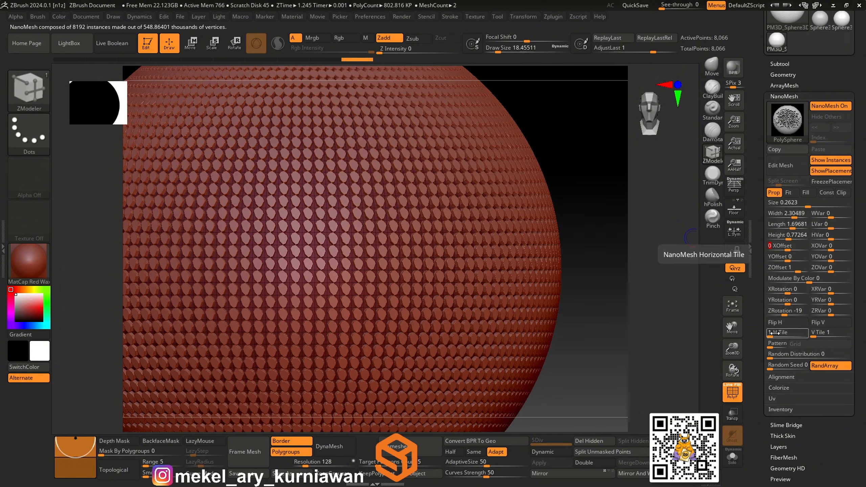
Try NanoMesh tiling with H Tile 2, V Tile 5 and the Checker Border Odd pattern, and return both tile counts to 1.
{"action": "left_click_drag", "start_coordinate": [764, 339], "coordinate": [764, 293]}
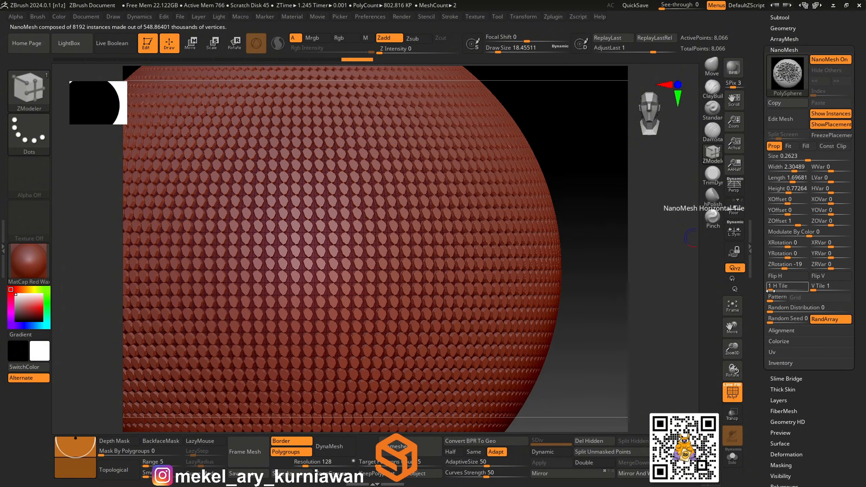
{"action": "left_click", "coordinate": [770, 291]}
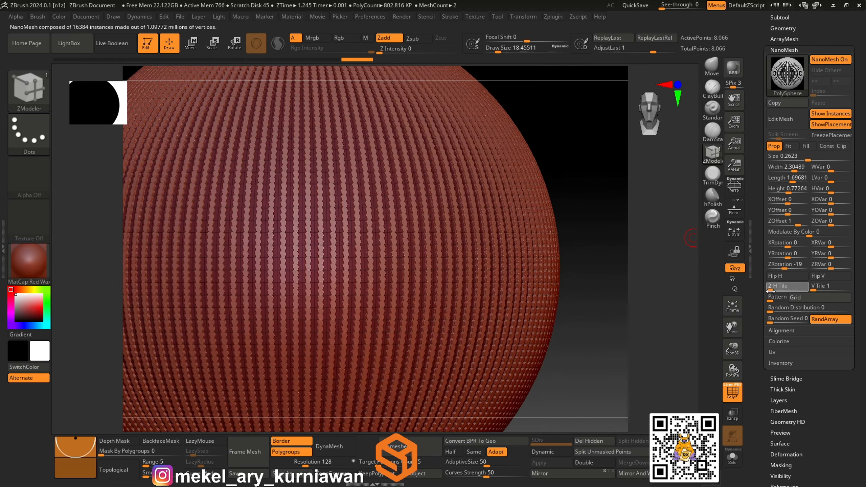
{"action": "left_click_drag", "start_coordinate": [677, 288], "coordinate": [658, 320], "text": "alt"}
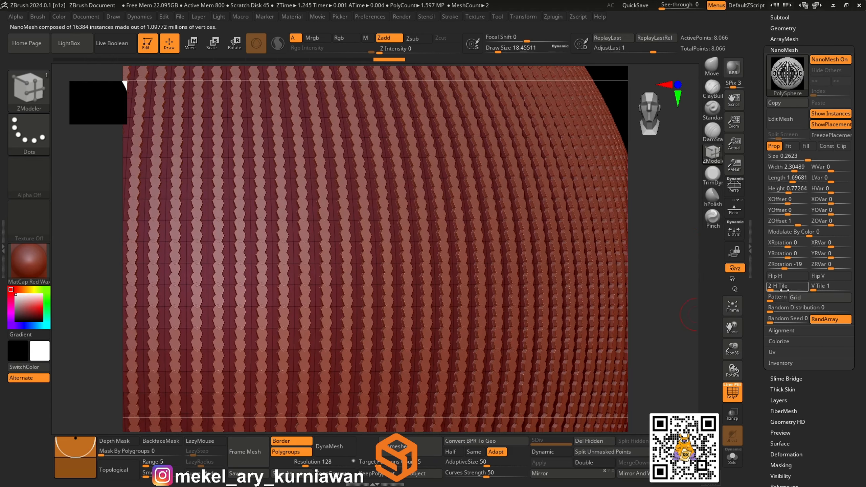
{"action": "left_click", "coordinate": [814, 290]}
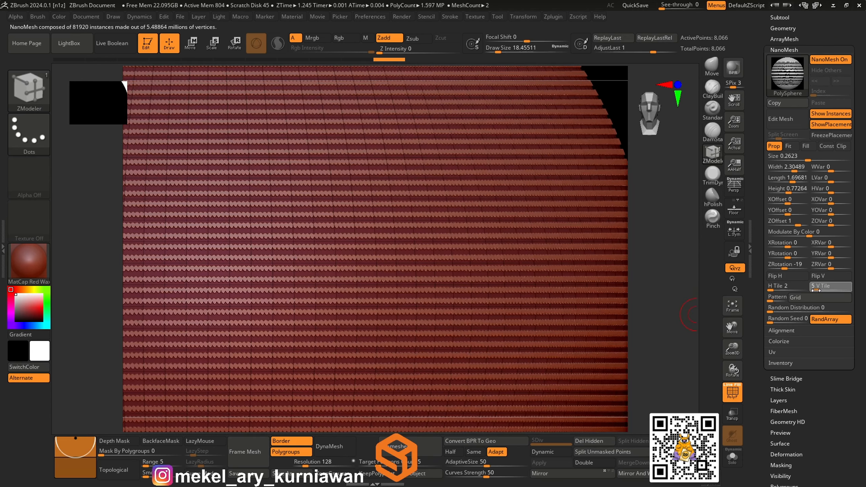
{"action": "left_click", "coordinate": [775, 300]}
{"action": "left_click_drag", "start_coordinate": [775, 299], "coordinate": [778, 300]}
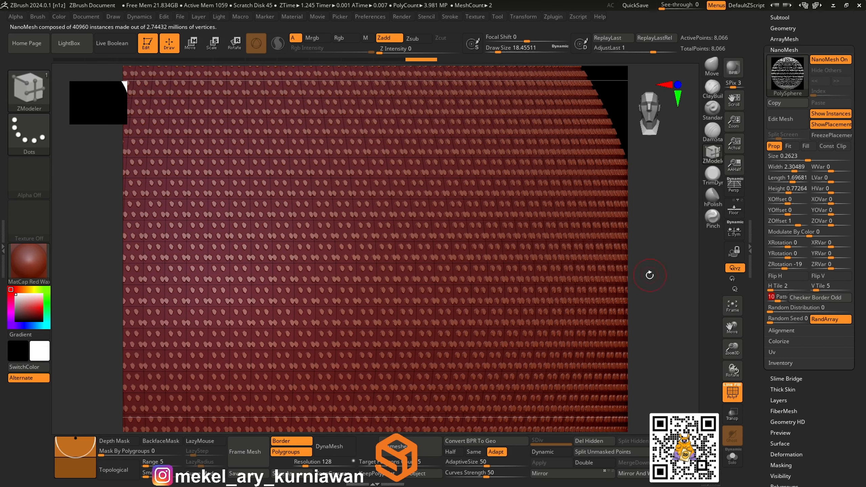
{"action": "left_click_drag", "start_coordinate": [649, 275], "coordinate": [653, 255], "text": "alt"}
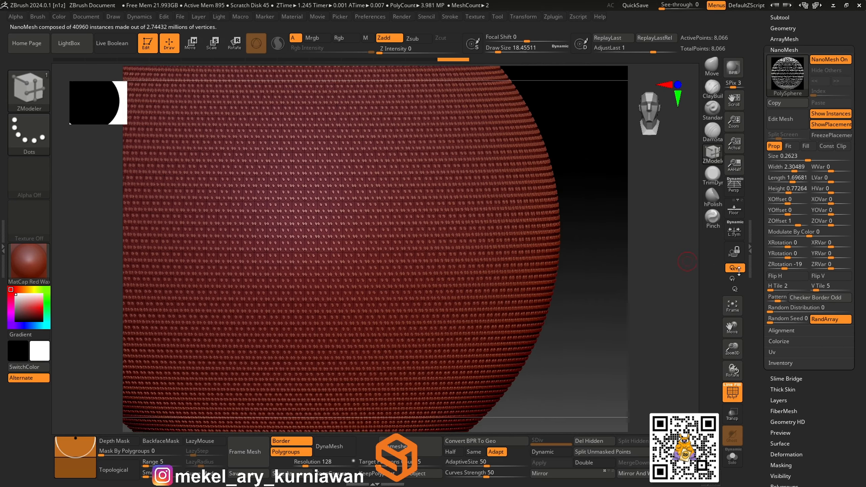
{"action": "left_click_drag", "start_coordinate": [772, 289], "coordinate": [767, 289]}
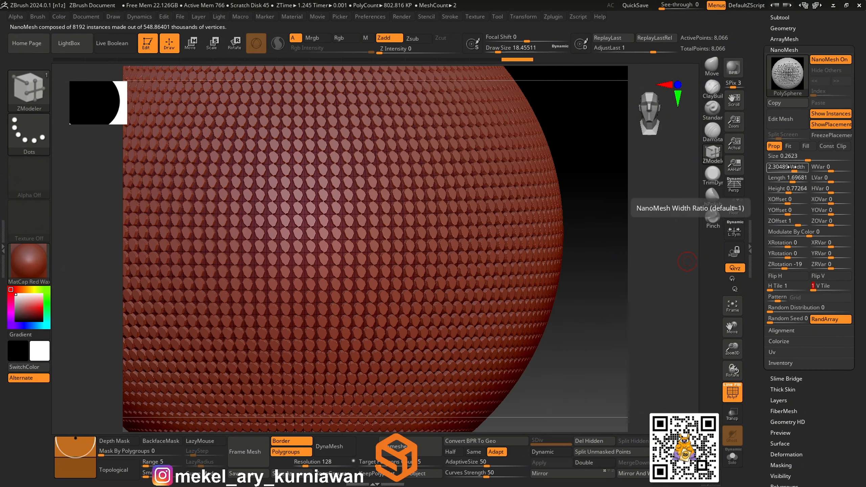
Scatter the NanoMesh instances over the sphere with a Random Distribution of 0.04992.
{"action": "left_click_drag", "start_coordinate": [754, 300], "coordinate": [754, 293]}
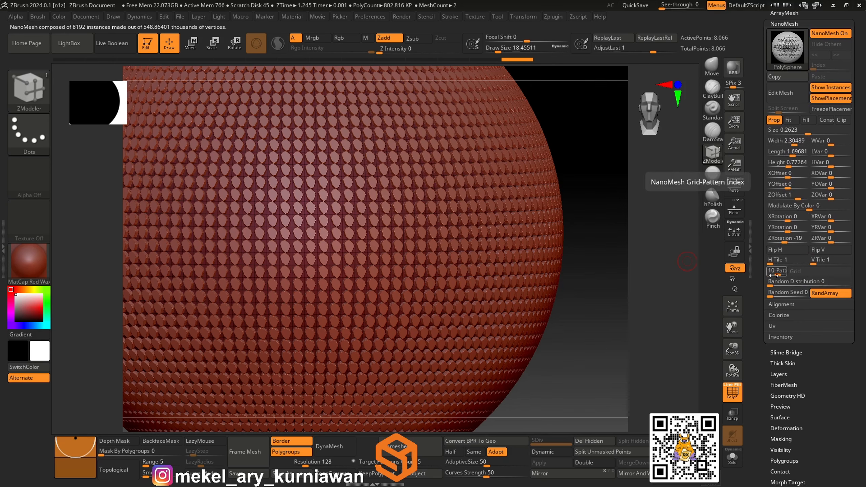
{"action": "mouse_move", "coordinate": [771, 285]}
{"action": "left_mouse_down"}
{"action": "mouse_move", "coordinate": [794, 285]}
{"action": "mouse_move", "coordinate": [780, 286]}
{"action": "left_mouse_up"}
{"action": "key", "text": "space"}
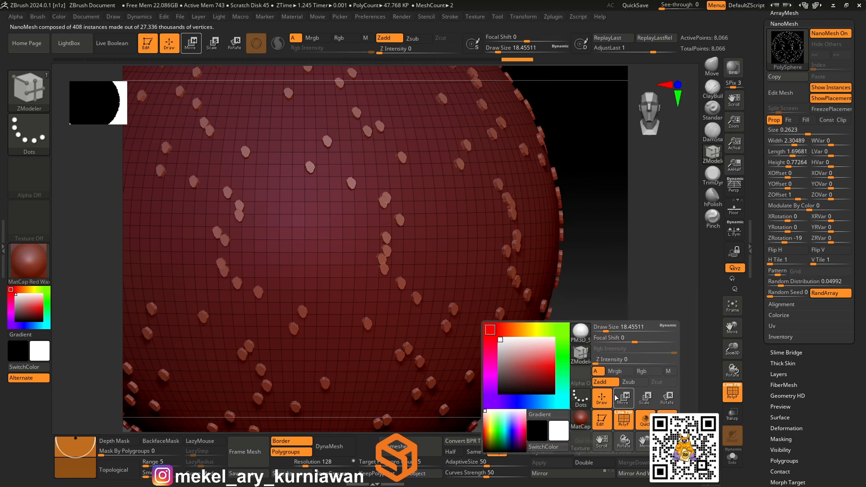
Hide the sphere's polyframe lines and switch its material to MatCap Gray.
{"action": "key", "text": "shift+f"}
{"action": "key", "text": "f"}
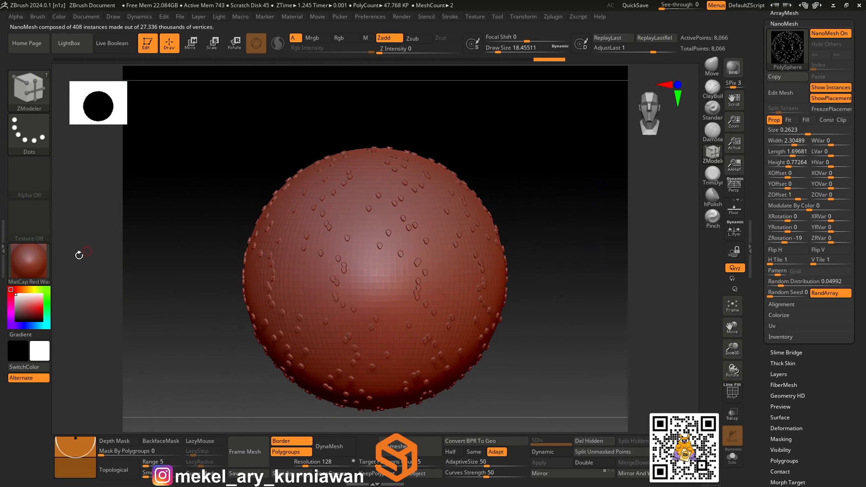
{"action": "left_click", "coordinate": [34, 273]}
{"action": "left_click", "coordinate": [214, 187]}
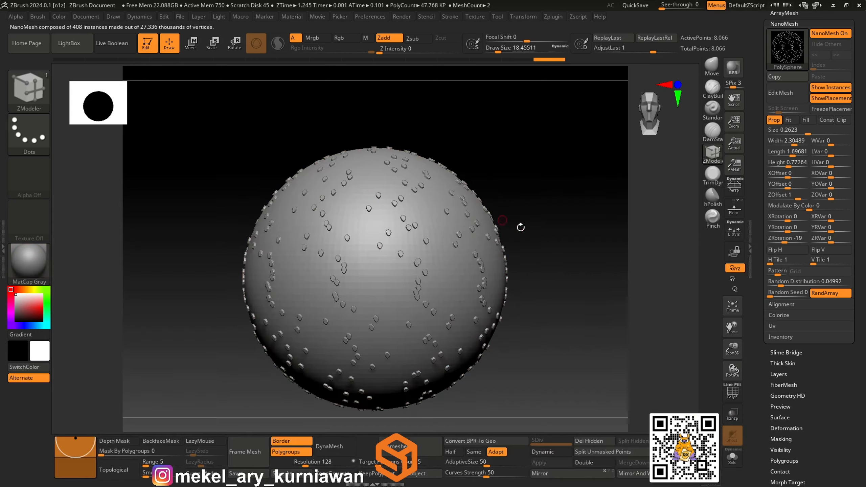
{"action": "mouse_move", "coordinate": [572, 225]}
{"action": "left_mouse_down"}
{"action": "mouse_move", "coordinate": [574, 253]}
{"action": "mouse_move", "coordinate": [558, 253]}
{"action": "mouse_move", "coordinate": [591, 257]}
{"action": "mouse_move", "coordinate": [601, 236]}
{"action": "mouse_move", "coordinate": [589, 220]}
{"action": "left_mouse_up"}
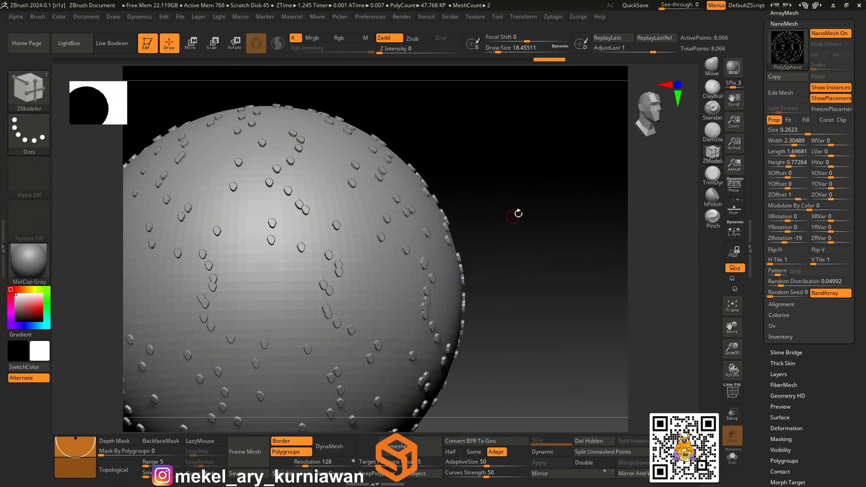
{"action": "left_click_drag", "start_coordinate": [518, 213], "coordinate": [555, 241], "text": "alt"}
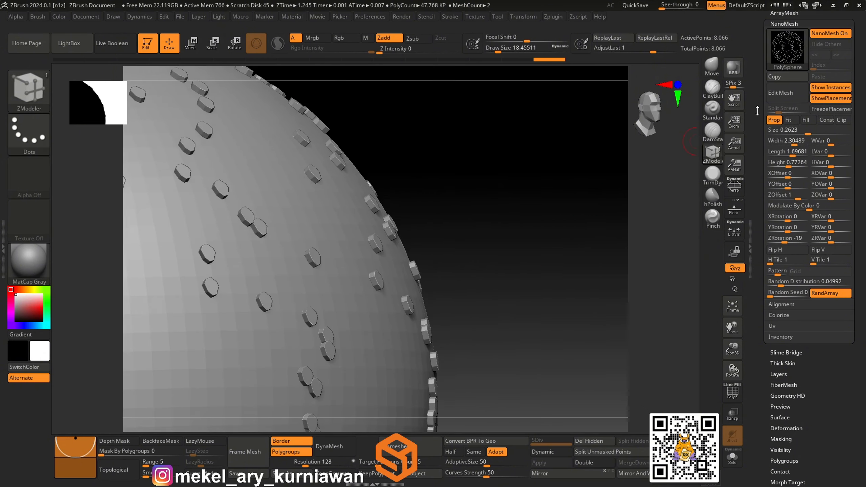
Reshape the instanced mesh into an irregular rock-like form with the Move brush in Edit Mesh mode, and exit the mode.
{"action": "left_click_drag", "start_coordinate": [757, 111], "coordinate": [726, 145]}
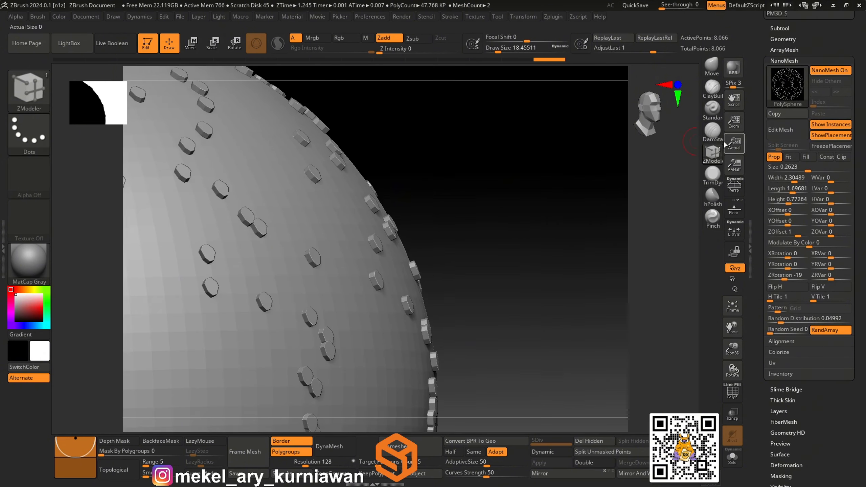
{"action": "left_click", "coordinate": [784, 130]}
{"action": "left_click_drag", "start_coordinate": [577, 161], "coordinate": [589, 169]}
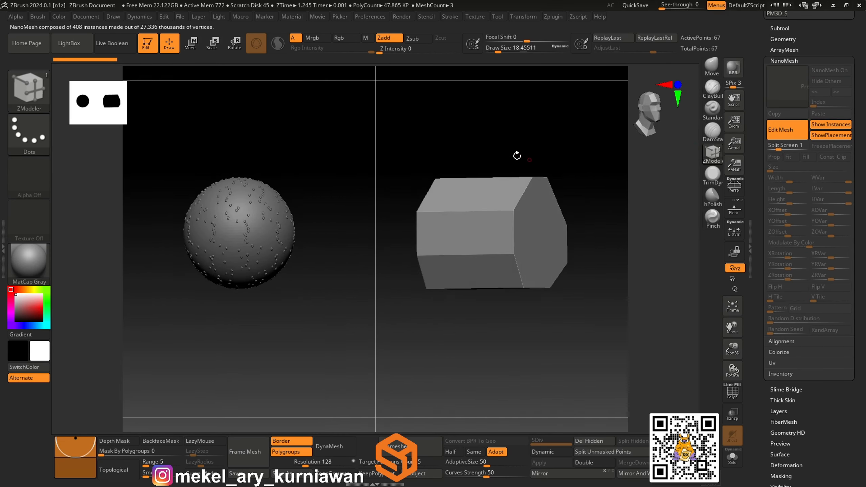
{"action": "left_click", "coordinate": [711, 68]}
{"action": "mouse_move", "coordinate": [535, 139]}
{"action": "left_mouse_down"}
{"action": "mouse_move", "coordinate": [565, 154]}
{"action": "mouse_move", "coordinate": [546, 219]}
{"action": "left_mouse_up"}
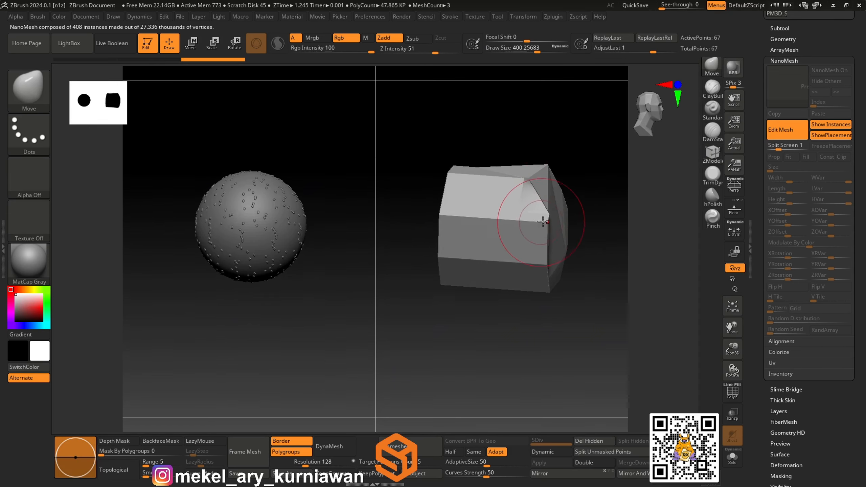
{"action": "left_click_drag", "start_coordinate": [576, 299], "coordinate": [503, 300]}
{"action": "left_click_drag", "start_coordinate": [531, 211], "coordinate": [523, 194]}
{"action": "left_click_drag", "start_coordinate": [412, 275], "coordinate": [612, 230]}
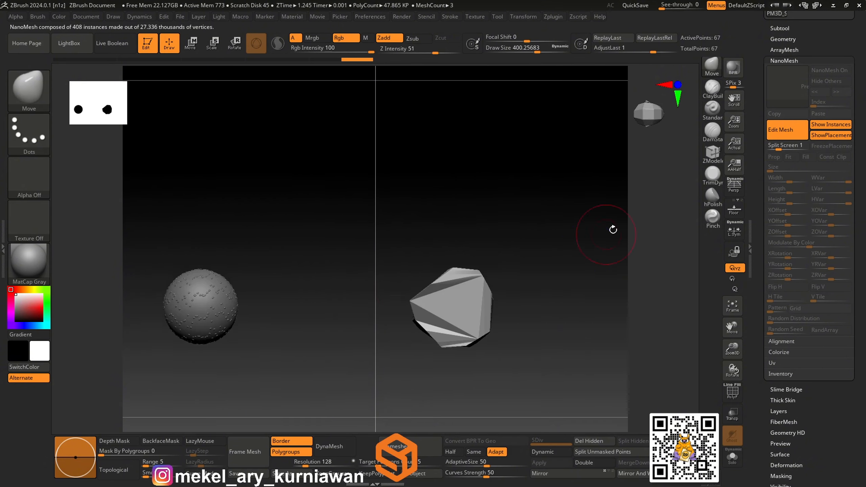
{"action": "left_click", "coordinate": [788, 136]}
Set the NanoMesh size of the scattered instances to 0.48524.
{"action": "left_click_drag", "start_coordinate": [585, 196], "coordinate": [581, 240]}
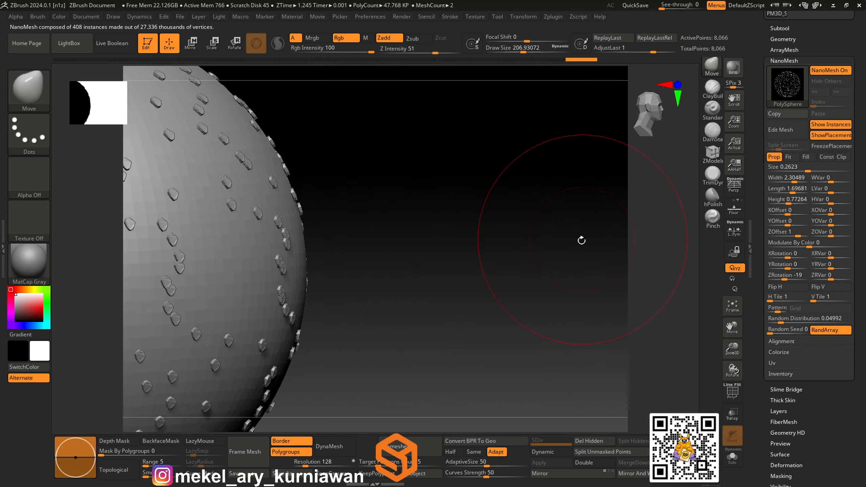
{"action": "left_click_drag", "start_coordinate": [510, 239], "coordinate": [514, 227]}
{"action": "key", "text": "f"}
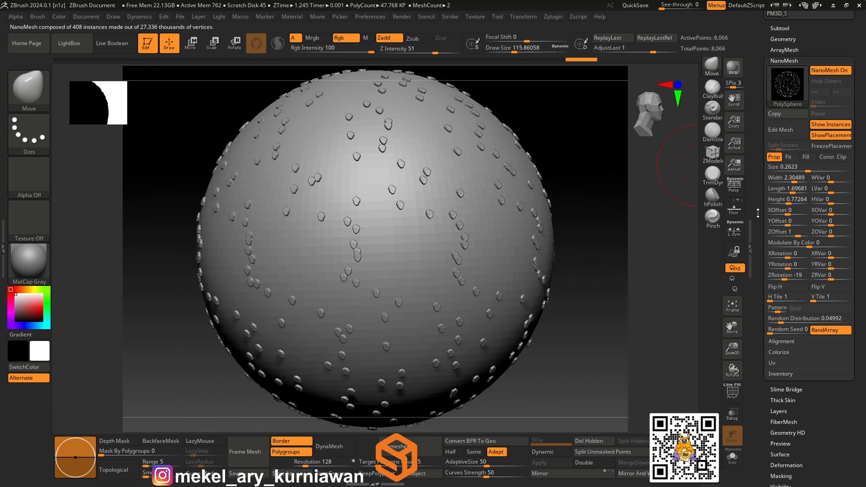
{"action": "left_click_drag", "start_coordinate": [757, 213], "coordinate": [757, 238]}
{"action": "left_click_drag", "start_coordinate": [637, 178], "coordinate": [633, 222], "text": "alt"}
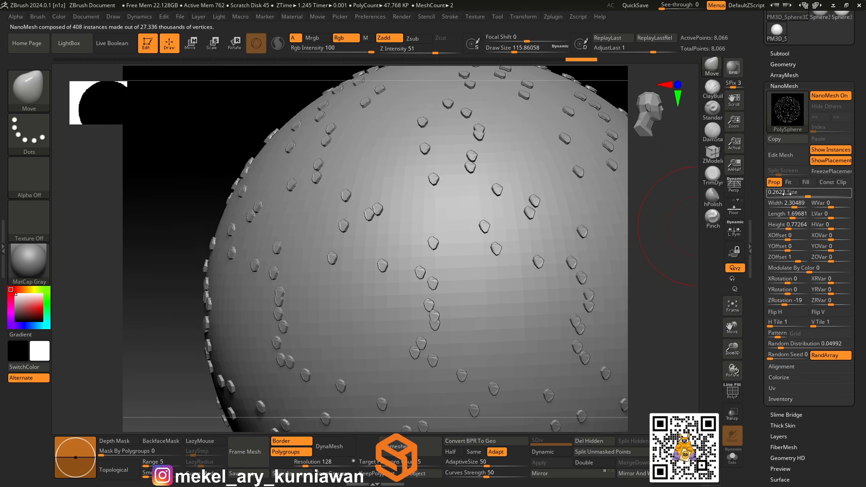
{"action": "left_click_drag", "start_coordinate": [808, 197], "coordinate": [813, 196]}
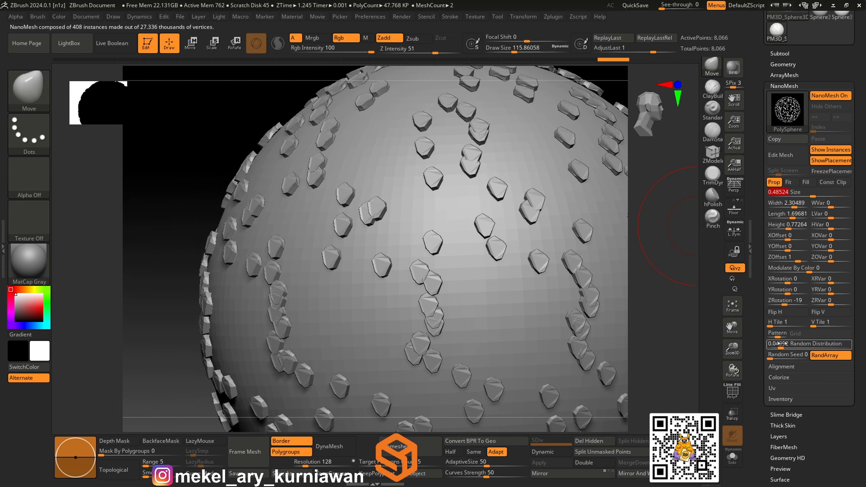
Set Random Distribution to 0.1079 with a higher random seed, and rotate the NanoMesh instances -18 in X and -13 in Y.
{"action": "mouse_move", "coordinate": [778, 344]}
{"action": "left_mouse_down"}
{"action": "mouse_move", "coordinate": [774, 357]}
{"action": "mouse_move", "coordinate": [782, 359]}
{"action": "left_mouse_up"}
{"action": "left_click_drag", "start_coordinate": [661, 313], "coordinate": [611, 298], "text": "alt"}
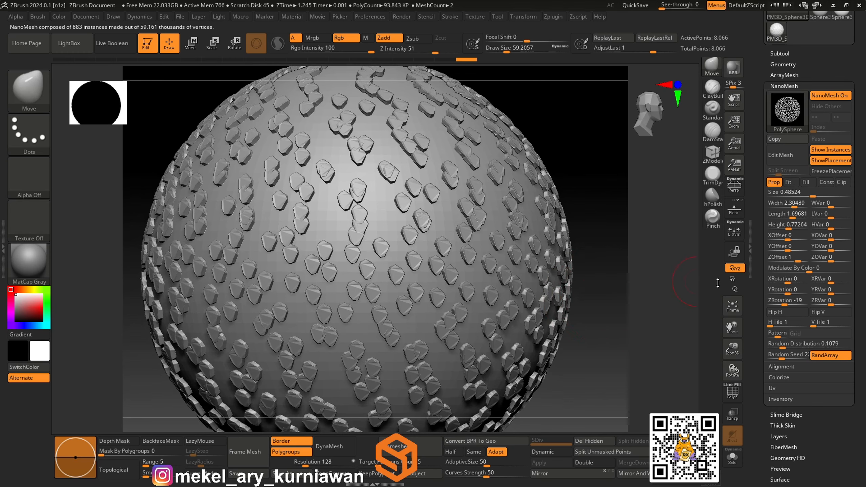
{"action": "left_click_drag", "start_coordinate": [788, 293], "coordinate": [785, 280]}
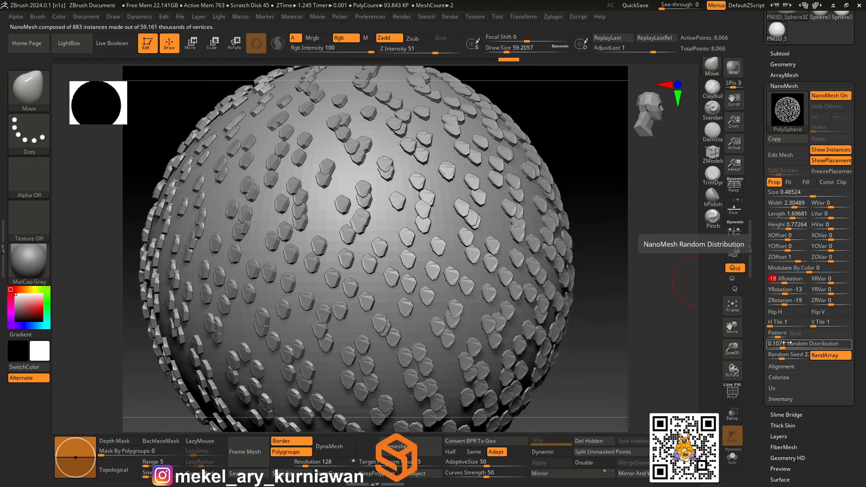
Set the NanoMesh Random Distribution to 0.07449, X and Y rotation variation to -20 and 26, and Y offset variation to 45.
{"action": "left_click_drag", "start_coordinate": [783, 344], "coordinate": [779, 349]}
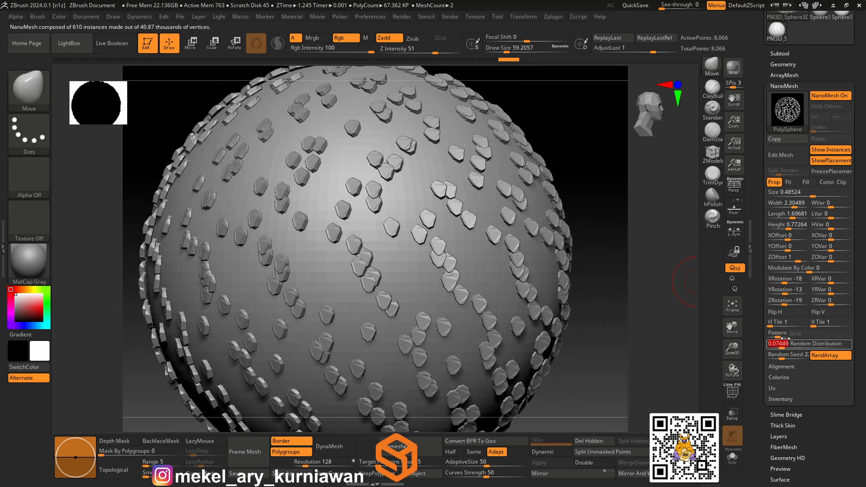
{"action": "left_click_drag", "start_coordinate": [825, 283], "coordinate": [842, 293]}
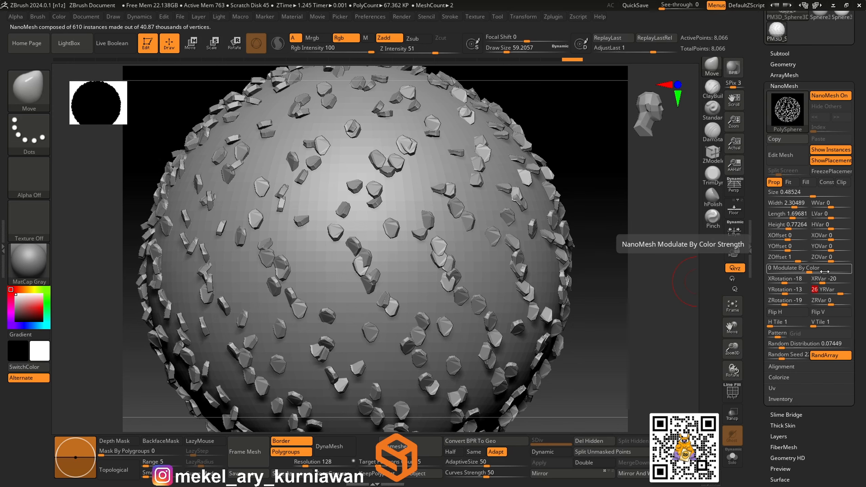
{"action": "left_click_drag", "start_coordinate": [831, 249], "coordinate": [842, 249]}
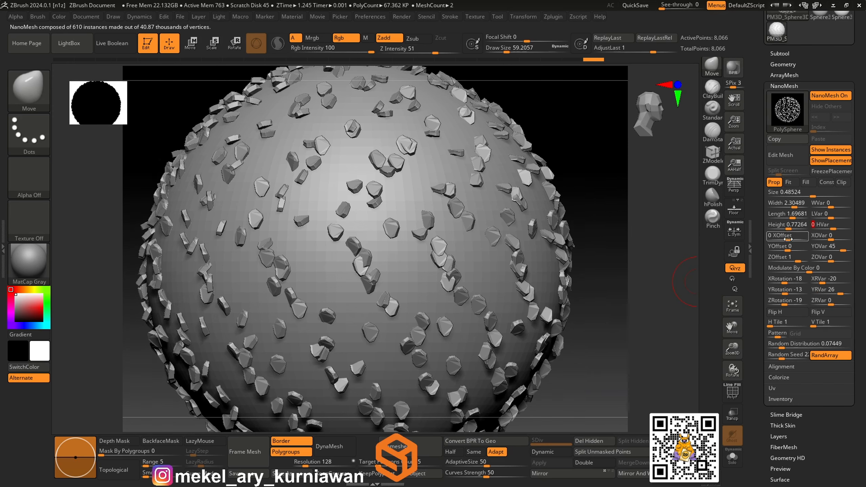
Offset the NanoMesh instances by 0.81464 in X and 5.54716 in Y.
{"action": "left_click_drag", "start_coordinate": [788, 239], "coordinate": [802, 248]}
{"action": "left_click_drag", "start_coordinate": [663, 265], "coordinate": [648, 285], "text": "alt"}
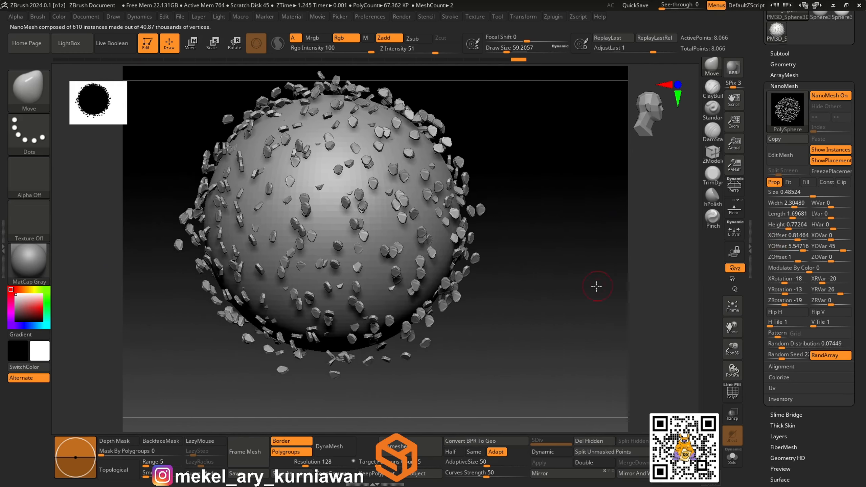
{"action": "left_click_drag", "start_coordinate": [596, 286], "coordinate": [617, 290]}
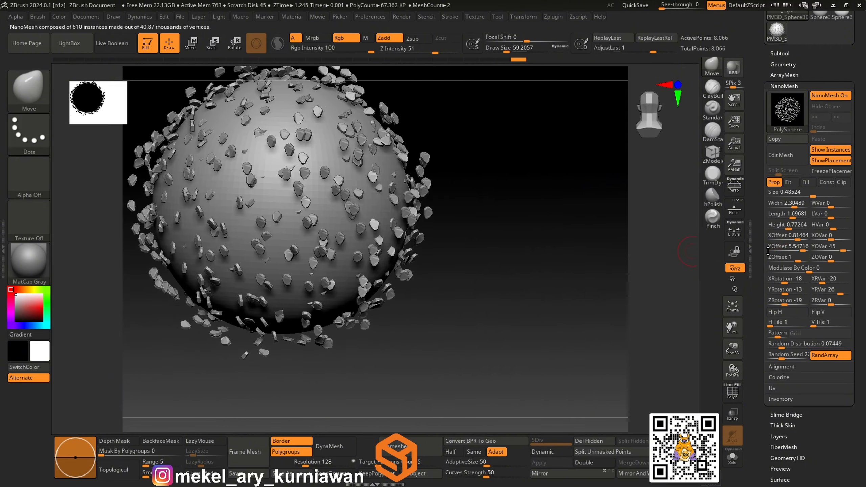
{"action": "left_click_drag", "start_coordinate": [650, 267], "coordinate": [567, 265]}
{"action": "mouse_move", "coordinate": [568, 228]}
{"action": "left_mouse_down"}
{"action": "mouse_move", "coordinate": [568, 281]}
{"action": "mouse_move", "coordinate": [568, 236]}
{"action": "mouse_move", "coordinate": [562, 239]}
{"action": "left_mouse_up"}
Show the polyframe lines on the sphere with its scattered rock instances.
{"action": "left_click_drag", "start_coordinate": [783, 62], "coordinate": [782, 117]}
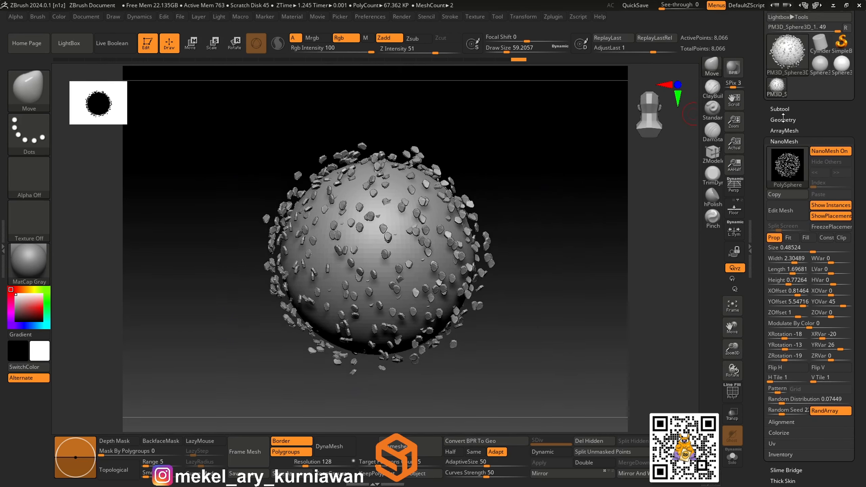
{"action": "left_click", "coordinate": [783, 119]}
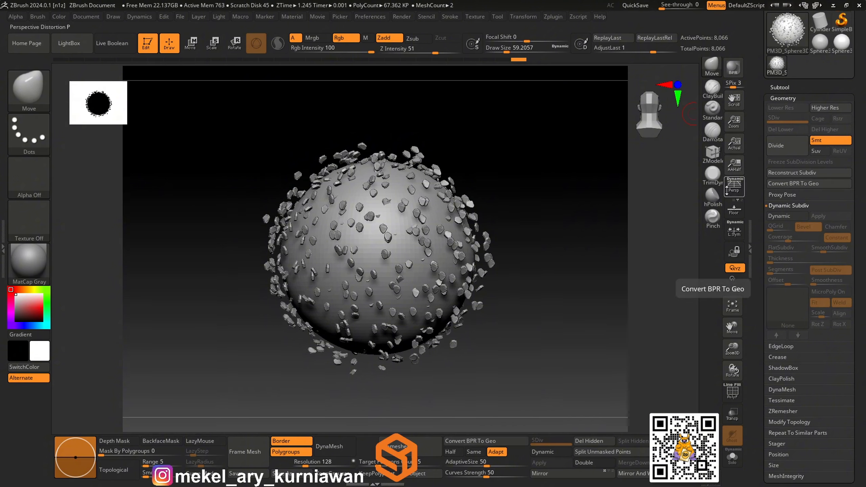
{"action": "right_click_drag", "start_coordinate": [536, 173], "coordinate": [563, 218], "text": "ctrl"}
{"action": "right_click", "coordinate": [578, 317]}
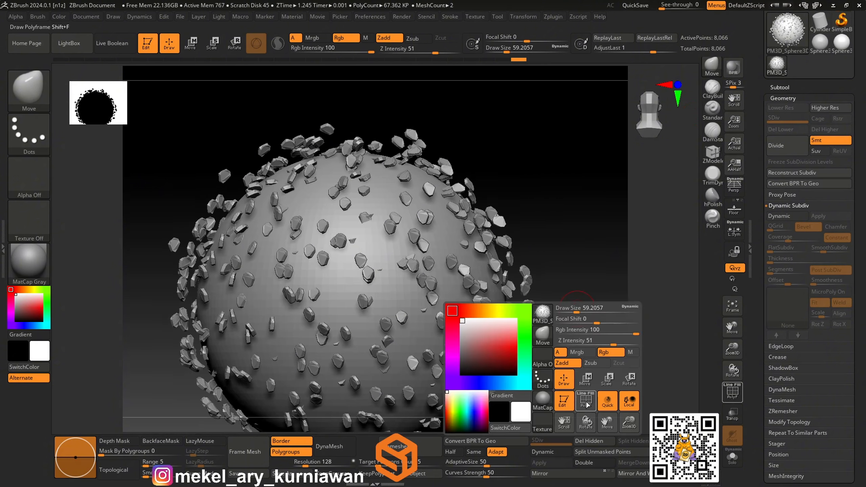
{"action": "left_click", "coordinate": [586, 402]}
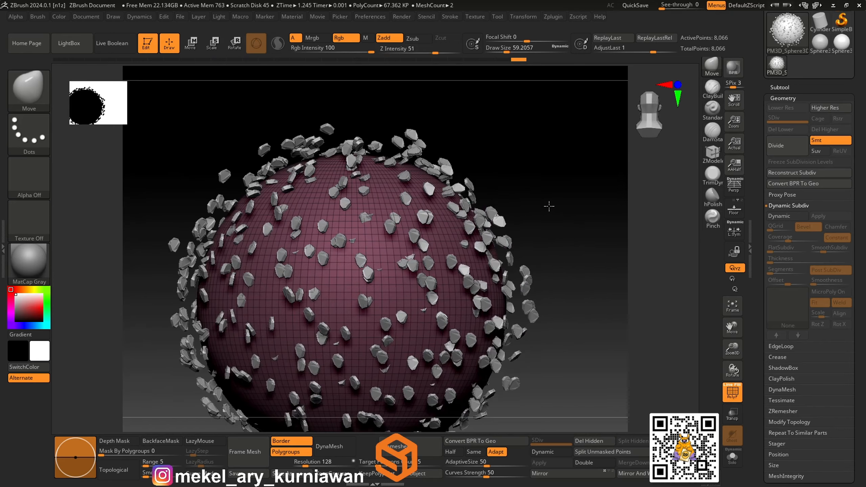
Convert the sphere's NanoMesh instances into real geometry with Convert BPR To Geo.
{"action": "left_click", "coordinate": [783, 97]}
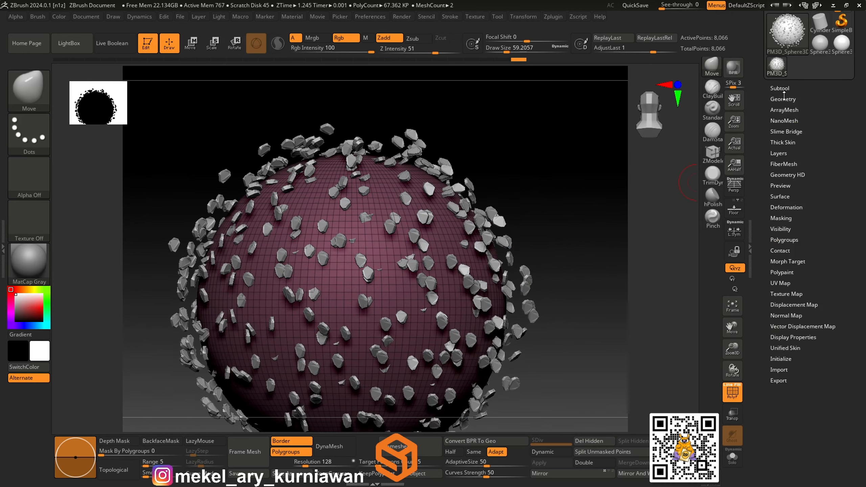
{"action": "left_click", "coordinate": [783, 97]}
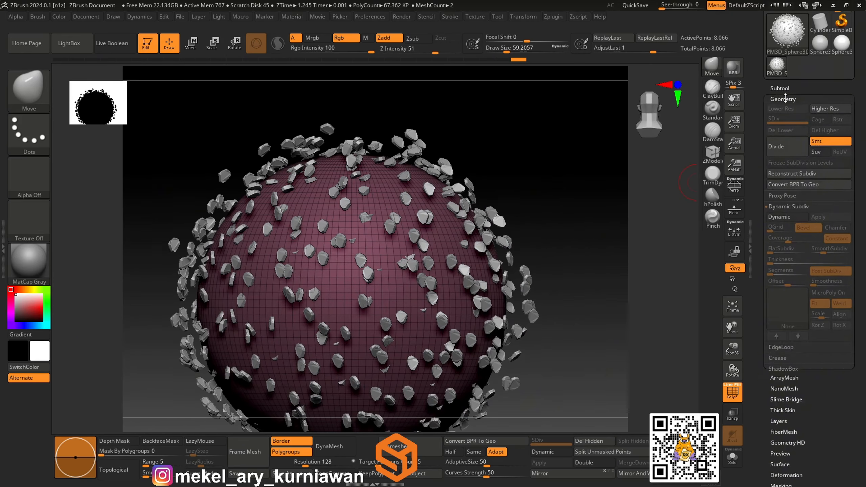
{"action": "left_click", "coordinate": [791, 184]}
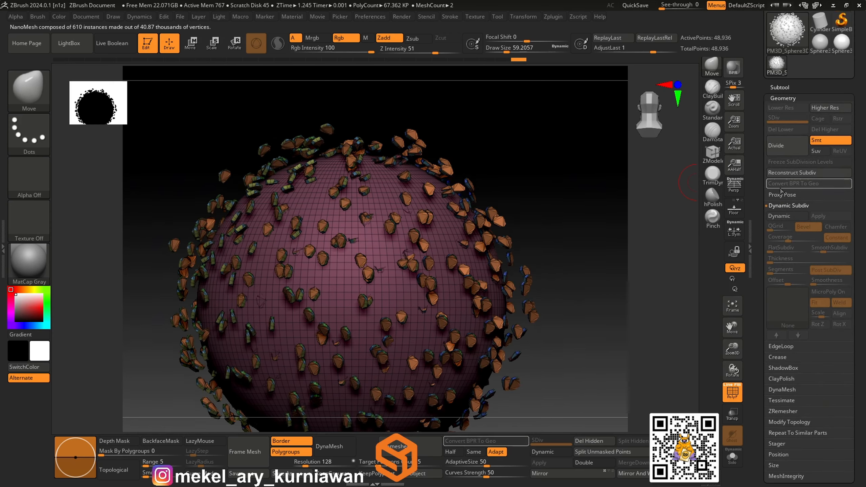
Check the converted mesh's polygroups by isolating the sphere surface, and restore full visibility.
{"action": "mouse_move", "coordinate": [560, 183]}
{"action": "left_mouse_down"}
{"action": "mouse_move", "coordinate": [572, 180]}
{"action": "mouse_move", "coordinate": [566, 153]}
{"action": "mouse_move", "coordinate": [378, 221]}
{"action": "left_mouse_up"}
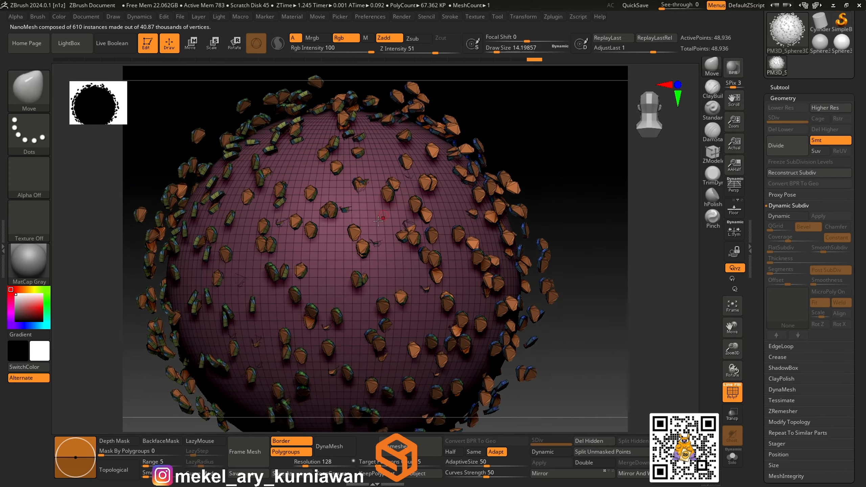
{"action": "left_click", "coordinate": [328, 259], "text": "ctrl+shift"}
{"action": "left_click", "coordinate": [332, 259], "text": "ctrl+shift"}
{"action": "left_click_drag", "start_coordinate": [569, 182], "coordinate": [568, 224]}
{"action": "left_click", "coordinate": [568, 270], "text": "ctrl+shift"}
Hide the polyframe lines and inspect the converted rock geometry around the sphere up close.
{"action": "right_click", "coordinate": [567, 328]}
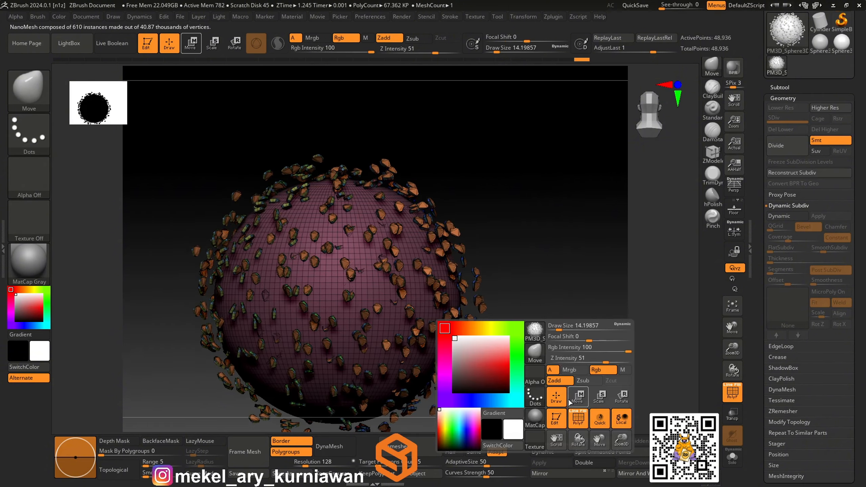
{"action": "key", "text": "shift+f"}
{"action": "left_click_drag", "start_coordinate": [560, 319], "coordinate": [536, 236], "text": "alt"}
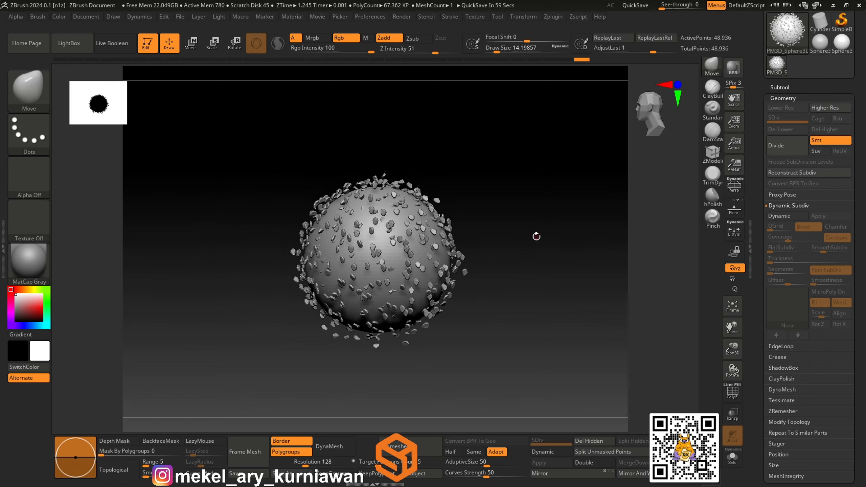
{"action": "left_click_drag", "start_coordinate": [539, 214], "coordinate": [574, 180]}
{"action": "left_click_drag", "start_coordinate": [583, 145], "coordinate": [505, 225], "text": "alt"}
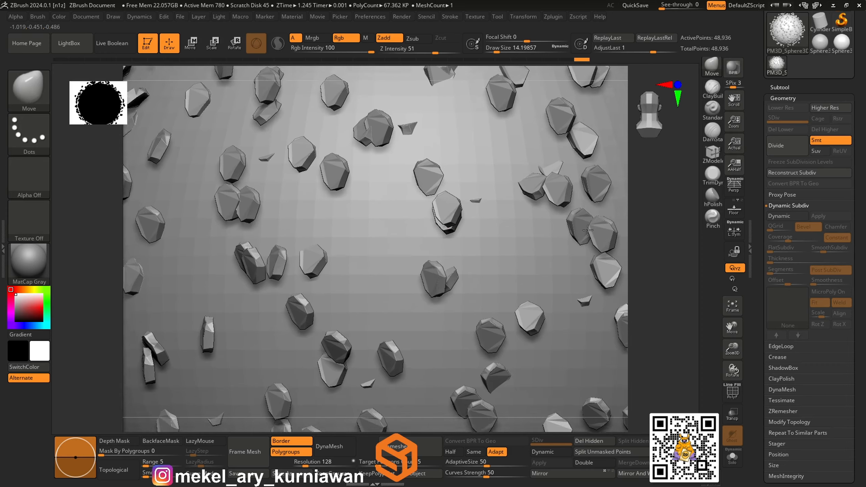
{"action": "left_click_drag", "start_coordinate": [642, 206], "coordinate": [603, 257]}
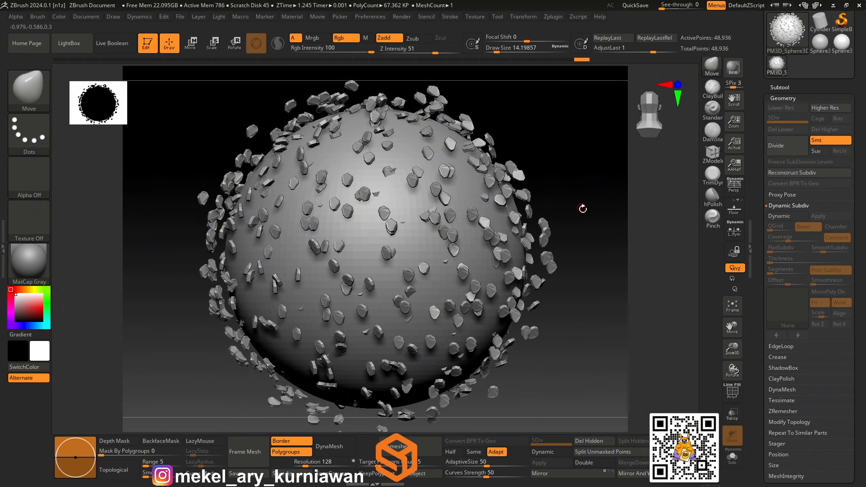
{"action": "mouse_move", "coordinate": [583, 208]}
{"action": "left_mouse_down", "text": "alt"}
{"action": "mouse_move", "coordinate": [554, 197]}
{"action": "mouse_move", "coordinate": [550, 211]}
{"action": "mouse_move", "coordinate": [570, 213]}
{"action": "left_mouse_up", "text": "alt"}
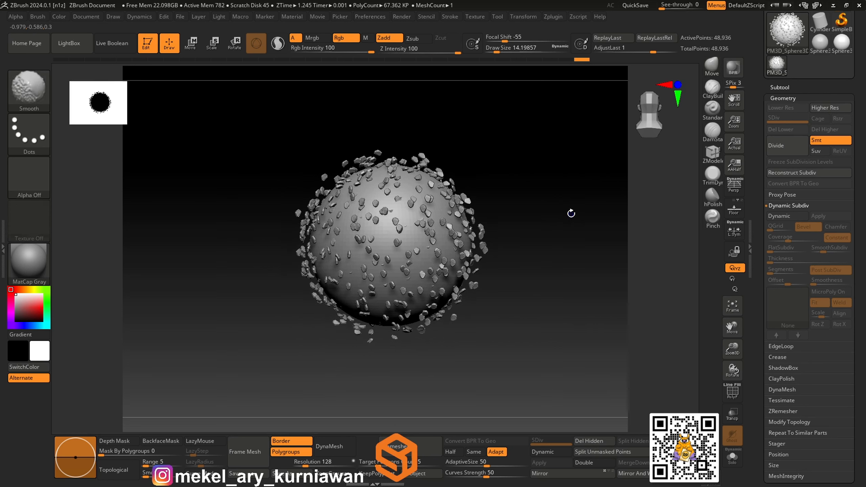
Append a Plane3D as a new subtool, hide the sphere subtool and make the plane active.
{"action": "left_click_drag", "start_coordinate": [755, 94], "coordinate": [758, 100]}
{"action": "left_click", "coordinate": [778, 96]}
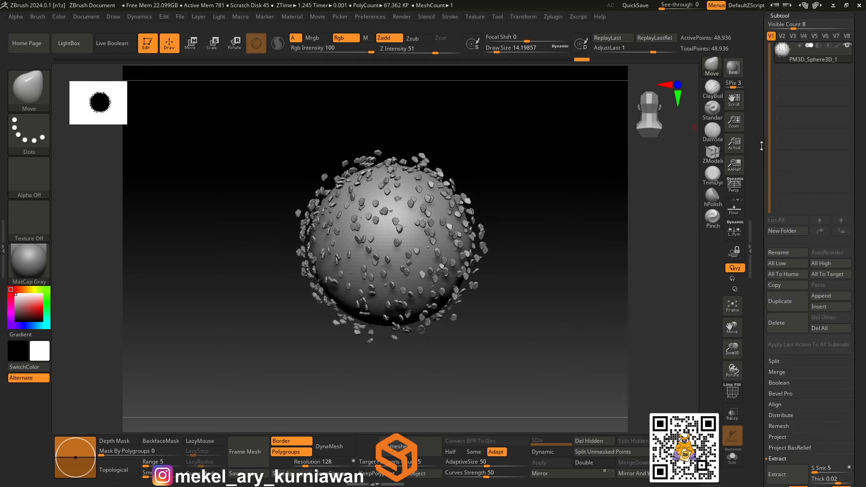
{"action": "left_click", "coordinate": [822, 295]}
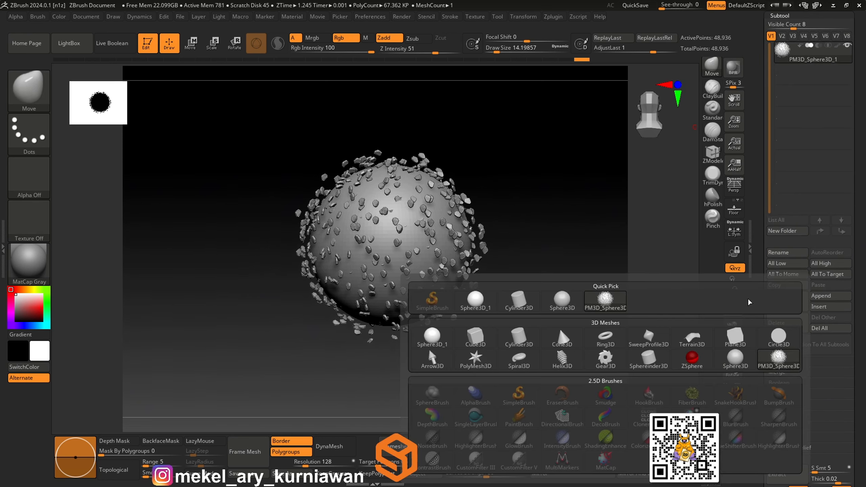
{"action": "left_click", "coordinate": [735, 337]}
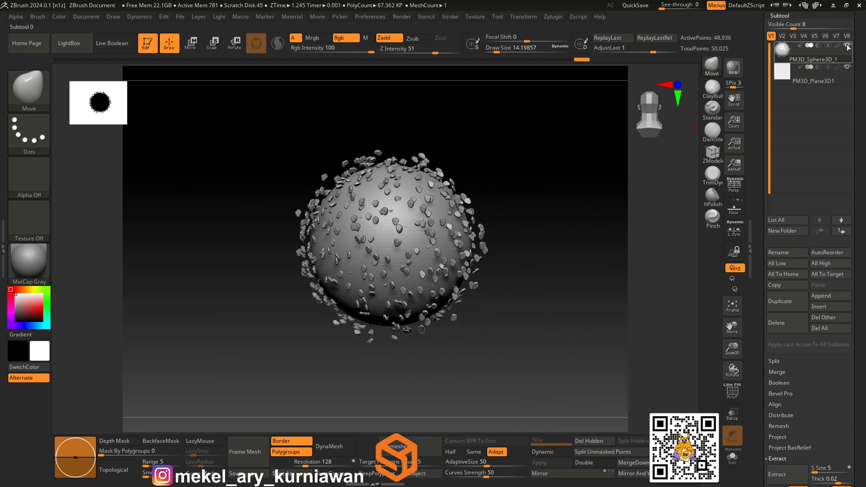
{"action": "left_click", "coordinate": [805, 78]}
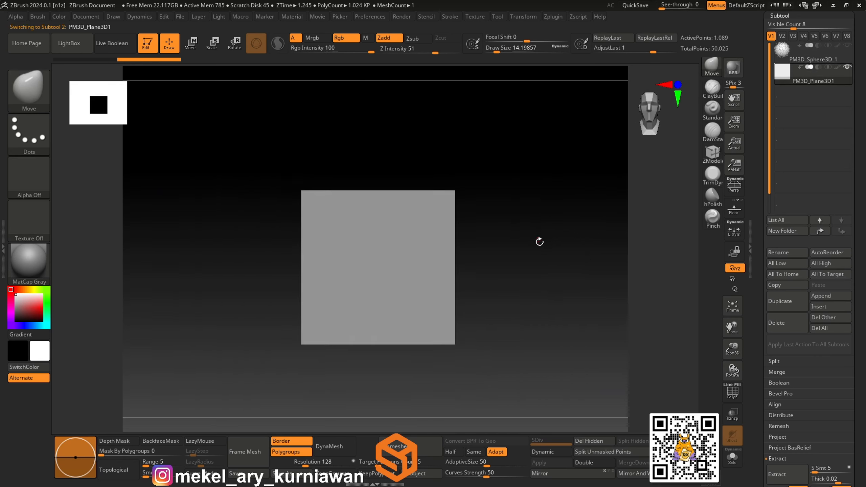
Show the plane's polyframe lines and frame the plane in the view.
{"action": "left_click_drag", "start_coordinate": [539, 241], "coordinate": [566, 275]}
{"action": "key", "text": "space"}
{"action": "left_click", "coordinate": [576, 401]}
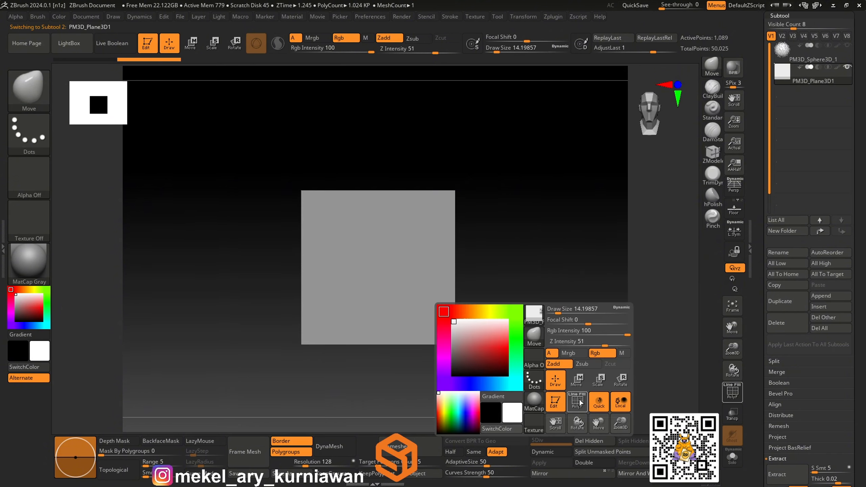
{"action": "key", "text": "f"}
Stretch the plane vertically with the Move gizmo into a tall rectangle more than twice its original height.
{"action": "left_click_drag", "start_coordinate": [759, 356], "coordinate": [731, 274]}
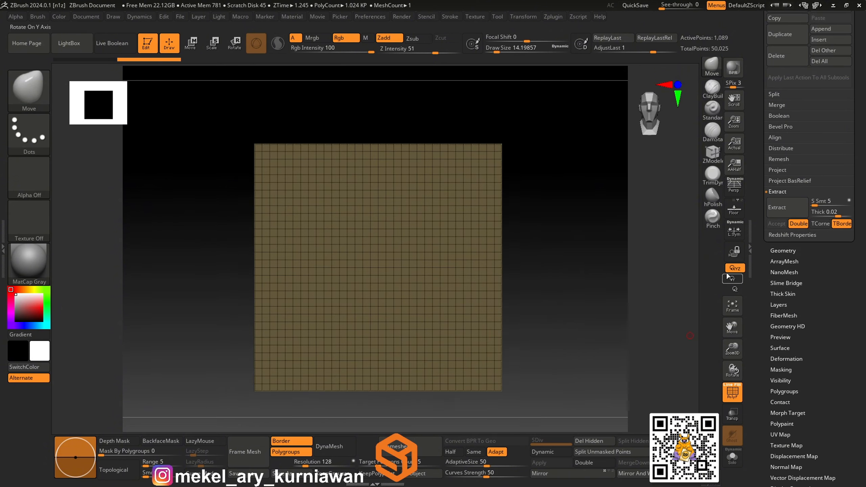
{"action": "left_click", "coordinate": [190, 43]}
{"action": "left_click_drag", "start_coordinate": [564, 242], "coordinate": [545, 204], "text": "alt"}
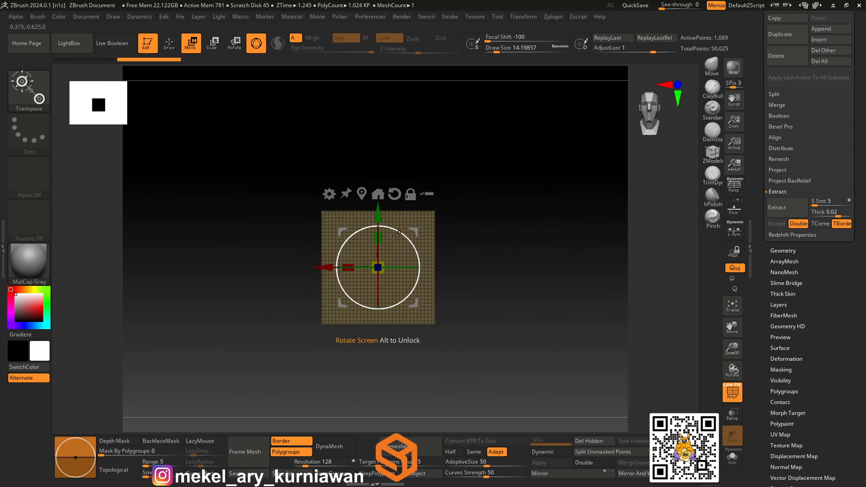
{"action": "left_click_drag", "start_coordinate": [381, 235], "coordinate": [405, 186]}
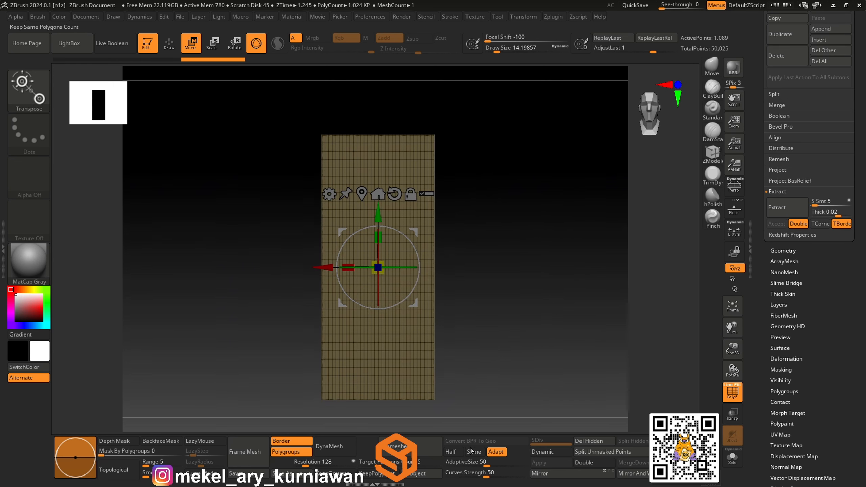
Remesh the plane repeatedly with ZRemesher, using the Half option, to get a coarse, even grid of square polygons.
{"action": "left_click", "coordinate": [435, 448]}
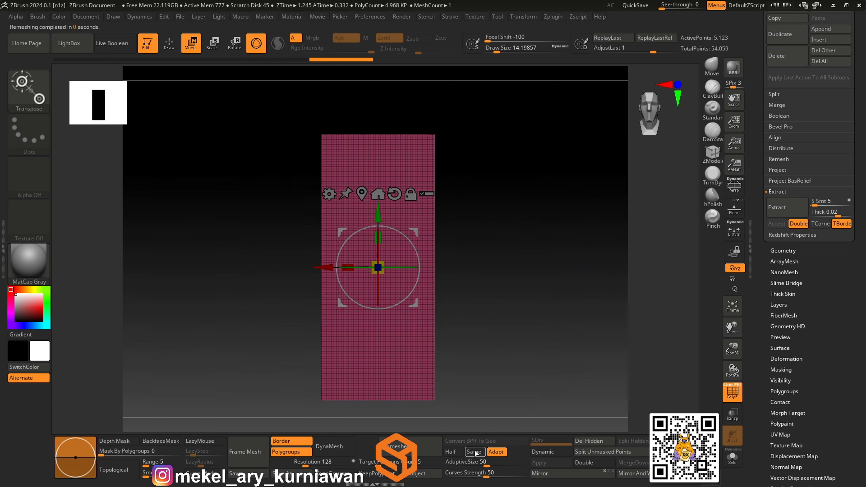
{"action": "left_click", "coordinate": [425, 445]}
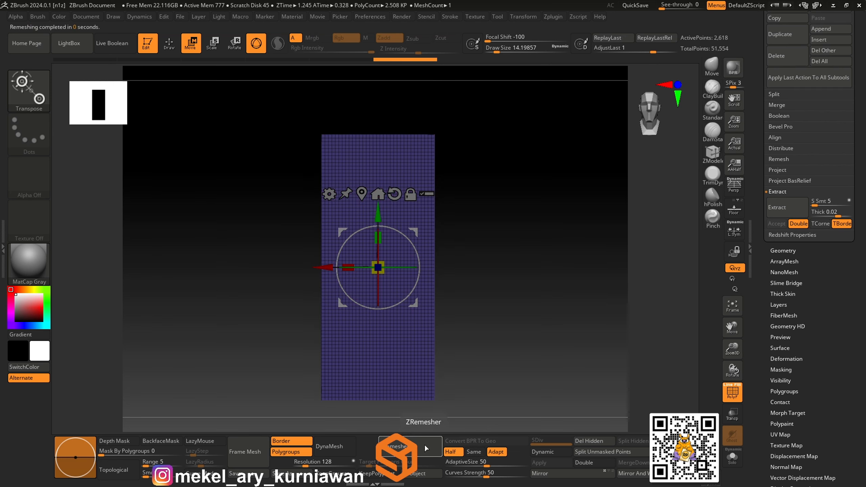
{"action": "left_click", "coordinate": [427, 448]}
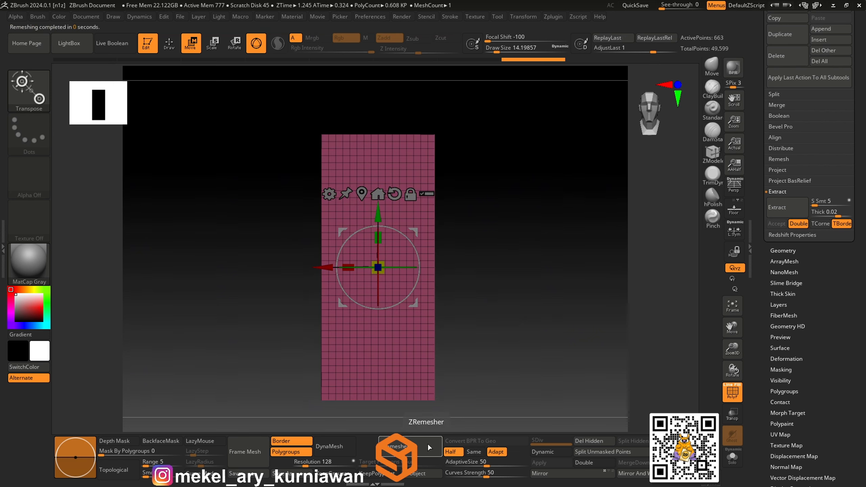
{"action": "left_click", "coordinate": [528, 17]}
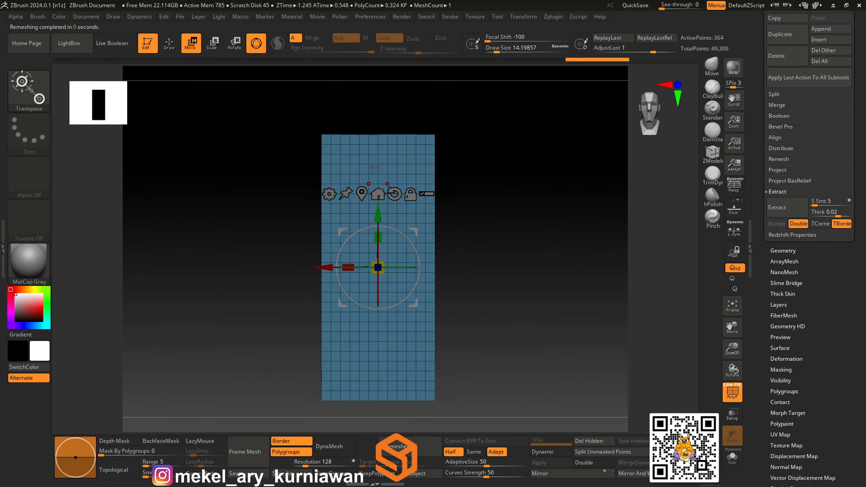
Leave edit mode by switching from the plane to the SimpleBrush tool, and clear the canvas.
{"action": "left_click", "coordinate": [174, 51]}
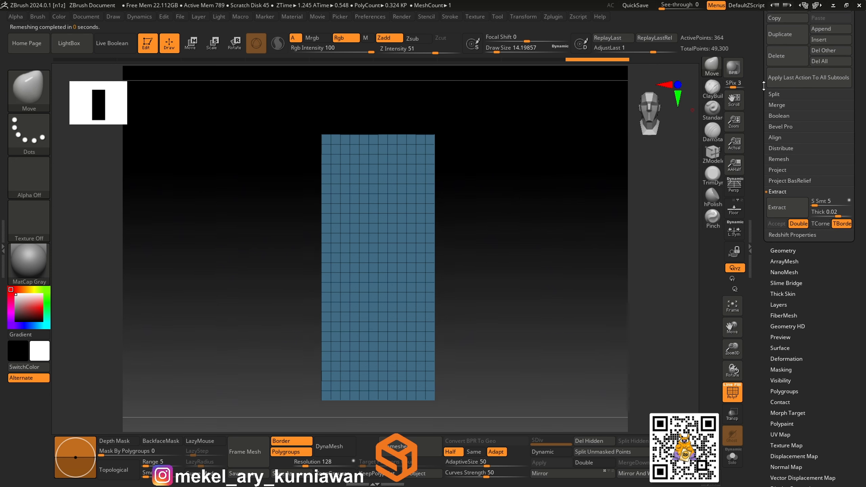
{"action": "left_click_drag", "start_coordinate": [756, 79], "coordinate": [756, 159]}
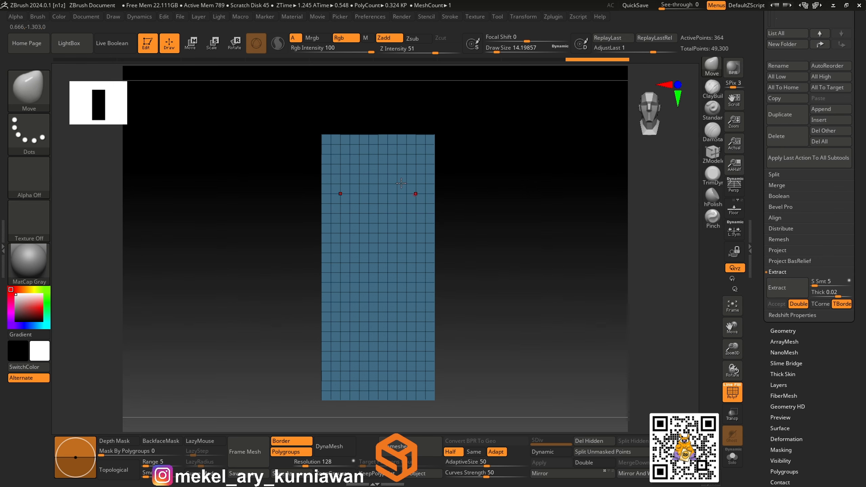
{"action": "left_click_drag", "start_coordinate": [757, 86], "coordinate": [759, 145]}
{"action": "left_click_drag", "start_coordinate": [756, 109], "coordinate": [759, 151]}
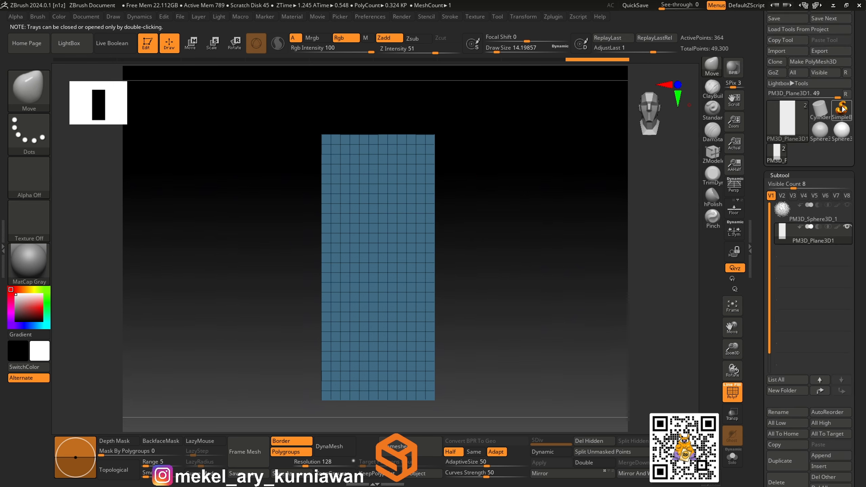
{"action": "mouse_move", "coordinate": [843, 109]}
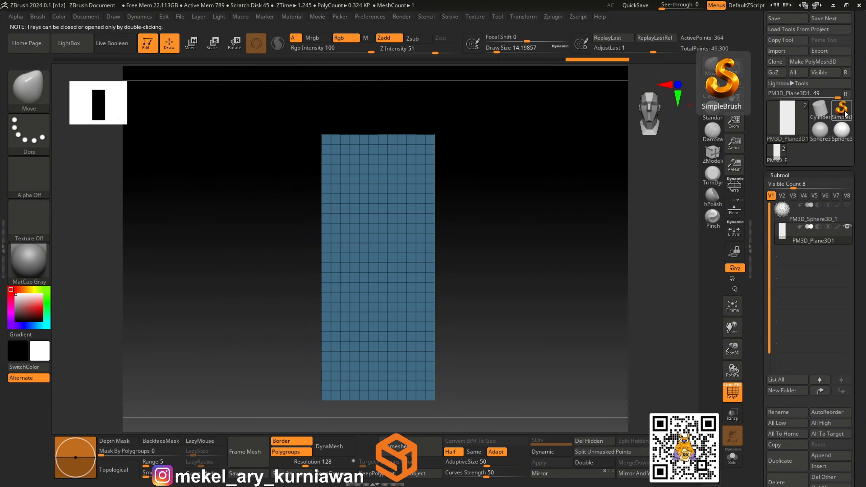
{"action": "left_click", "coordinate": [842, 109]}
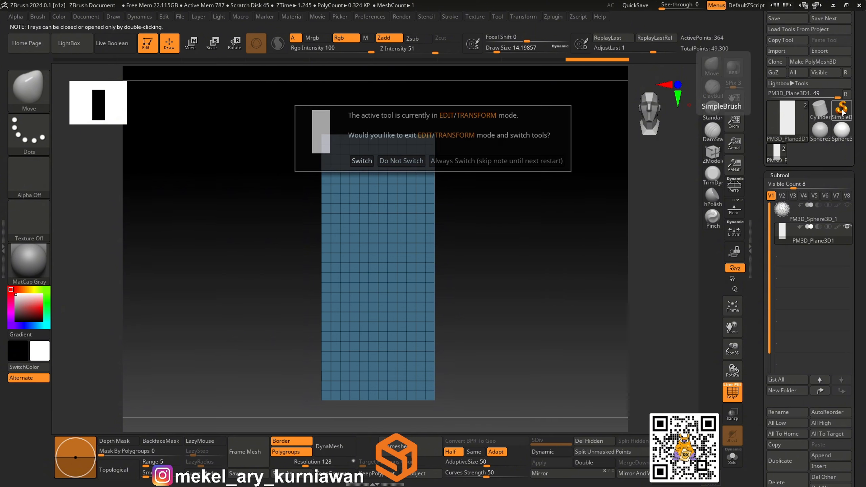
{"action": "left_click", "coordinate": [362, 161]}
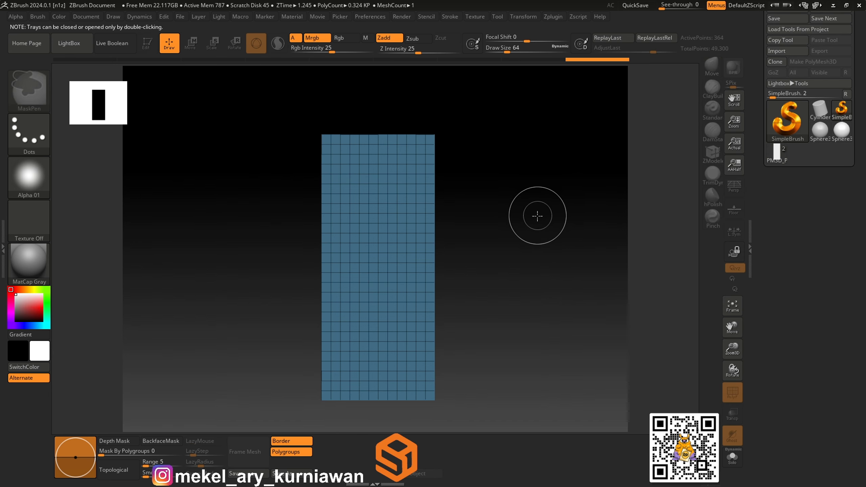
{"action": "key", "text": "ctrl+n"}
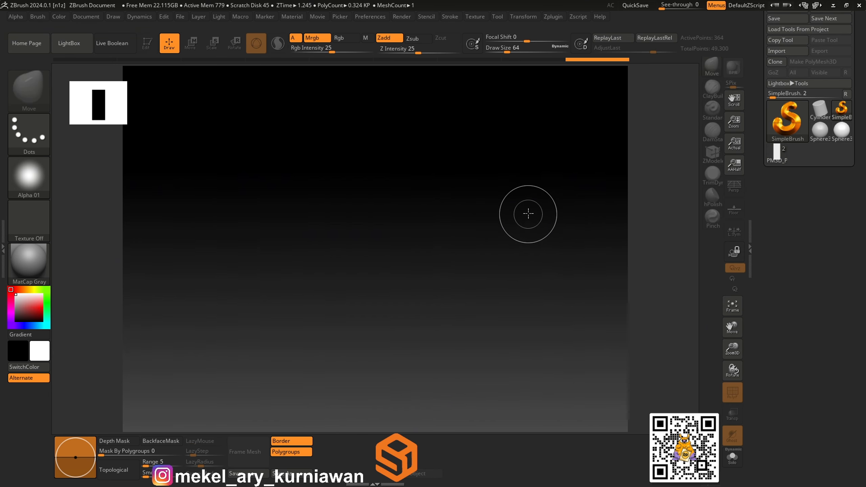
Select the Sphere3D_1 primitive, draw it on the empty canvas and put it in Edit mode.
{"action": "left_click", "coordinate": [788, 116]}
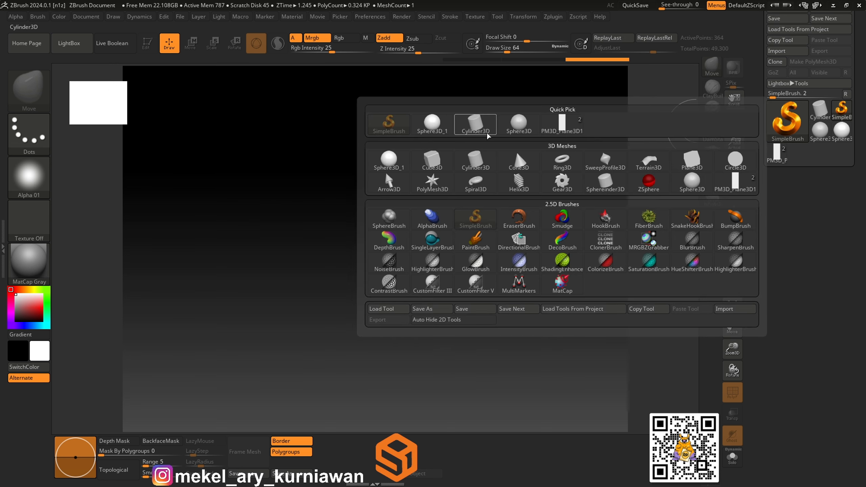
{"action": "left_click", "coordinate": [432, 125]}
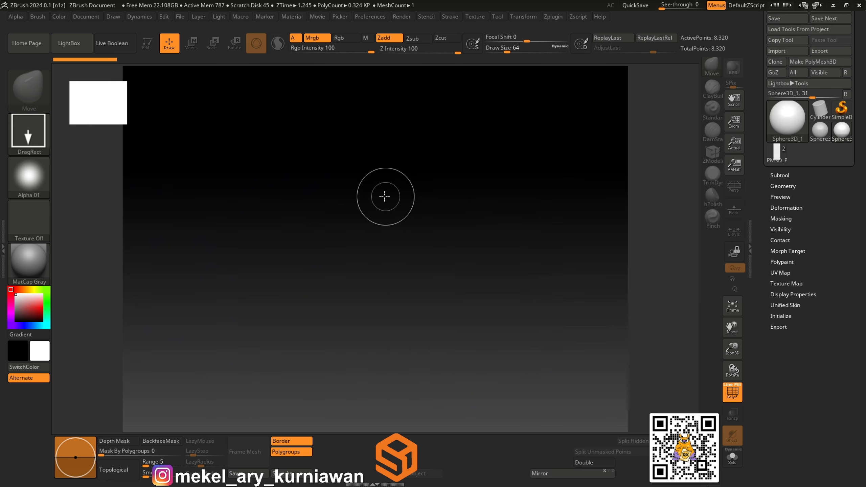
{"action": "left_click_drag", "start_coordinate": [384, 196], "coordinate": [379, 263]}
{"action": "key", "text": "t"}
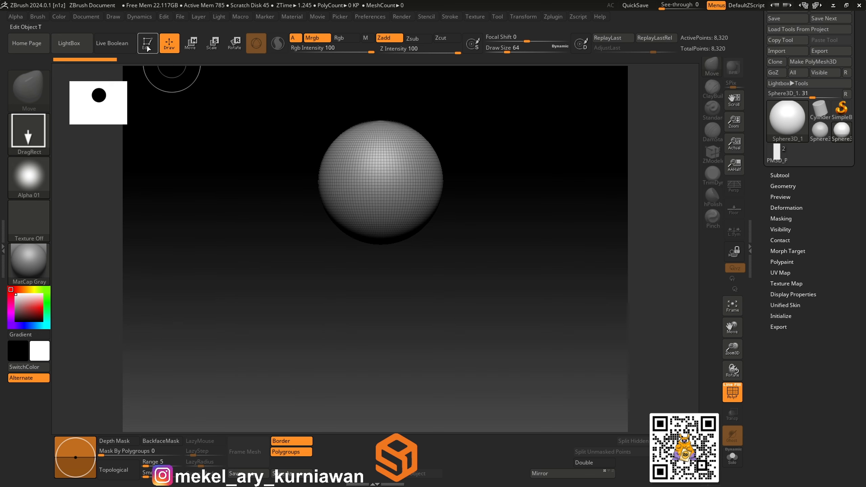
{"action": "left_click", "coordinate": [147, 44]}
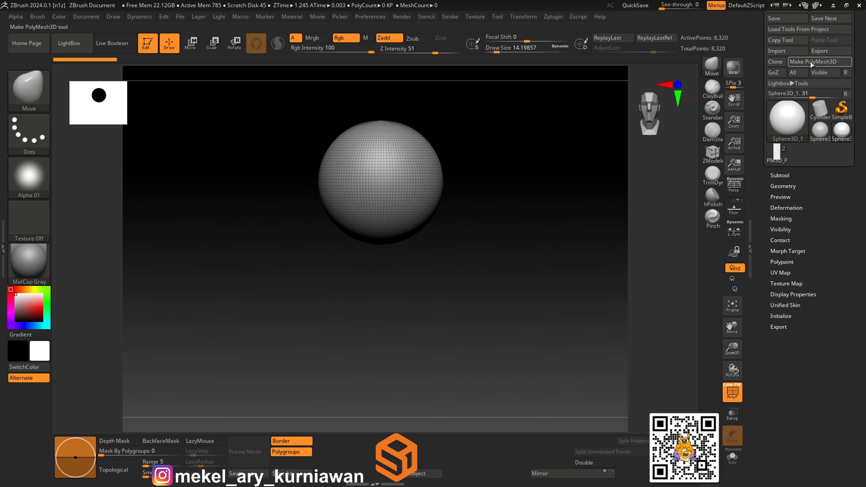
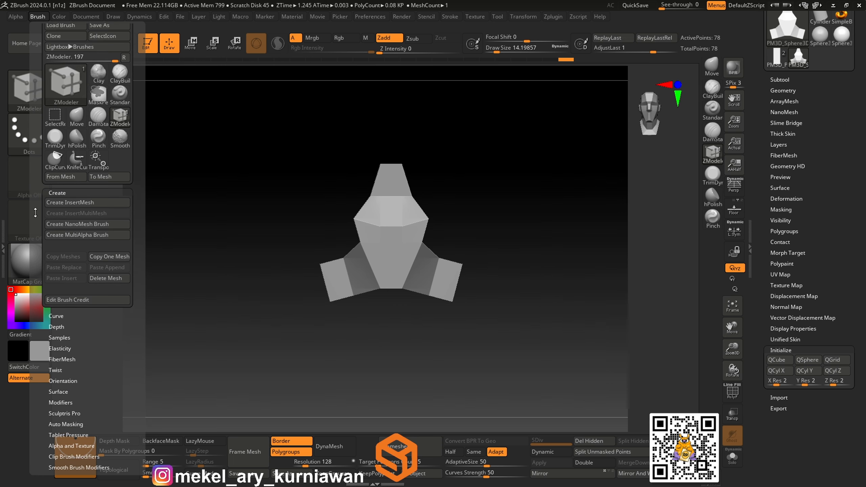
{"action": "left_click", "coordinate": [78, 220]}
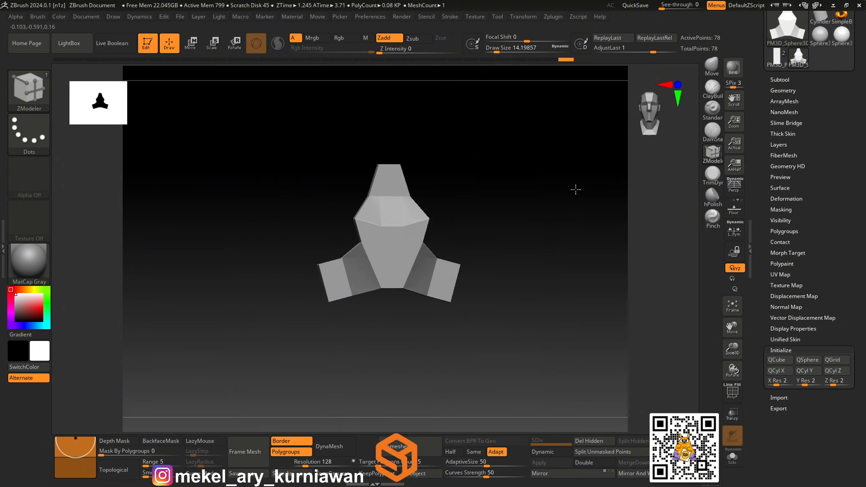
{"action": "left_click", "coordinate": [24, 107]}
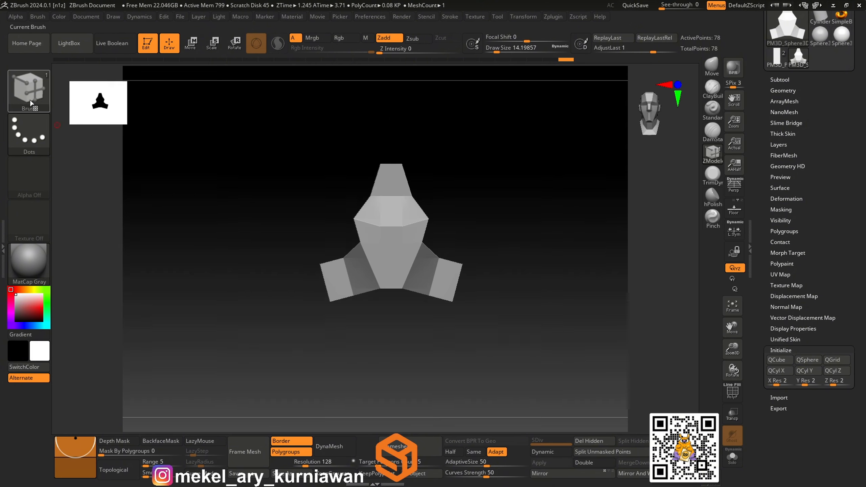
Switch from the three-pronged mesh back to the PM3D_Plane3D1 tool and open its subtool list.
{"action": "scroll", "coordinate": [766, 137], "scroll_direction": "up", "scroll_amount": 5}
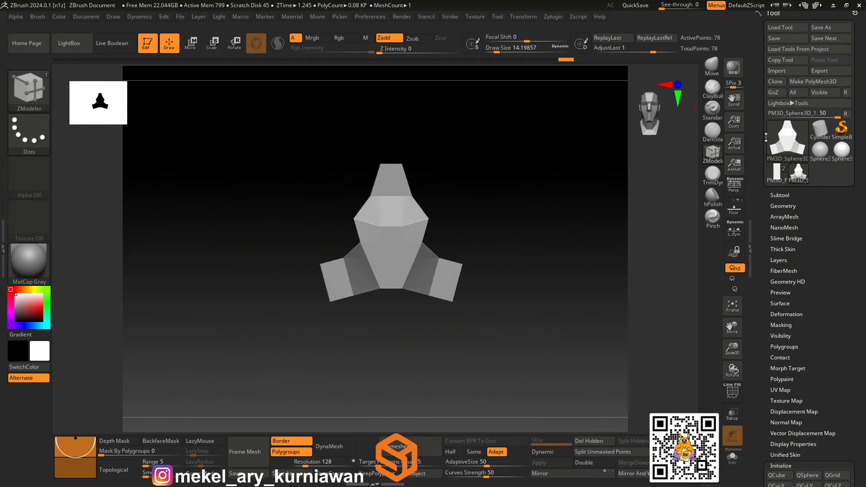
{"action": "left_click", "coordinate": [780, 177]}
{"action": "left_click_drag", "start_coordinate": [590, 243], "coordinate": [553, 231], "text": "alt"}
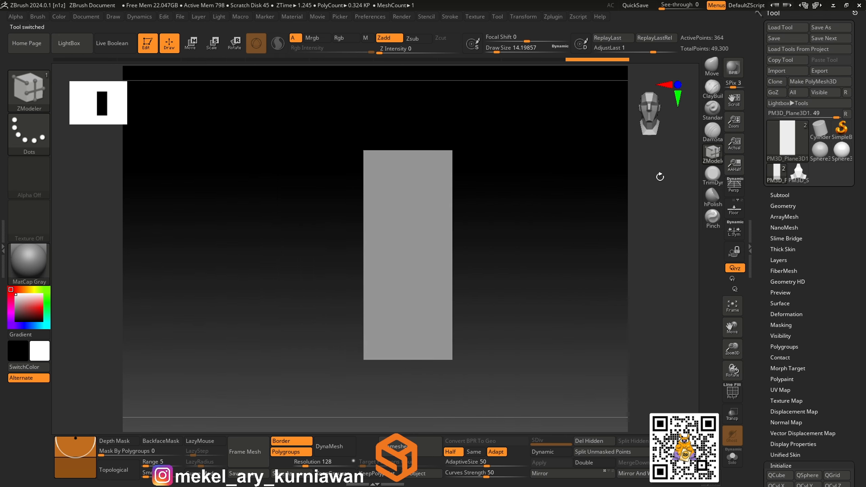
{"action": "left_click", "coordinate": [780, 195]}
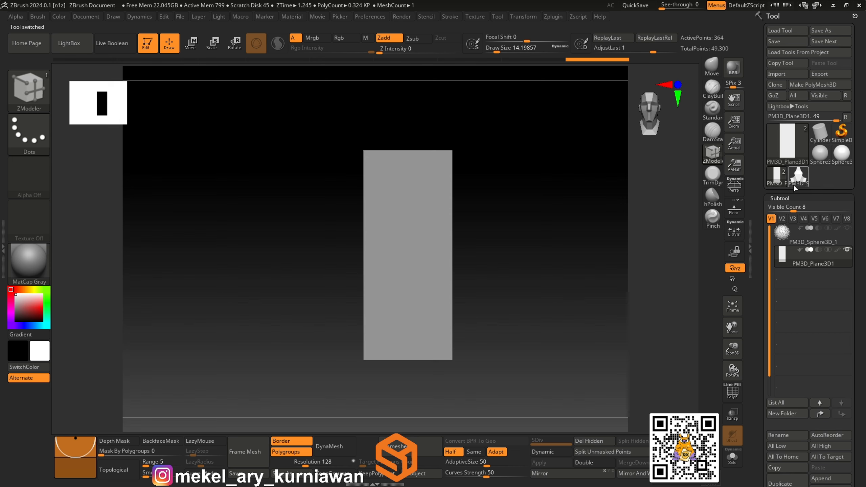
Show the sphere subtool with its scattered rocks to view it together with the plane, and hide it again.
{"action": "left_click", "coordinate": [848, 229]}
{"action": "left_click_drag", "start_coordinate": [597, 240], "coordinate": [591, 315]}
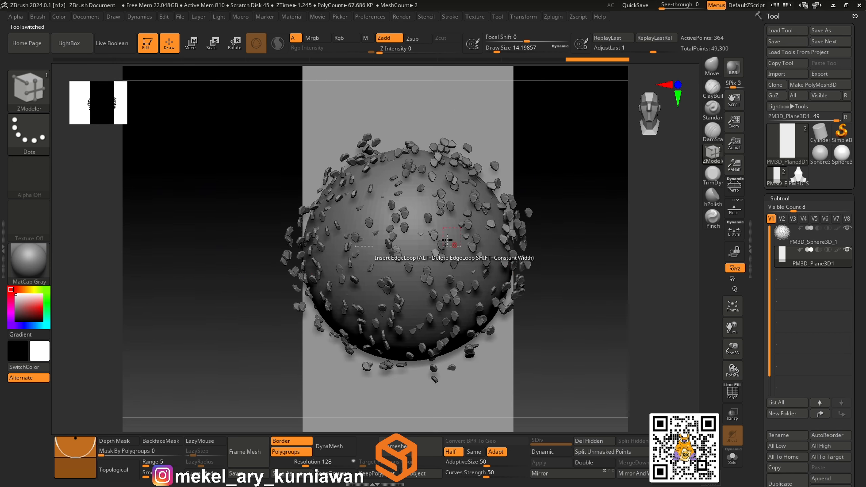
{"action": "left_click_drag", "start_coordinate": [557, 168], "coordinate": [617, 189]}
{"action": "left_click", "coordinate": [848, 228]}
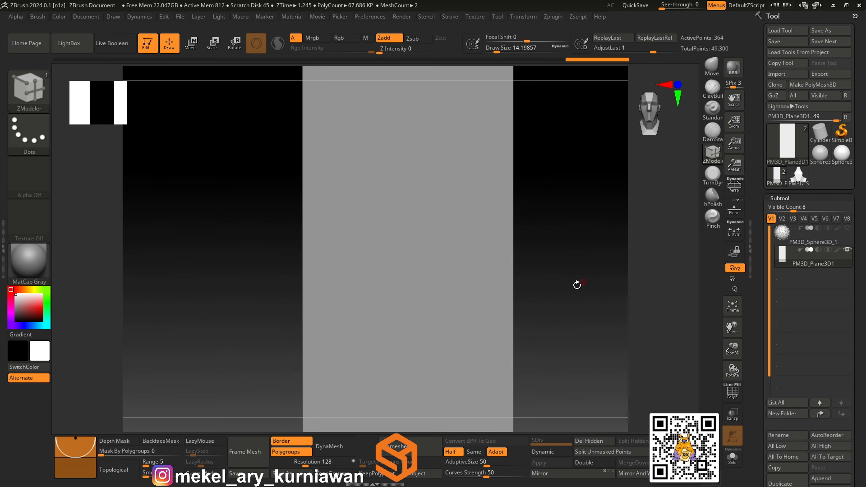
Turn on the plane's polyframe lines and adjust the view so its grid can be worked on.
{"action": "key", "text": "space"}
{"action": "key", "text": "shift+f"}
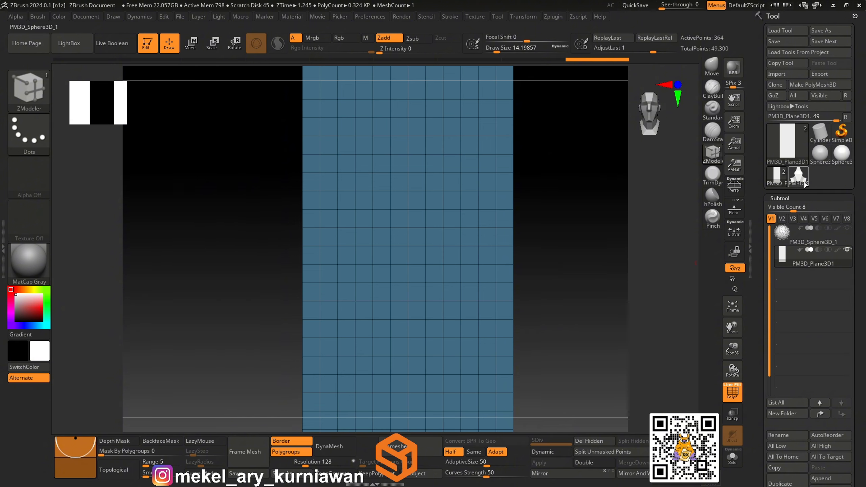
{"action": "left_click_drag", "start_coordinate": [577, 287], "coordinate": [563, 265]}
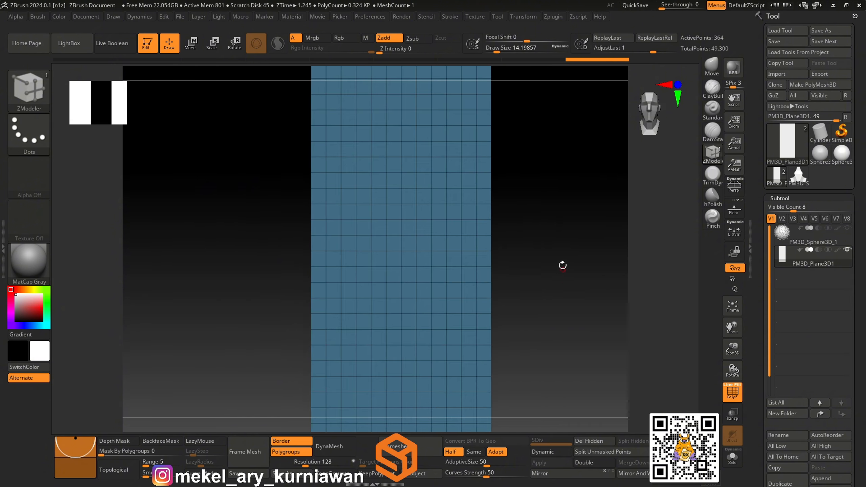
Set ZModeler's polygon action to Insert NanoMesh with the Polygroup All target, using the three-pronged PM3D_Sphere3D_1 mesh.
{"action": "left_click", "coordinate": [714, 157]}
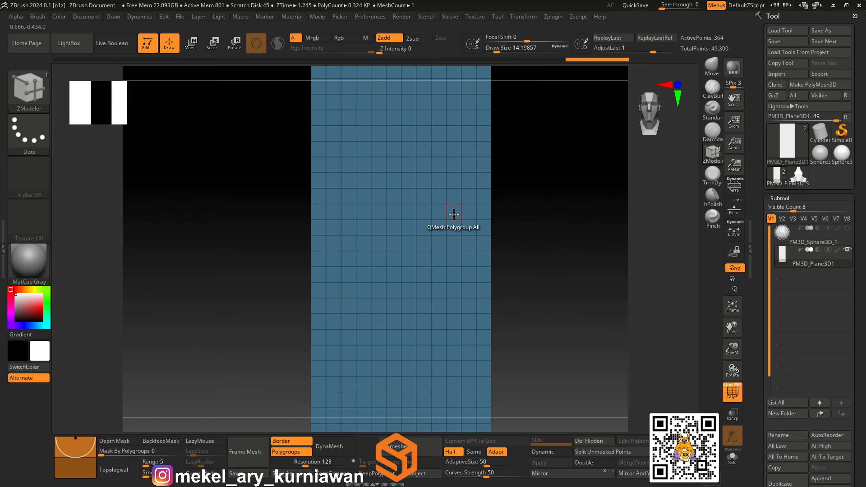
{"action": "right_click", "coordinate": [453, 213]}
{"action": "left_click", "coordinate": [350, 203]}
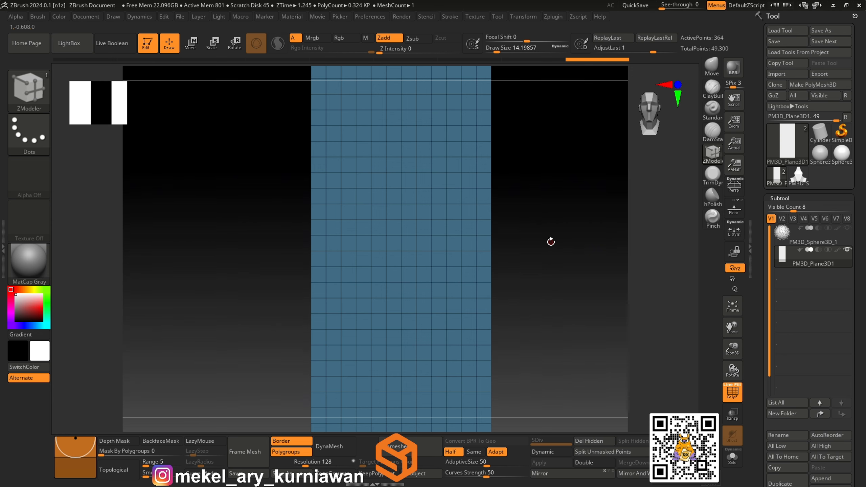
{"action": "left_click", "coordinate": [550, 242]}
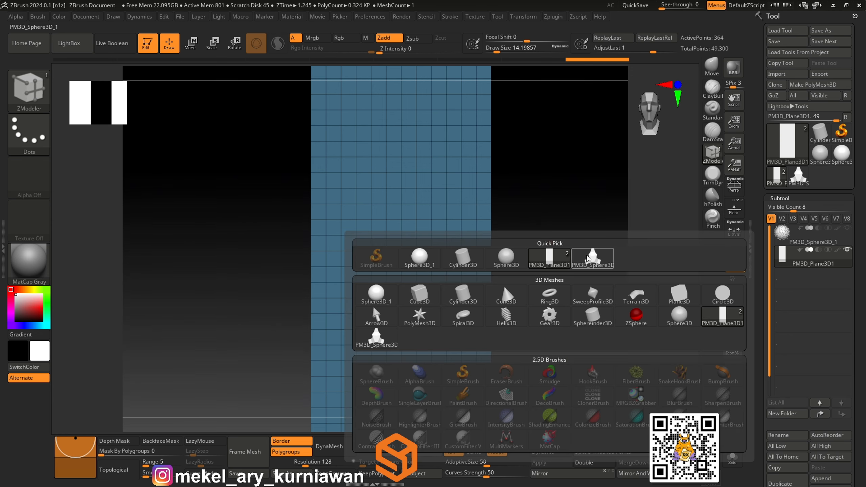
{"action": "mouse_move", "coordinate": [595, 259]}
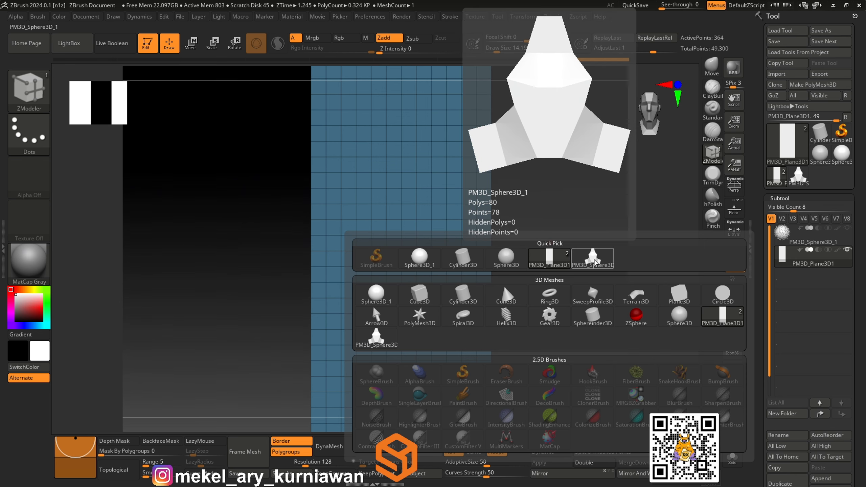
{"action": "left_click", "coordinate": [594, 259]}
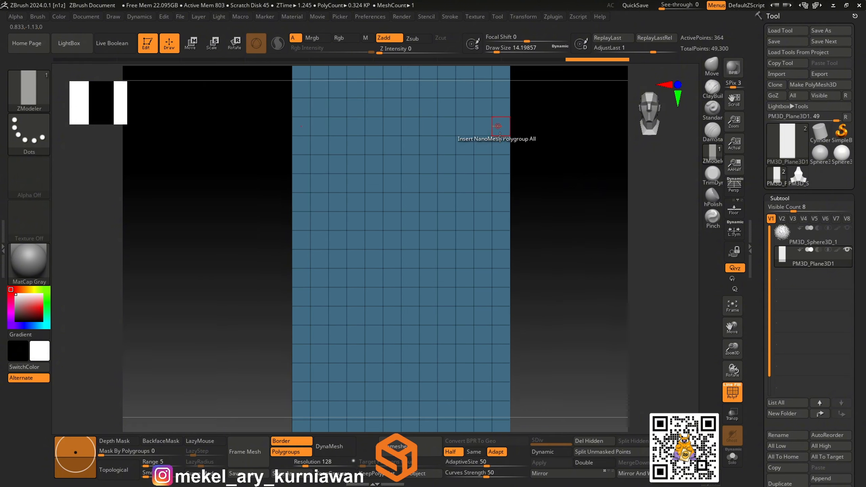
Try inserting the three-pronged mesh as a NanoMesh on every polygon of the plane, and undo the insertion.
{"action": "left_click_drag", "start_coordinate": [475, 237], "coordinate": [445, 246]}
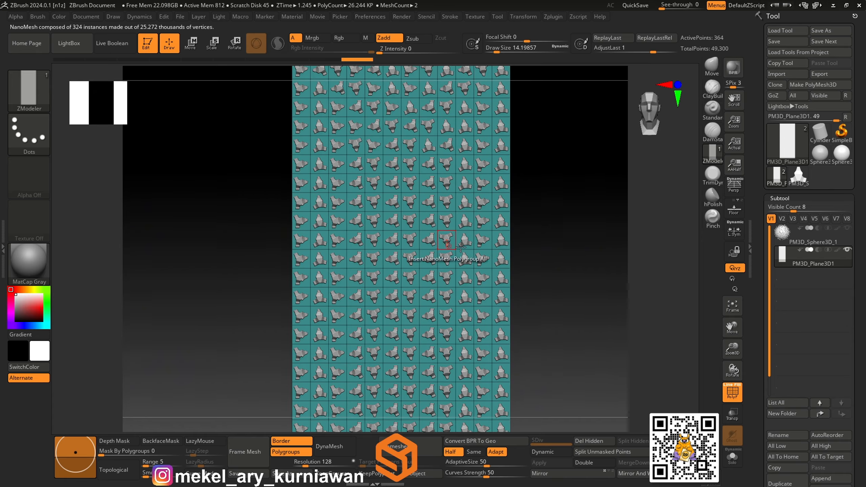
{"action": "left_click_drag", "start_coordinate": [587, 243], "coordinate": [535, 234], "text": "alt"}
{"action": "key", "text": "ctrl+z"}
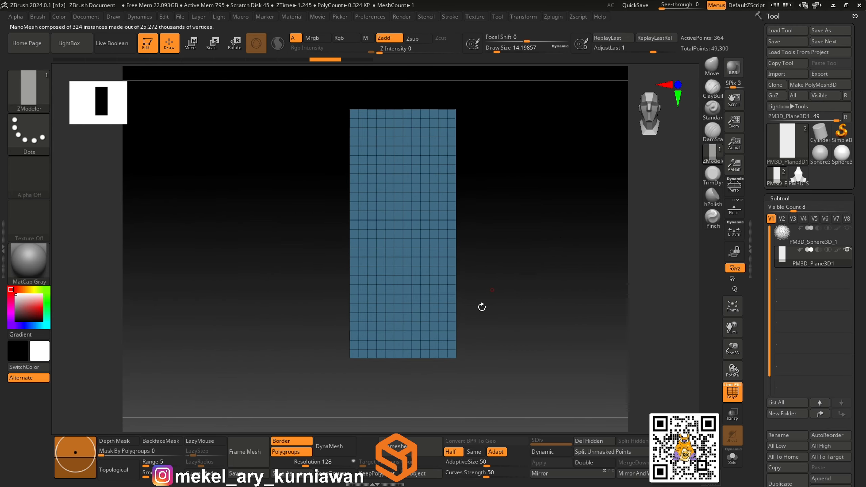
Remesh the plane once more with ZRemesher at Half, and insert the NanoMesh across it at size about 0.5 and Z rotation about 59.
{"action": "left_click", "coordinate": [428, 449]}
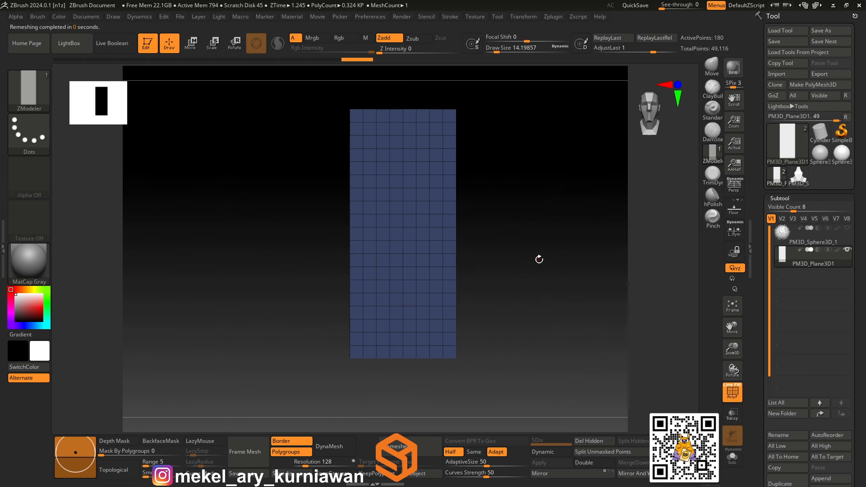
{"action": "left_click_drag", "start_coordinate": [539, 259], "coordinate": [521, 259]}
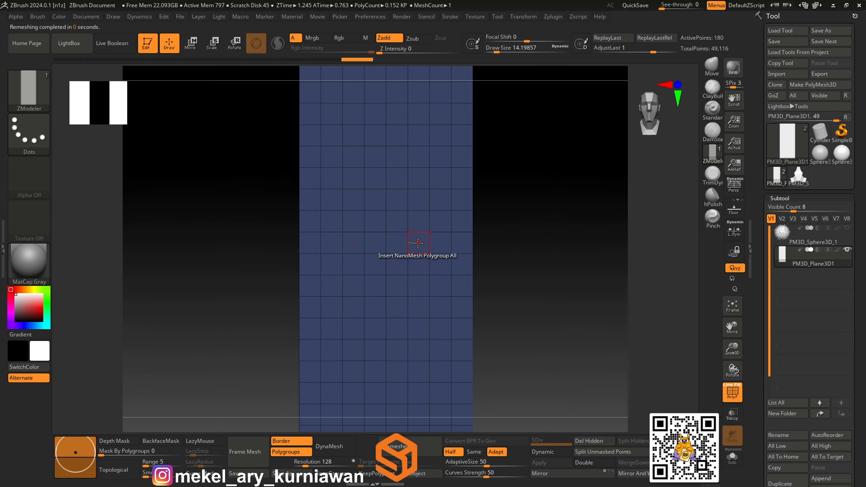
{"action": "left_click_drag", "start_coordinate": [418, 242], "coordinate": [396, 249]}
{"action": "key", "text": "ctrl+z"}
{"action": "left_click_drag", "start_coordinate": [530, 226], "coordinate": [544, 243], "text": "alt"}
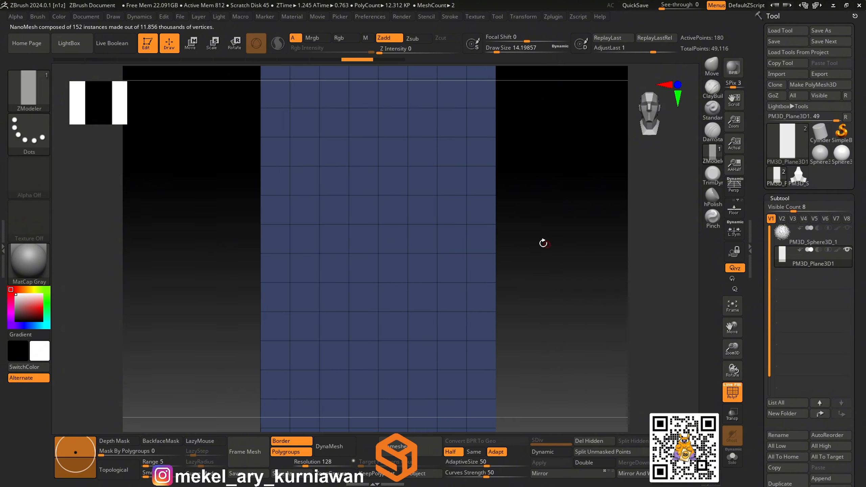
{"action": "left_click_drag", "start_coordinate": [417, 238], "coordinate": [396, 257]}
Set the alignment of the plane's NanoMesh instances to Align To Normal.
{"action": "scroll", "coordinate": [778, 279], "scroll_direction": "down", "scroll_amount": 5}
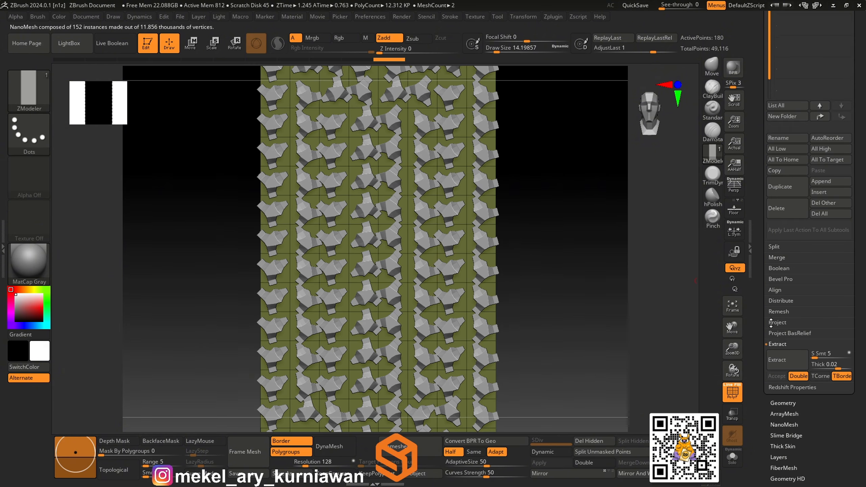
{"action": "left_click", "coordinate": [782, 265]}
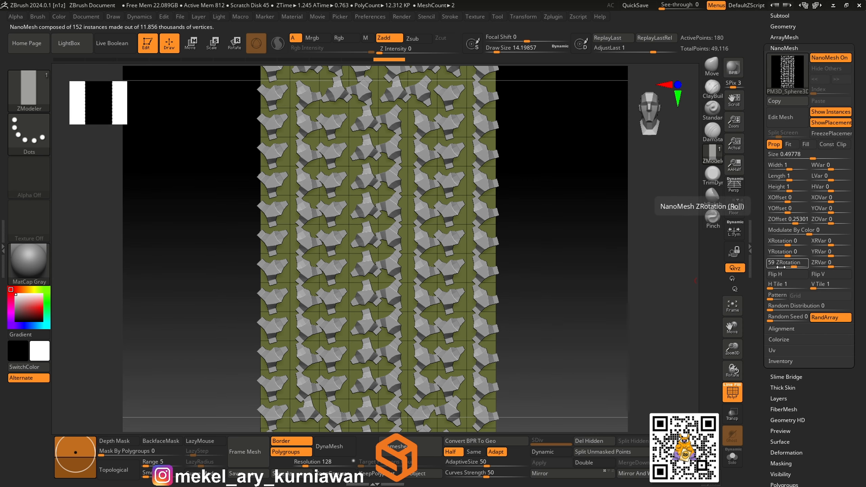
{"action": "scroll", "coordinate": [782, 289], "scroll_direction": "down", "scroll_amount": 2}
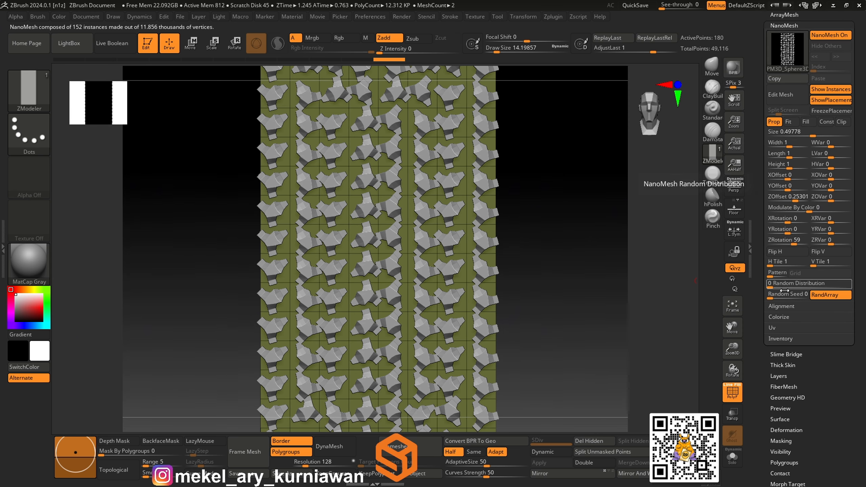
{"action": "left_click", "coordinate": [782, 307]}
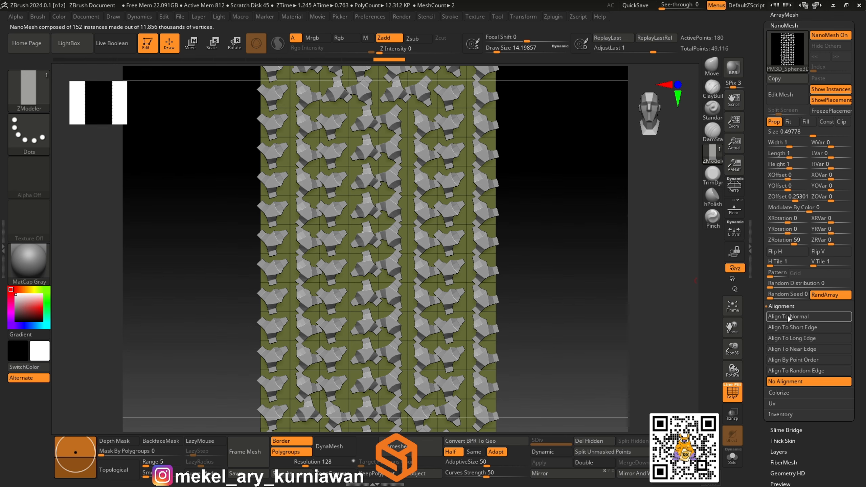
{"action": "left_click", "coordinate": [787, 317]}
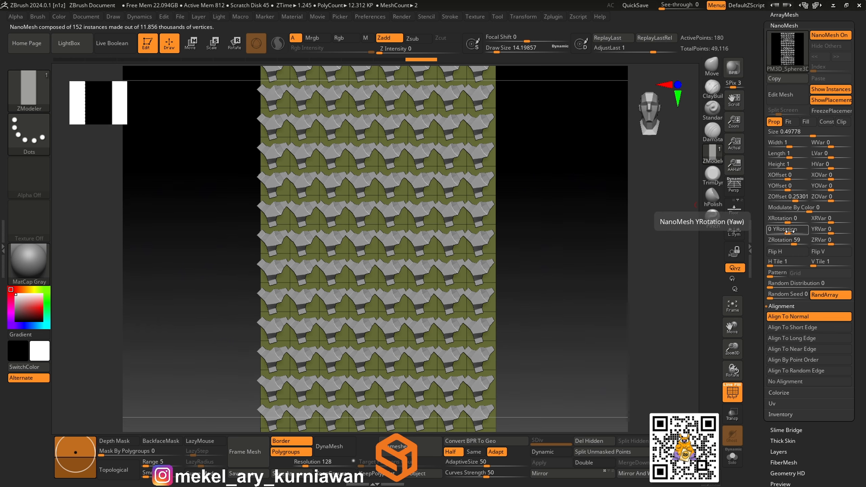
Set the NanoMesh Z rotation to 0 so the three-pronged instances stand upright on the plane's grid.
{"action": "left_click_drag", "start_coordinate": [794, 244], "coordinate": [787, 245]}
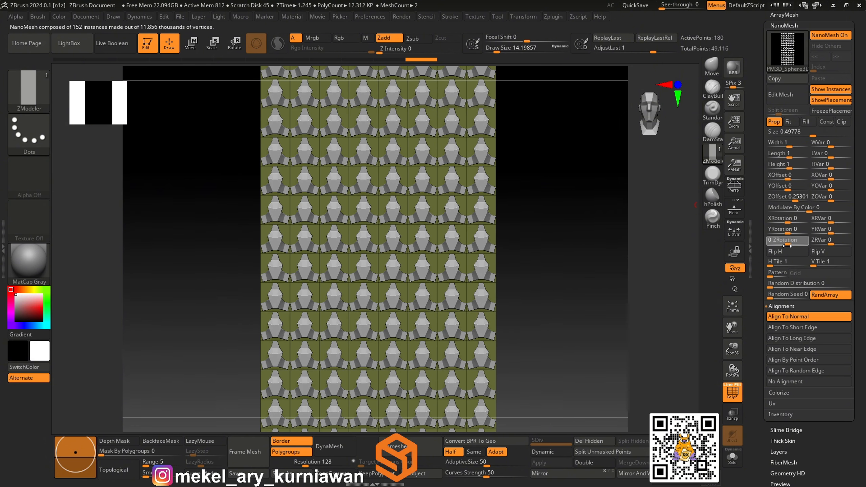
{"action": "left_click_drag", "start_coordinate": [598, 218], "coordinate": [480, 241]}
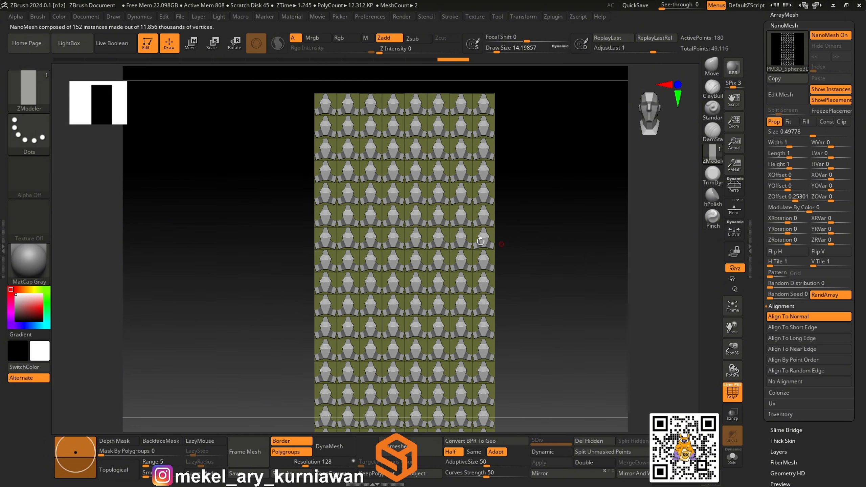
{"action": "left_click_drag", "start_coordinate": [588, 260], "coordinate": [606, 265], "text": "alt"}
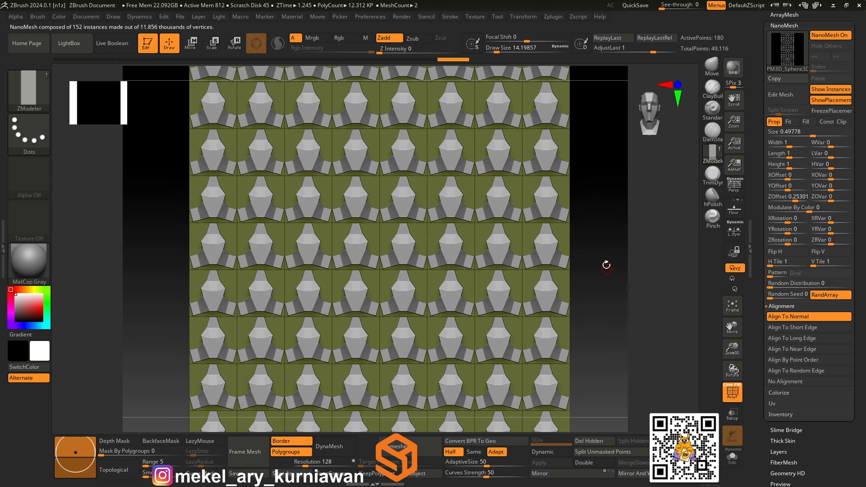
{"action": "mouse_move", "coordinate": [786, 242]}
{"action": "left_mouse_down"}
{"action": "mouse_move", "coordinate": [796, 245]}
{"action": "mouse_move", "coordinate": [788, 245]}
{"action": "left_mouse_up"}
{"action": "left_click_drag", "start_coordinate": [617, 255], "coordinate": [618, 319]}
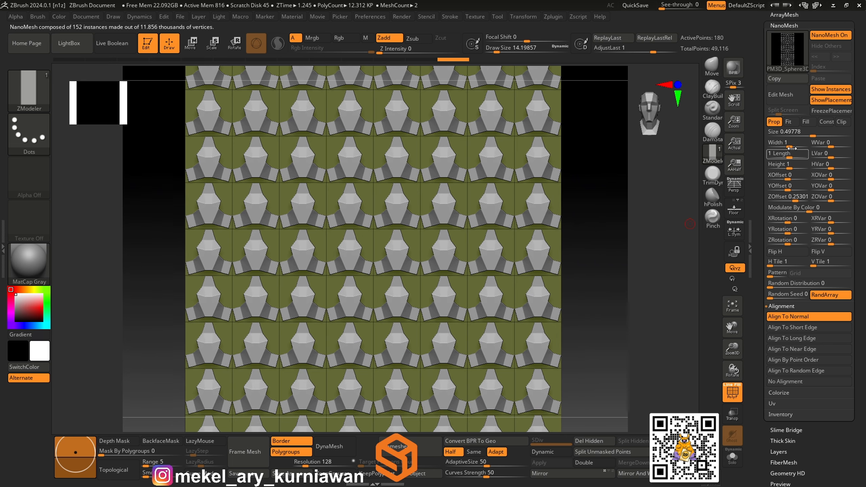
Set the NanoMesh size to about 0.57 and its width to about 1.12, and turn off the polyframe lines.
{"action": "left_click_drag", "start_coordinate": [811, 136], "coordinate": [790, 146]}
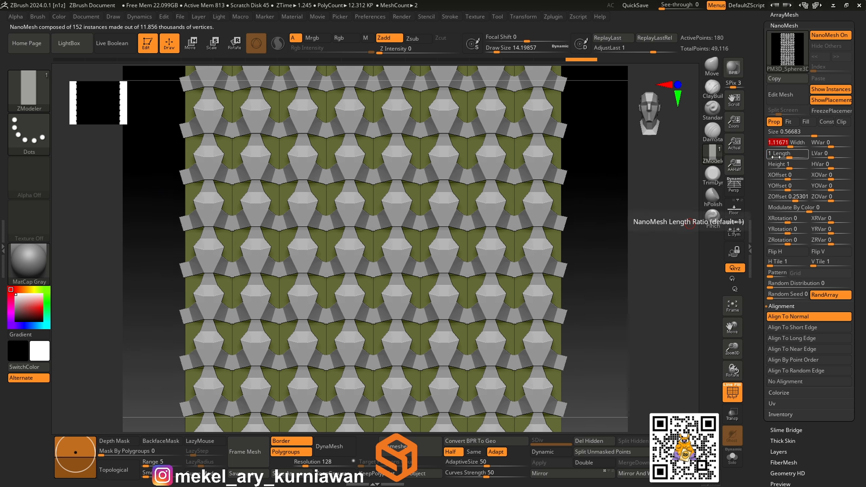
{"action": "left_click_drag", "start_coordinate": [603, 192], "coordinate": [589, 293], "text": "alt"}
{"action": "key", "text": "space"}
{"action": "key", "text": "shift+f"}
{"action": "left_click_drag", "start_coordinate": [599, 329], "coordinate": [521, 314]}
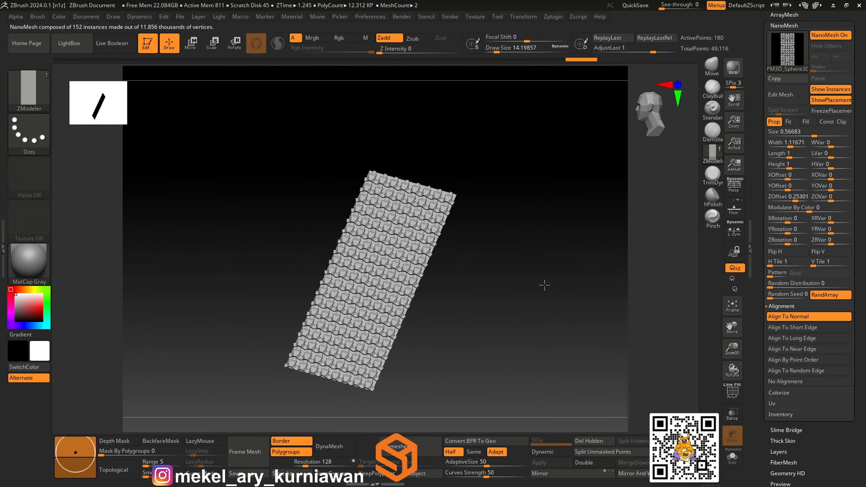
{"action": "left_click_drag", "start_coordinate": [545, 285], "coordinate": [590, 310]}
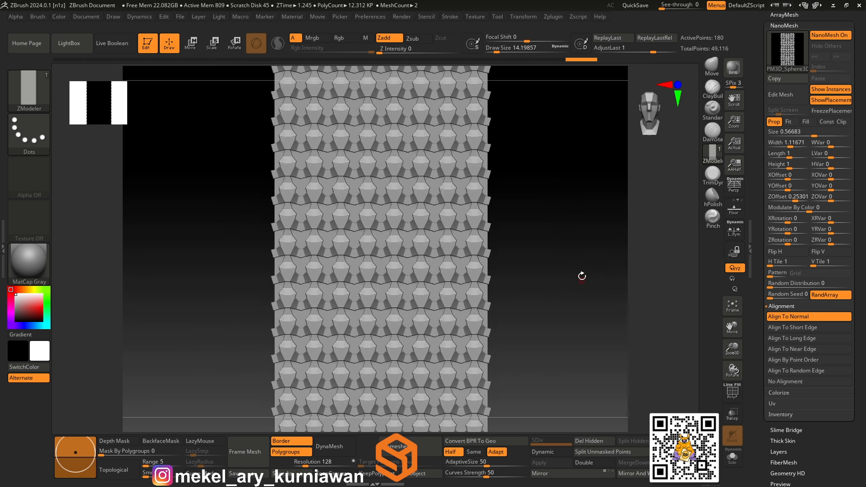
Try flattening the NanoMesh instances with heights of about 0.46 and 0.01, and reset the height to 1.
{"action": "left_click_drag", "start_coordinate": [581, 276], "coordinate": [576, 255], "text": "alt"}
{"action": "left_click_drag", "start_coordinate": [585, 220], "coordinate": [484, 250], "text": "alt"}
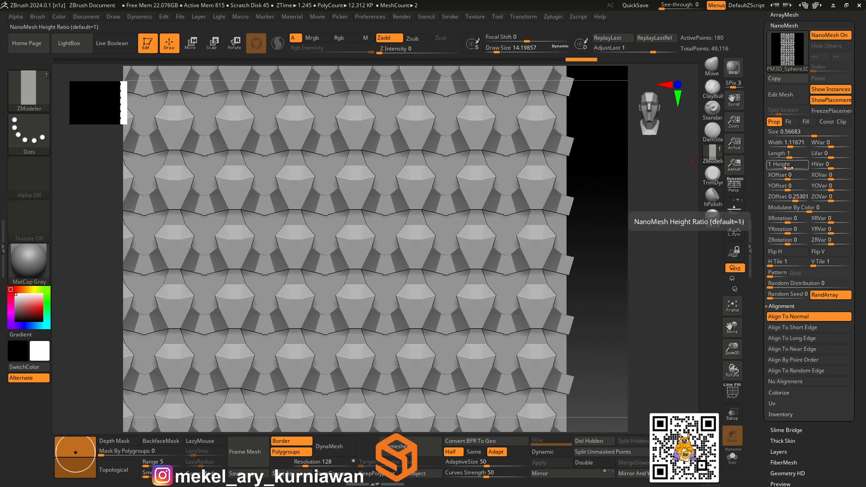
{"action": "left_click_drag", "start_coordinate": [788, 168], "coordinate": [784, 168]}
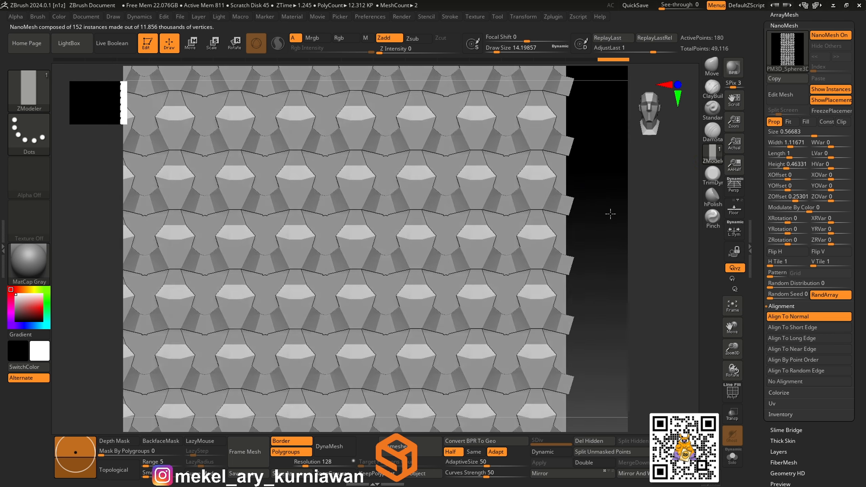
{"action": "left_click_drag", "start_coordinate": [609, 212], "coordinate": [646, 211]}
{"action": "left_click_drag", "start_coordinate": [790, 169], "coordinate": [786, 169]}
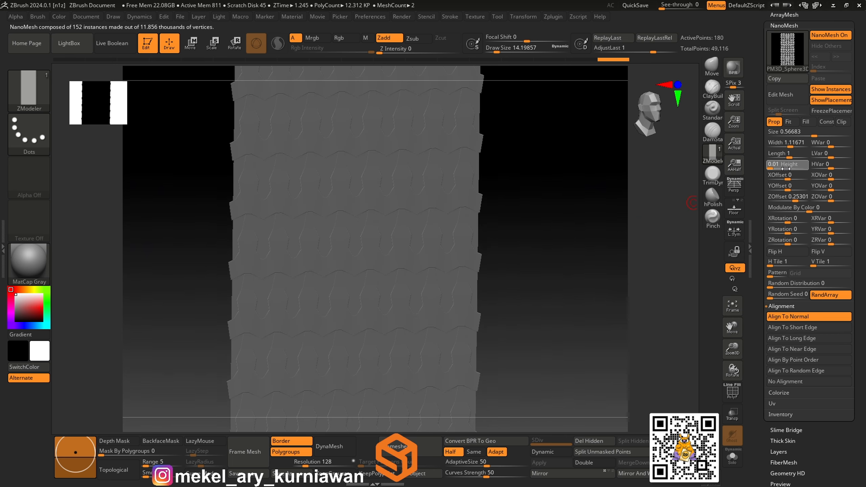
{"action": "left_click", "coordinate": [786, 169]}
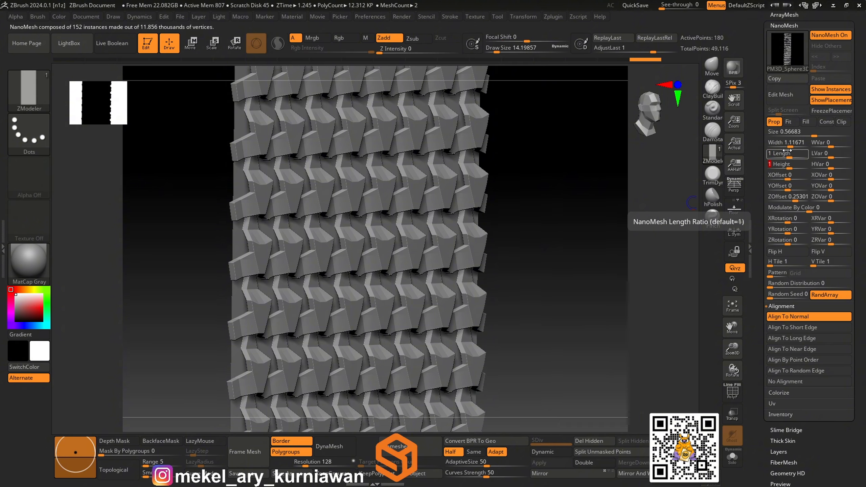
Set the NanoMesh length to about 1.12 and turn on Clip to trim the instances at the plane's border.
{"action": "left_click_drag", "start_coordinate": [789, 155], "coordinate": [790, 155]}
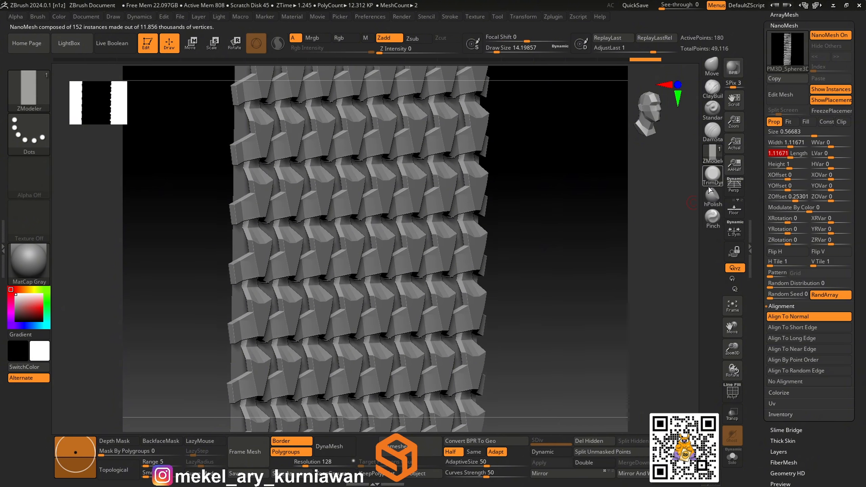
{"action": "left_click_drag", "start_coordinate": [588, 234], "coordinate": [609, 216], "text": "shift"}
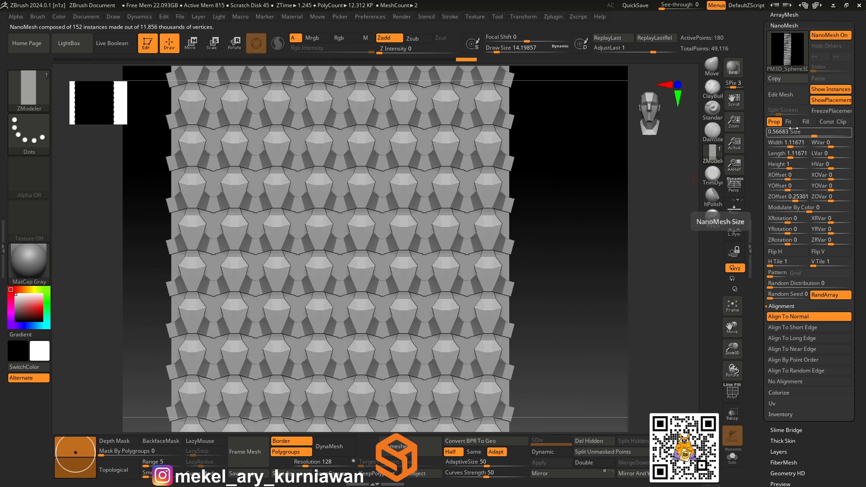
{"action": "left_click", "coordinate": [843, 122]}
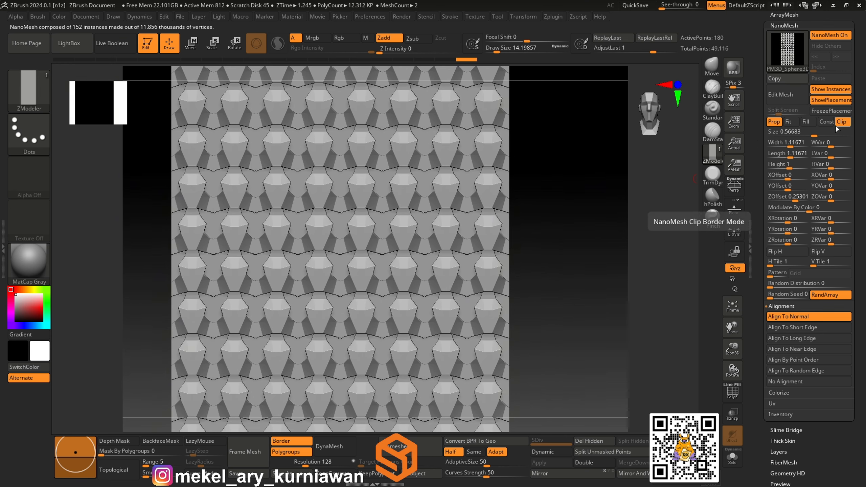
{"action": "left_click_drag", "start_coordinate": [559, 222], "coordinate": [566, 207], "text": "shift"}
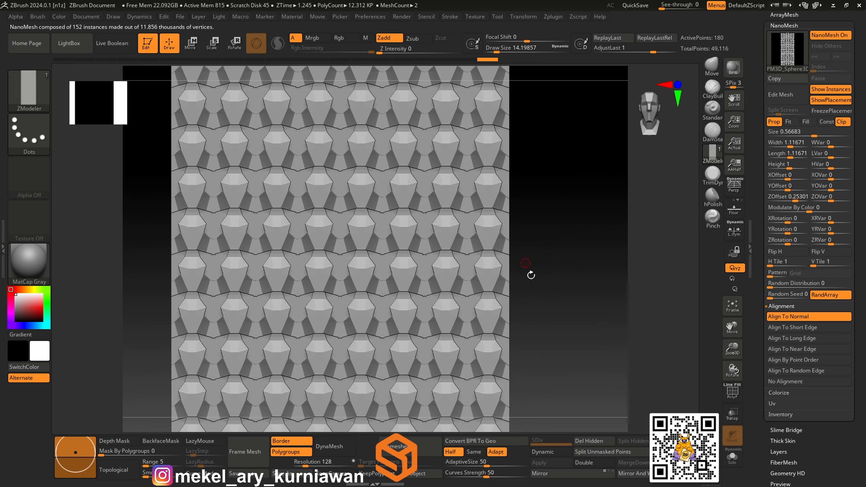
Toggle the NanoMesh Clip mode off and on again to compare the plane's border with and without trimming.
{"action": "left_click_drag", "start_coordinate": [529, 275], "coordinate": [583, 193], "text": "alt"}
{"action": "left_click_drag", "start_coordinate": [564, 289], "coordinate": [558, 206], "text": "alt"}
{"action": "left_click_drag", "start_coordinate": [484, 318], "coordinate": [634, 215]}
{"action": "left_click", "coordinate": [840, 122]}
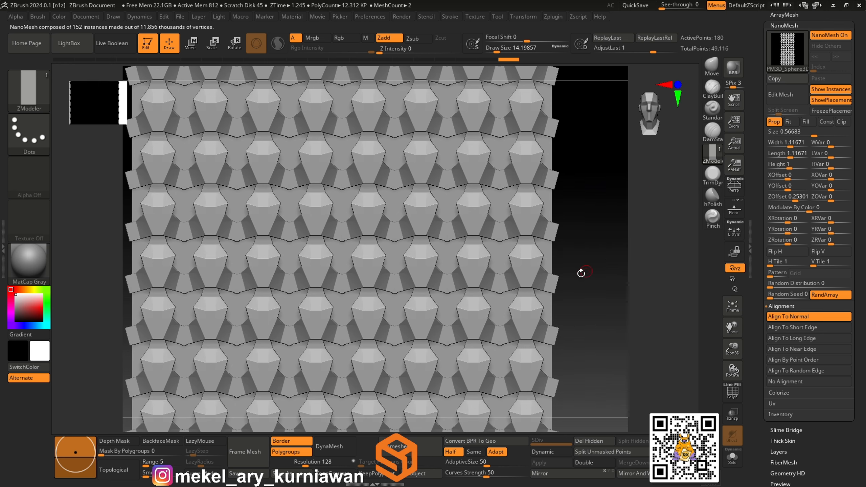
{"action": "mouse_move", "coordinate": [580, 271]}
{"action": "left_mouse_down"}
{"action": "mouse_move", "coordinate": [572, 271]}
{"action": "mouse_move", "coordinate": [586, 271]}
{"action": "left_mouse_up"}
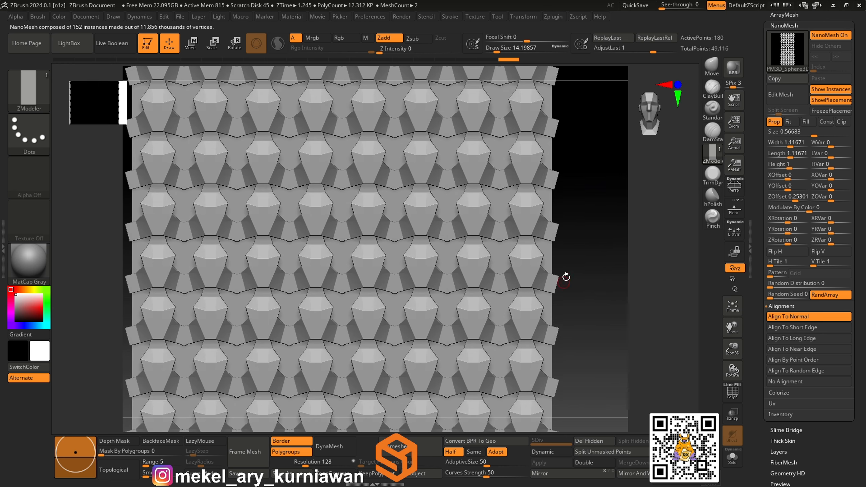
{"action": "left_click", "coordinate": [841, 122]}
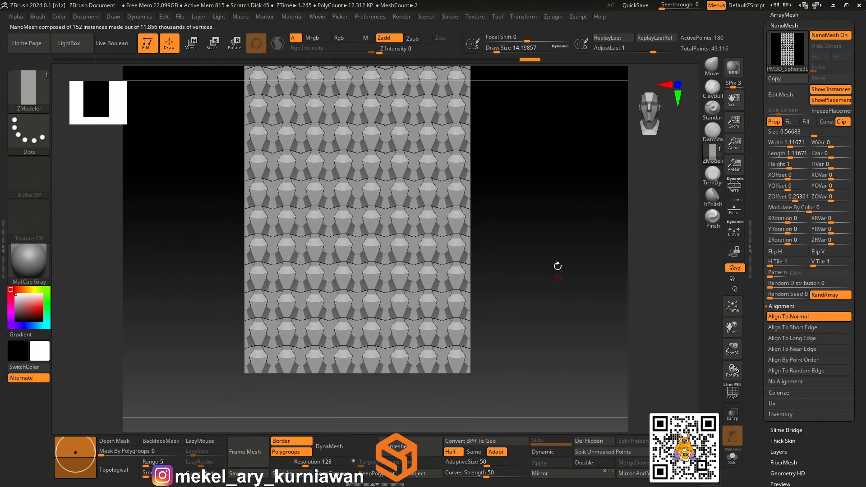
{"action": "mouse_move", "coordinate": [558, 266]}
{"action": "left_mouse_down"}
{"action": "mouse_move", "coordinate": [566, 276]}
{"action": "mouse_move", "coordinate": [499, 272]}
{"action": "mouse_move", "coordinate": [579, 253]}
{"action": "mouse_move", "coordinate": [542, 244]}
{"action": "mouse_move", "coordinate": [569, 257]}
{"action": "mouse_move", "coordinate": [555, 266]}
{"action": "left_mouse_up"}
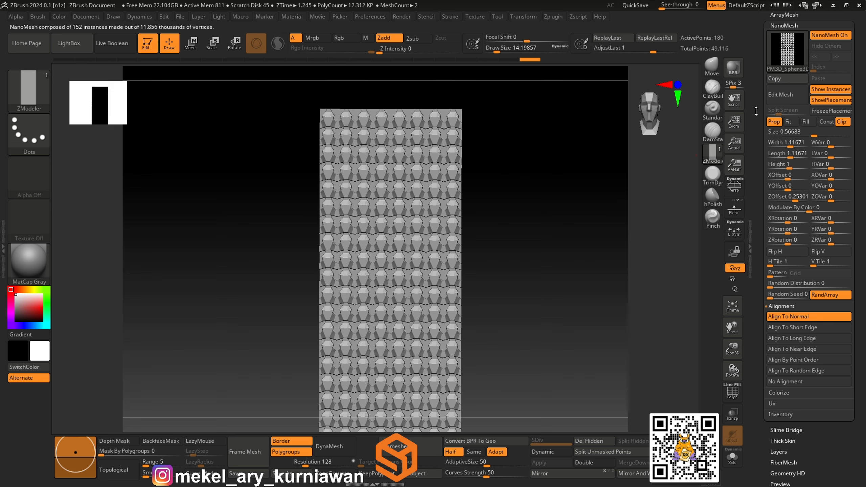
Convert the plane's NanoMesh instances to real geometry with Convert BPR To Geo.
{"action": "left_click_drag", "start_coordinate": [753, 113], "coordinate": [757, 157]}
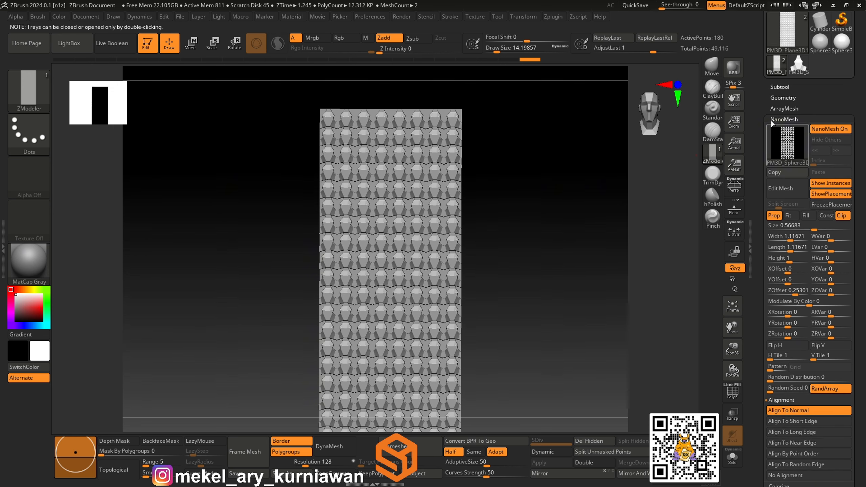
{"action": "left_click", "coordinate": [782, 97]}
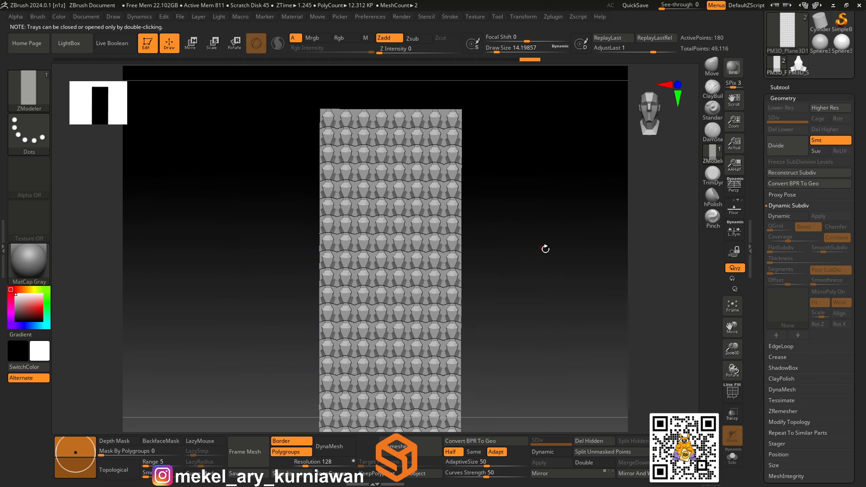
{"action": "left_click_drag", "start_coordinate": [552, 266], "coordinate": [562, 263]}
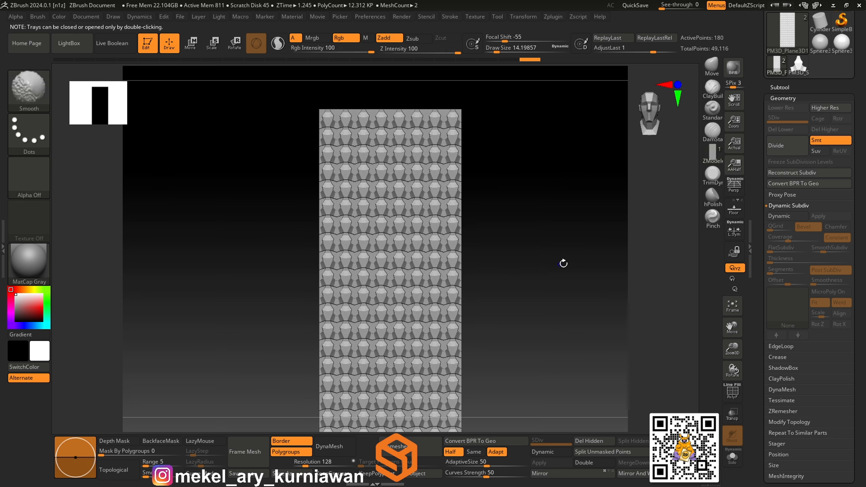
{"action": "left_click", "coordinate": [788, 185]}
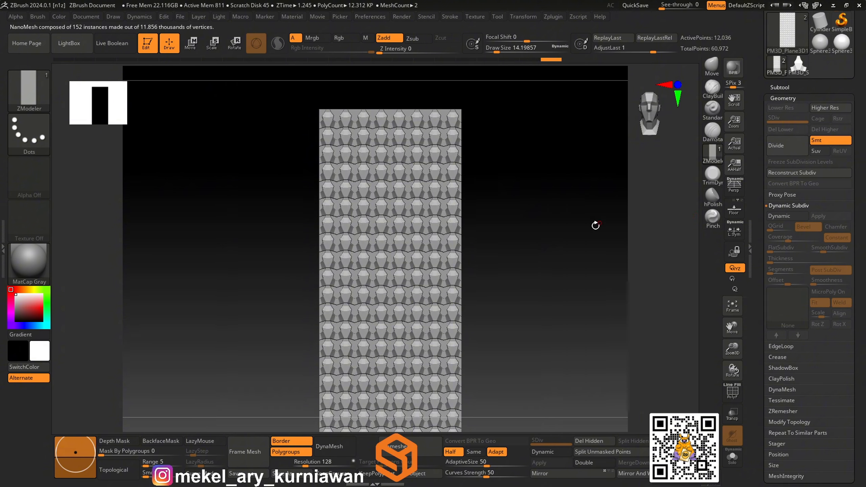
Turn on the converted mesh's polyframe lines to inspect its polygroups, and set the draw size to about 37.
{"action": "key", "text": "space"}
{"action": "left_click", "coordinate": [573, 385]}
{"action": "left_click_drag", "start_coordinate": [555, 302], "coordinate": [574, 363], "text": "alt"}
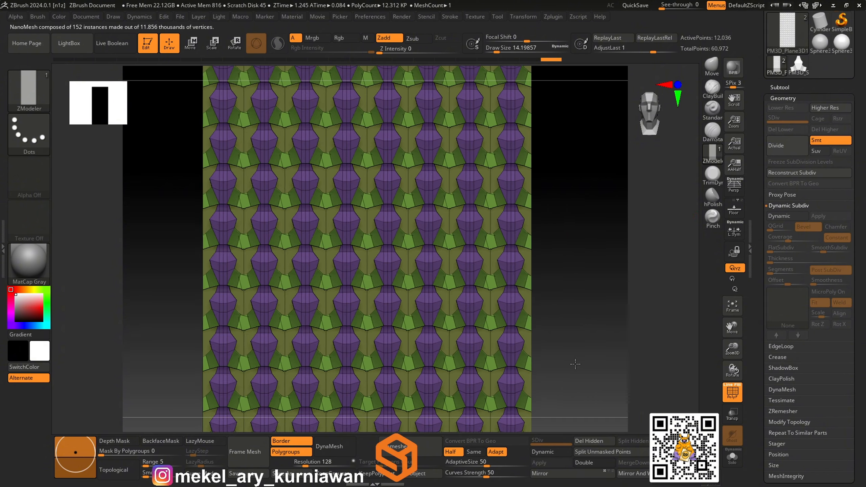
{"action": "left_click_drag", "start_coordinate": [592, 292], "coordinate": [598, 317], "text": "alt"}
{"action": "mouse_move", "coordinate": [616, 297]}
{"action": "right_mouse_down"}
{"action": "mouse_move", "coordinate": [605, 296]}
{"action": "mouse_move", "coordinate": [614, 291]}
{"action": "mouse_move", "coordinate": [579, 208]}
{"action": "right_mouse_up"}
{"action": "right_click_drag", "start_coordinate": [579, 208], "coordinate": [551, 204], "text": "alt"}
{"action": "key", "text": "s"}
{"action": "left_click_drag", "start_coordinate": [548, 220], "coordinate": [562, 222]}
{"action": "right_click_drag", "start_coordinate": [561, 221], "coordinate": [531, 218], "text": "ctrl"}
{"action": "right_click_drag", "start_coordinate": [531, 218], "coordinate": [558, 248], "text": "alt"}
{"action": "key", "text": "s"}
{"action": "left_click_drag", "start_coordinate": [560, 247], "coordinate": [554, 244]}
{"action": "mouse_move", "coordinate": [555, 243]}
{"action": "right_mouse_down"}
{"action": "mouse_move", "coordinate": [547, 248]}
{"action": "mouse_move", "coordinate": [561, 235]}
{"action": "right_mouse_up"}
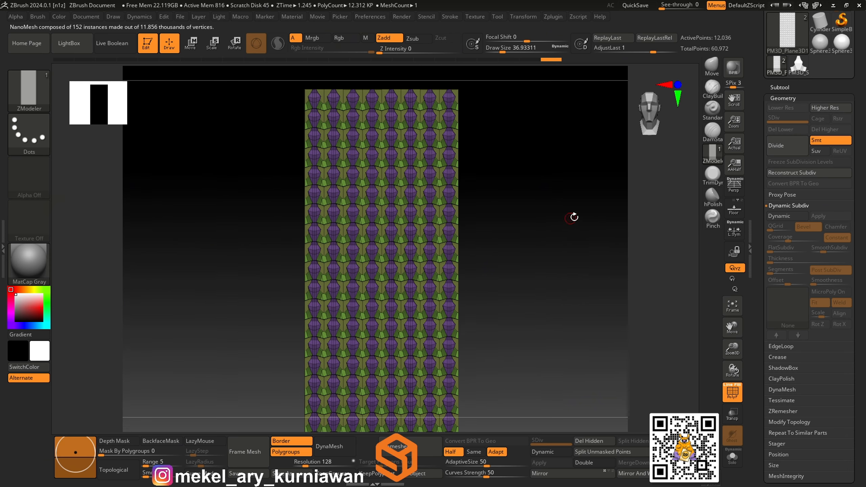
Switch the selection brush to SelectRect and isolate the green polygroup of the converted mesh.
{"action": "left_click", "coordinate": [780, 116]}
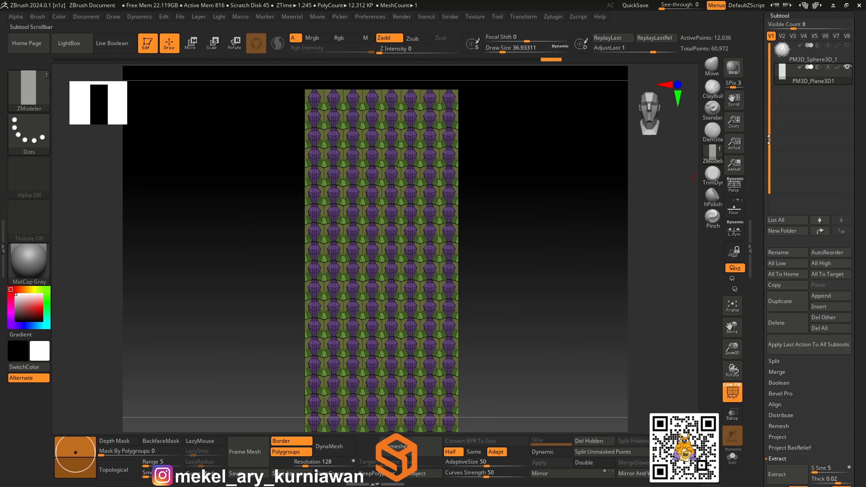
{"action": "left_click_drag", "start_coordinate": [534, 209], "coordinate": [574, 284], "text": "alt"}
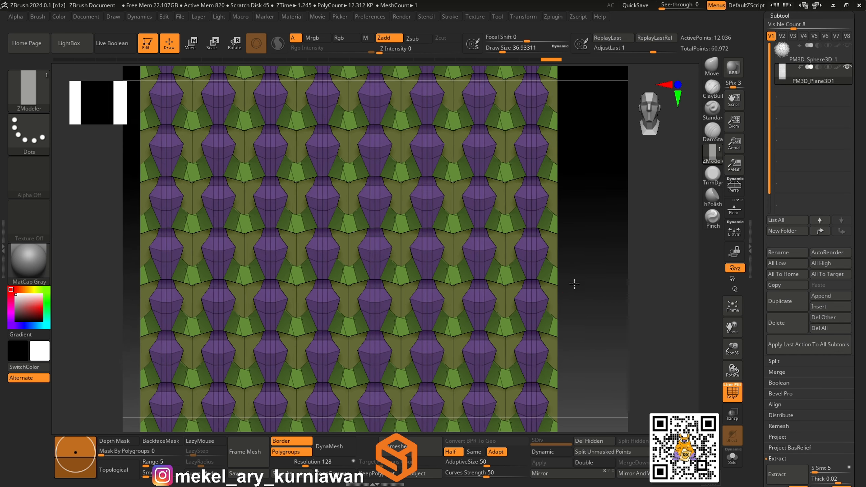
{"action": "key", "text": "ctrl+shift"}
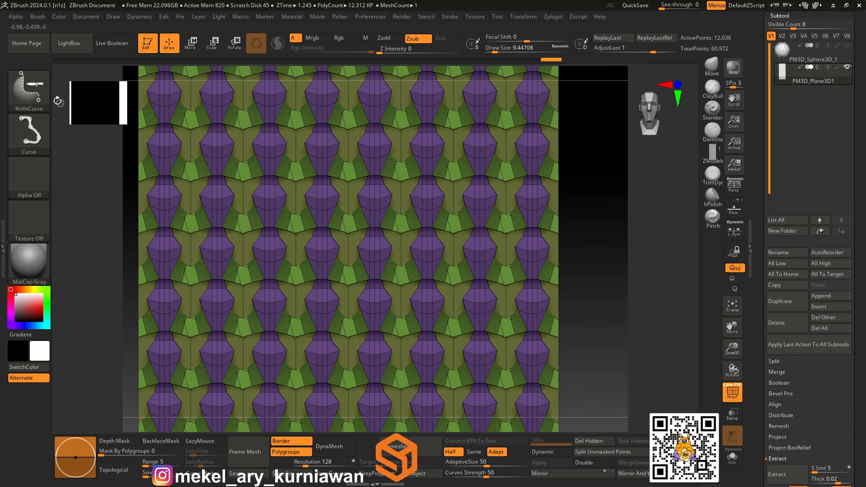
{"action": "left_click", "coordinate": [29, 88]}
{"action": "left_click", "coordinate": [166, 99]}
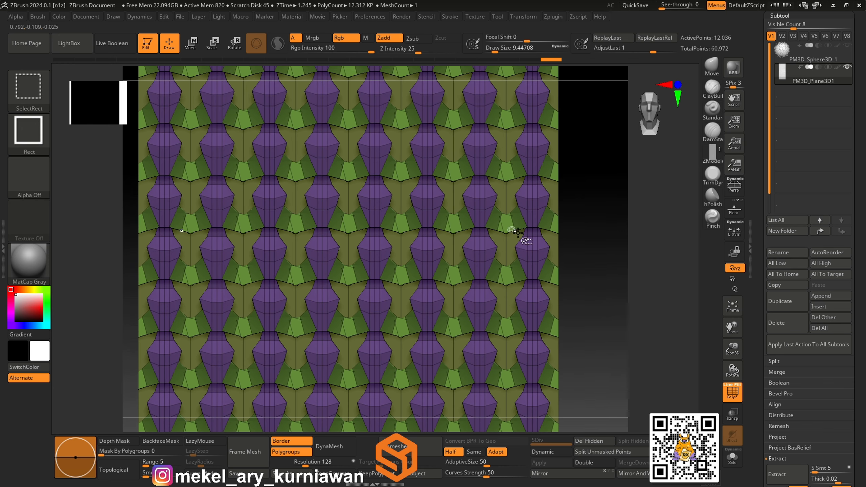
{"action": "left_click", "coordinate": [505, 244], "text": "ctrl+shift"}
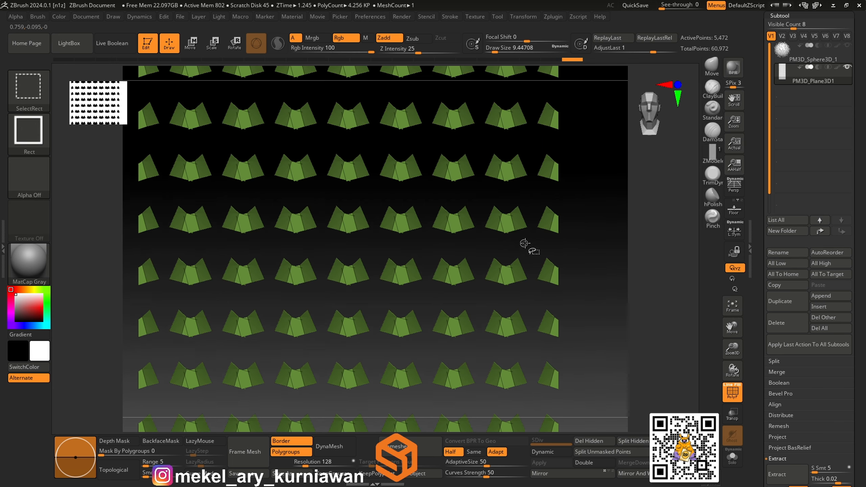
Show all polygroups of the converted mesh again, bringing the whole patterned plane back into view.
{"action": "left_click", "coordinate": [595, 220], "text": "ctrl+shift"}
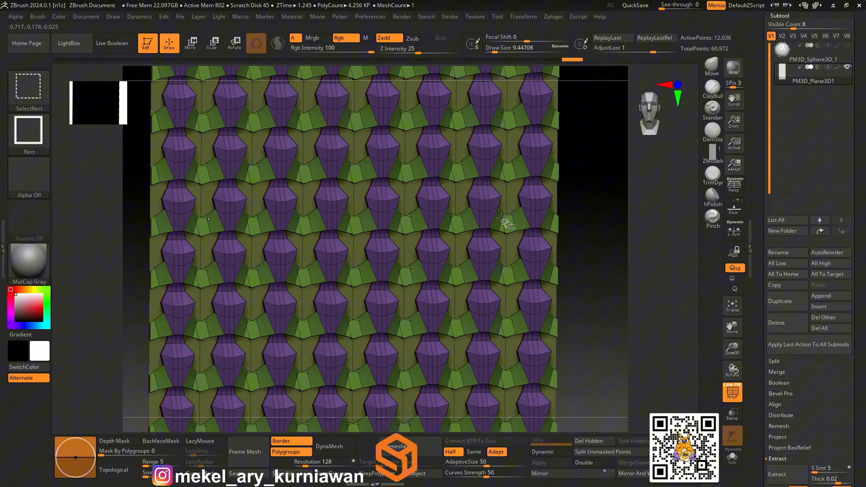
{"action": "left_click", "coordinate": [459, 193], "text": "ctrl+shift"}
{"action": "left_click", "coordinate": [458, 192], "text": "ctrl+shift"}
{"action": "left_click_drag", "start_coordinate": [579, 188], "coordinate": [588, 188], "text": "shift"}
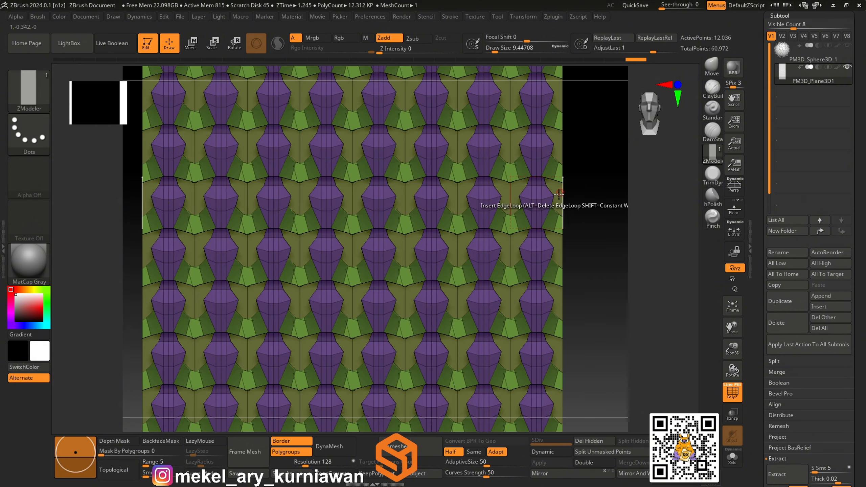
{"action": "left_click_drag", "start_coordinate": [601, 235], "coordinate": [536, 188], "text": "alt"}
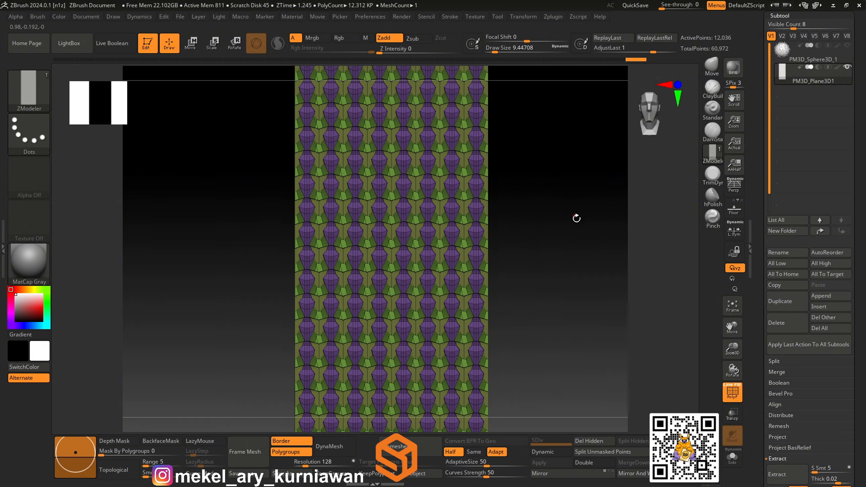
{"action": "left_click_drag", "start_coordinate": [576, 217], "coordinate": [574, 223], "text": "shift"}
Separate the patterned plane into subtools with Split To Similar Parts and accept the non-undoable operation.
{"action": "scroll", "coordinate": [758, 166], "scroll_direction": "down", "scroll_amount": 1}
{"action": "scroll", "coordinate": [759, 321], "scroll_direction": "down", "scroll_amount": 3}
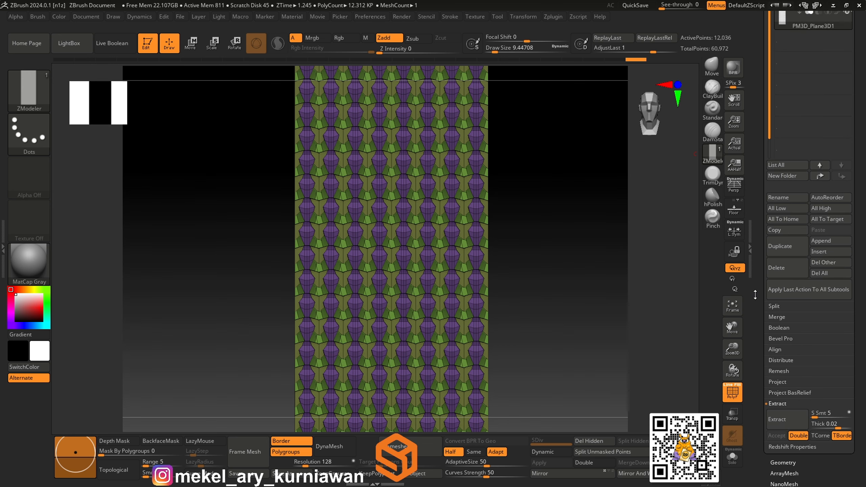
{"action": "scroll", "coordinate": [762, 322], "scroll_direction": "down", "scroll_amount": 3}
{"action": "left_click", "coordinate": [774, 264]}
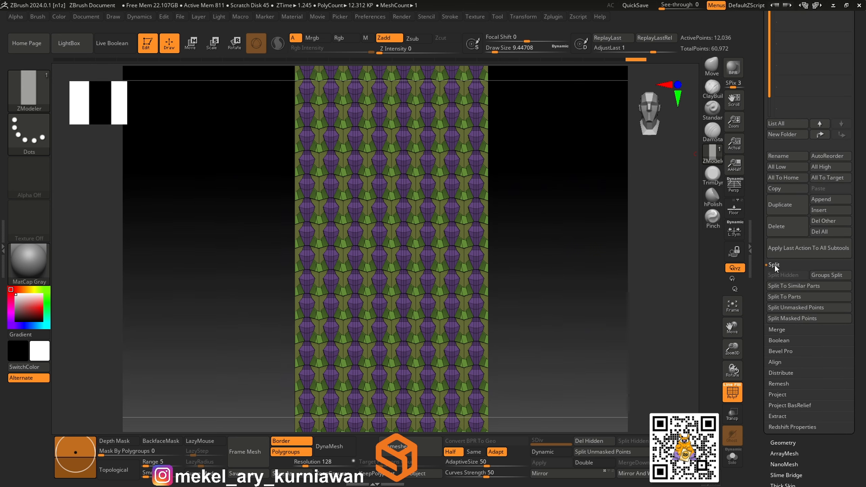
{"action": "left_click", "coordinate": [788, 285]}
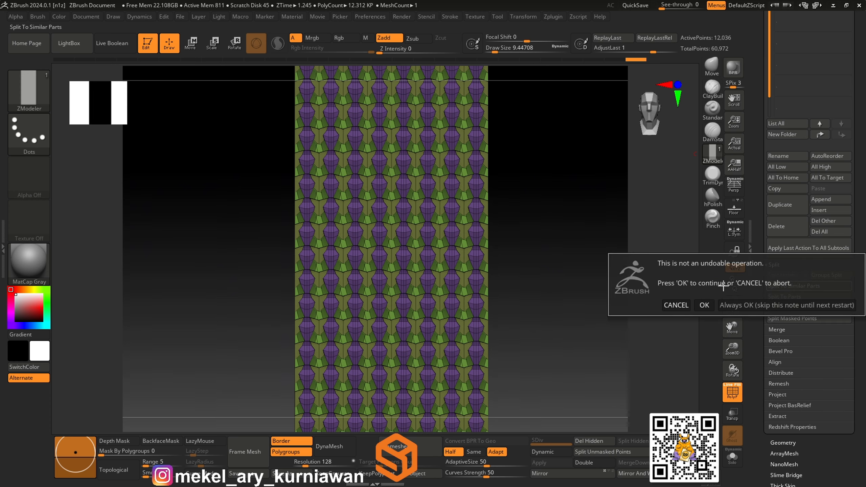
{"action": "left_click", "coordinate": [707, 305]}
{"action": "left_click_drag", "start_coordinate": [576, 259], "coordinate": [639, 205]}
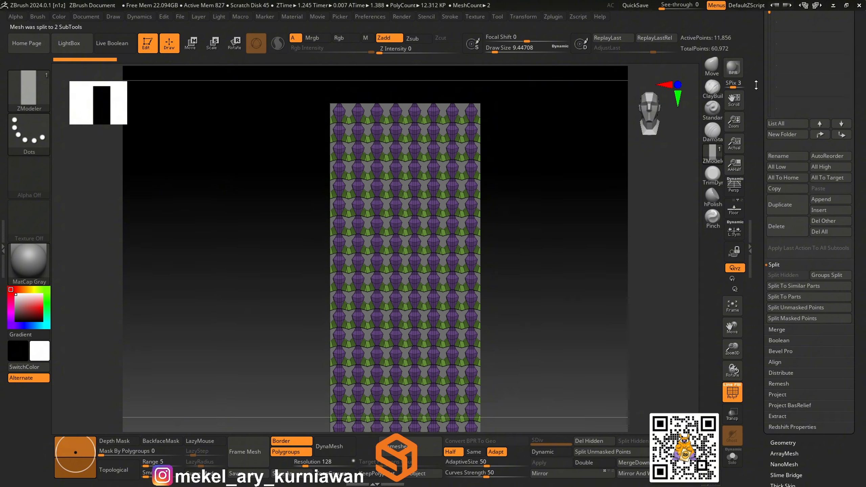
Select the pattern subtool PM3D_Plane3D2, hide the base plane PM3D_Plane3D1 and turn off polyframe to inspect the separated pieces.
{"action": "left_click_drag", "start_coordinate": [756, 84], "coordinate": [755, 239]}
{"action": "left_click", "coordinate": [813, 156]}
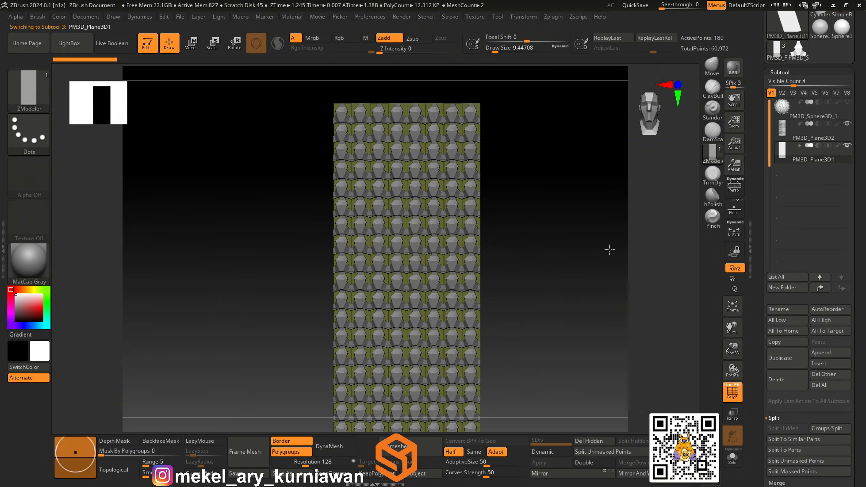
{"action": "left_click", "coordinate": [807, 138]}
{"action": "left_click", "coordinate": [847, 145]}
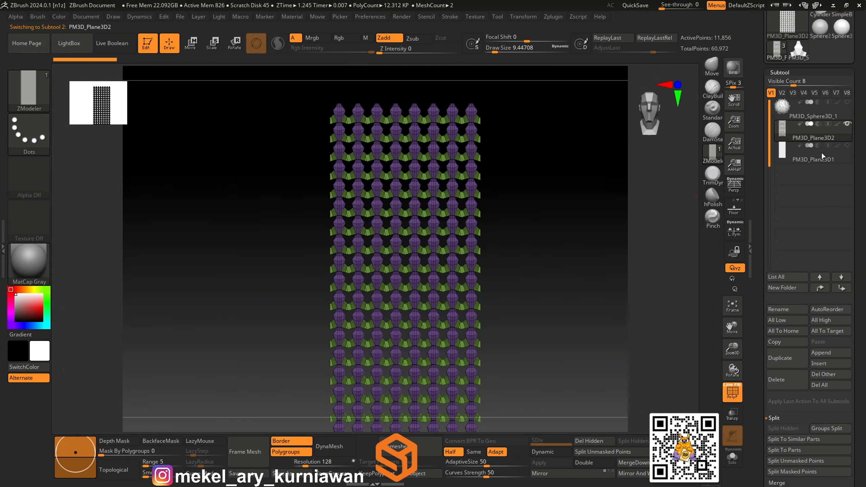
{"action": "right_click_drag", "start_coordinate": [626, 217], "coordinate": [586, 319], "text": "ctrl"}
{"action": "right_click", "coordinate": [587, 327]}
{"action": "left_click", "coordinate": [616, 407]}
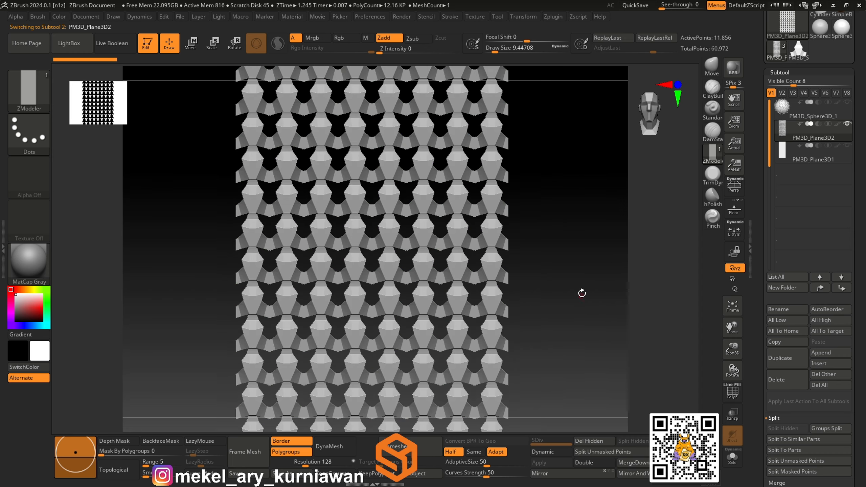
{"action": "left_click_drag", "start_coordinate": [581, 293], "coordinate": [628, 243]}
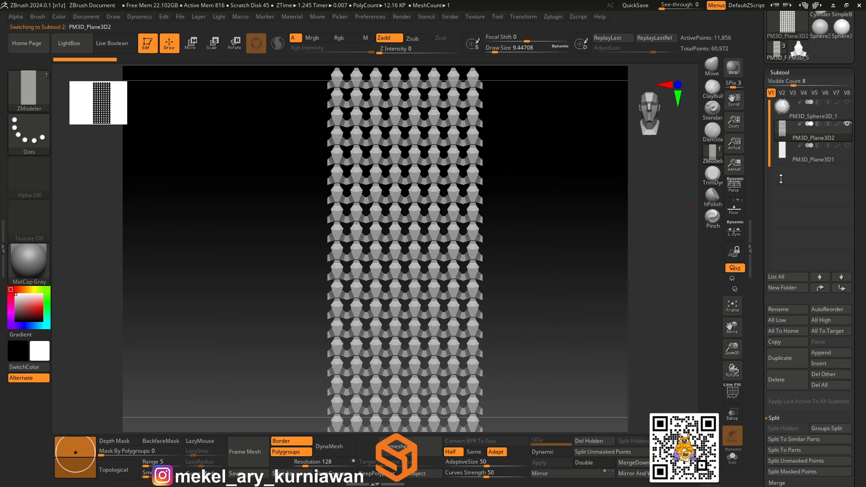
Show the base plane PM3D_Plane3D1 again, make it the active subtool and turn its polyframe display on.
{"action": "left_click", "coordinate": [847, 145]}
{"action": "left_click_drag", "start_coordinate": [579, 259], "coordinate": [598, 247]}
{"action": "left_click", "coordinate": [813, 158]}
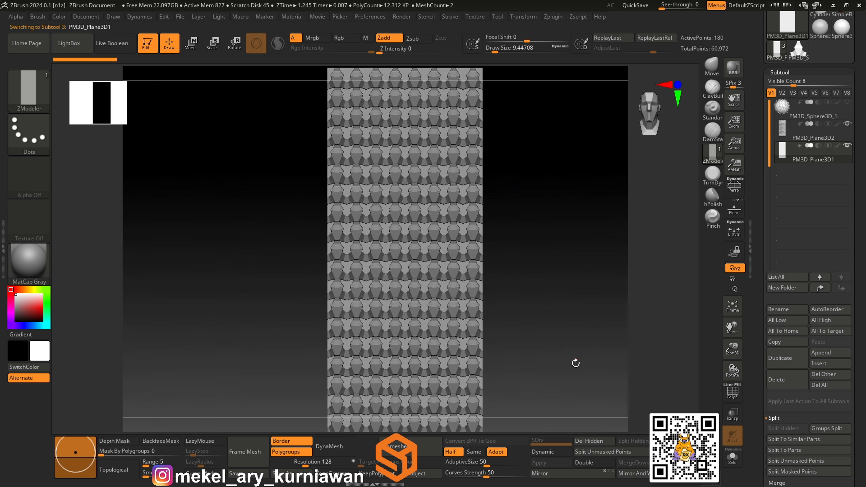
{"action": "right_click", "coordinate": [575, 363]}
{"action": "key", "text": "shift+f"}
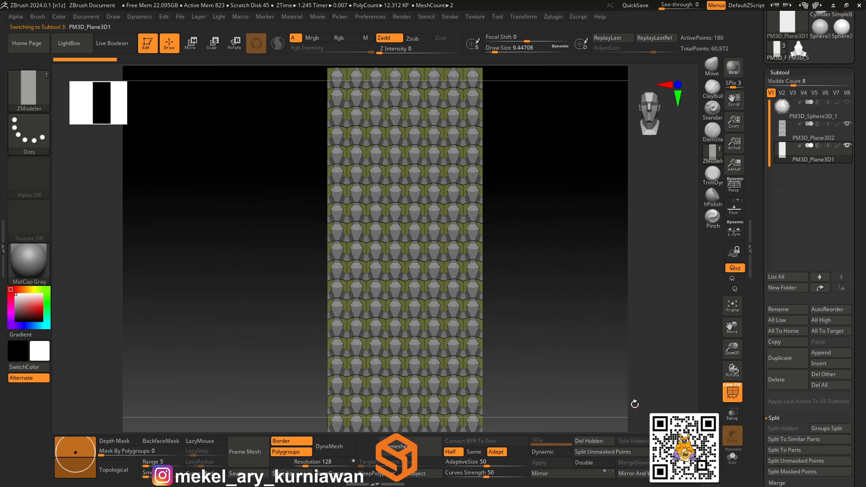
{"action": "right_click_drag", "start_coordinate": [569, 340], "coordinate": [559, 311], "text": "ctrl"}
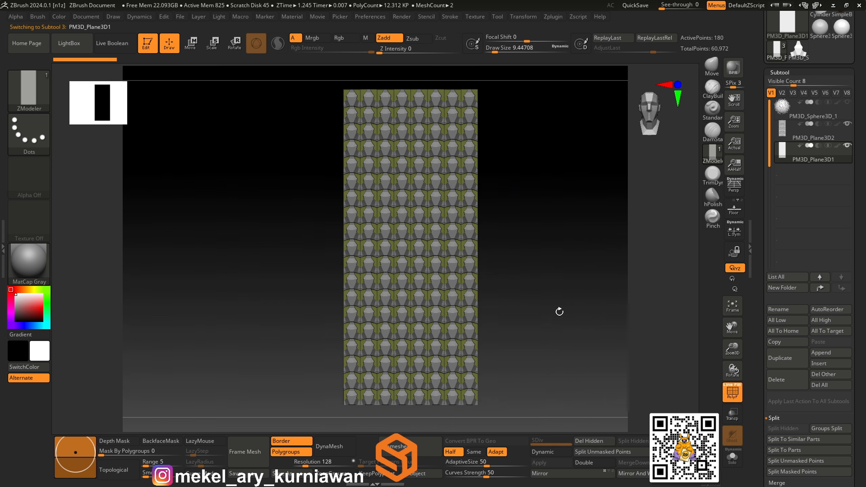
Choose the CurveTube brush and set the draw size to about 51.
{"action": "left_click", "coordinate": [33, 96]}
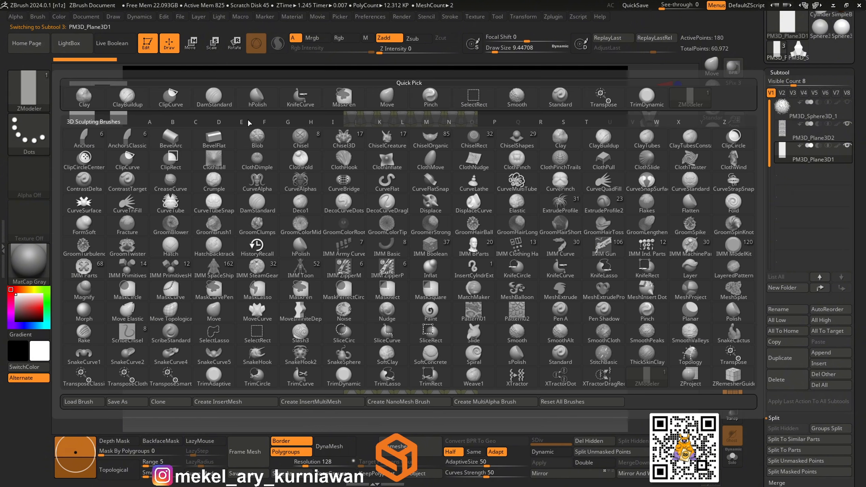
{"action": "left_click", "coordinate": [172, 206]}
{"action": "right_click_drag", "start_coordinate": [518, 206], "coordinate": [545, 231], "text": "ctrl"}
{"action": "key", "text": "s"}
{"action": "left_click_drag", "start_coordinate": [545, 231], "coordinate": [556, 228]}
{"action": "mouse_move", "coordinate": [556, 229]}
{"action": "right_mouse_down", "text": "ctrl"}
{"action": "mouse_move", "coordinate": [544, 214]}
{"action": "mouse_move", "coordinate": [483, 216]}
{"action": "right_mouse_up", "text": "ctrl"}
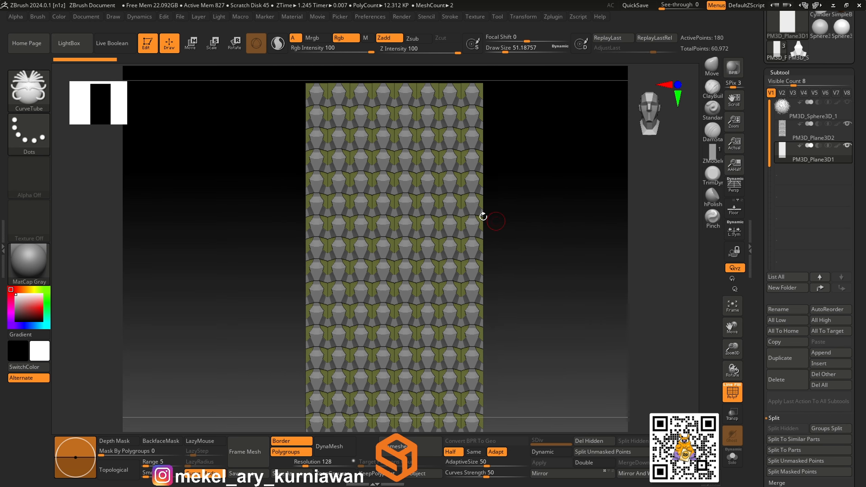
Create a curve around the plane's outer edge with Frame Mesh, keeping only Border enabled and disabling Polygroups and Creased edges.
{"action": "left_click", "coordinate": [450, 17]}
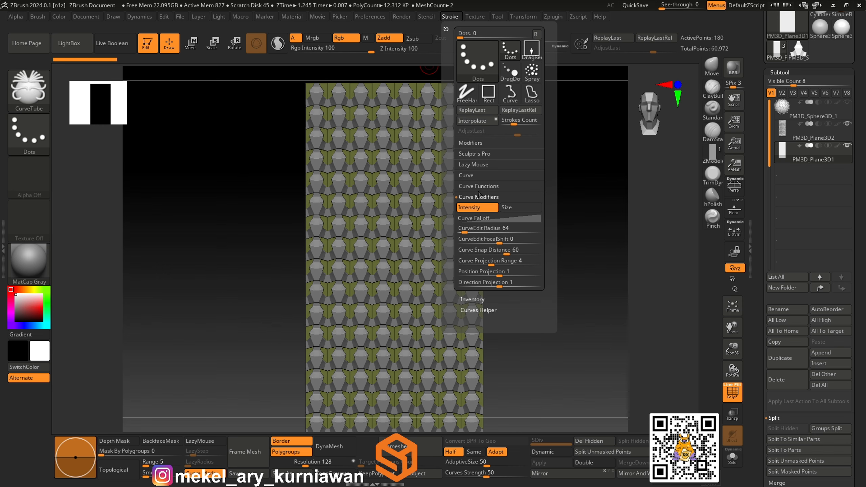
{"action": "left_click", "coordinate": [468, 175]}
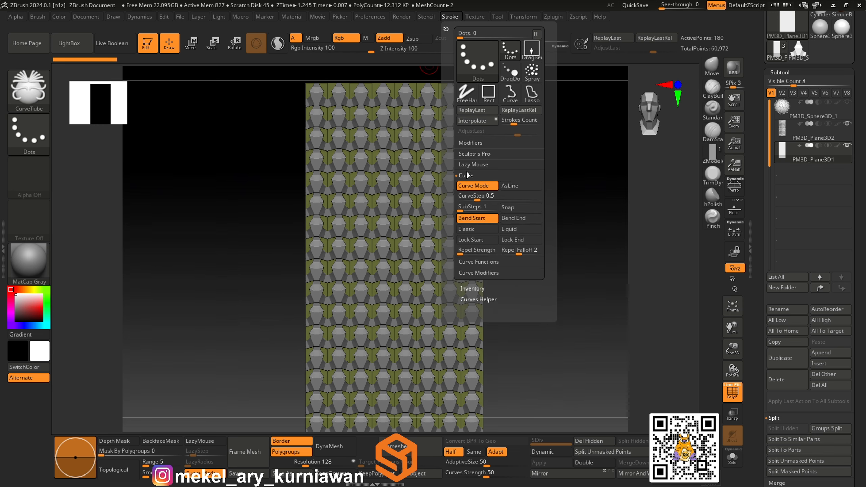
{"action": "left_click", "coordinate": [467, 175]}
{"action": "left_click_drag", "start_coordinate": [542, 195], "coordinate": [513, 169]}
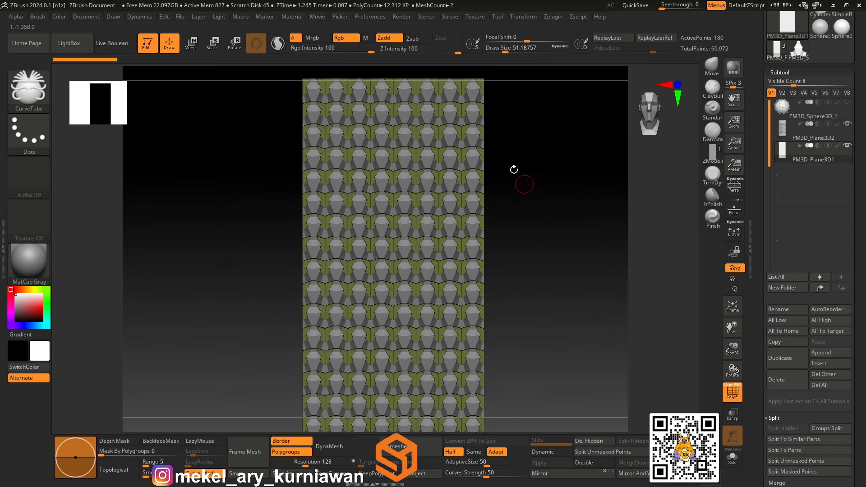
{"action": "left_click", "coordinate": [449, 16]}
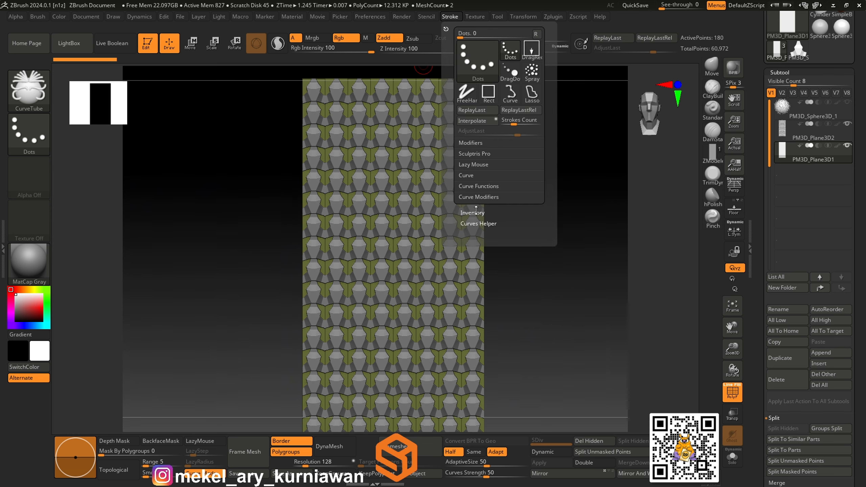
{"action": "left_click", "coordinate": [478, 187]}
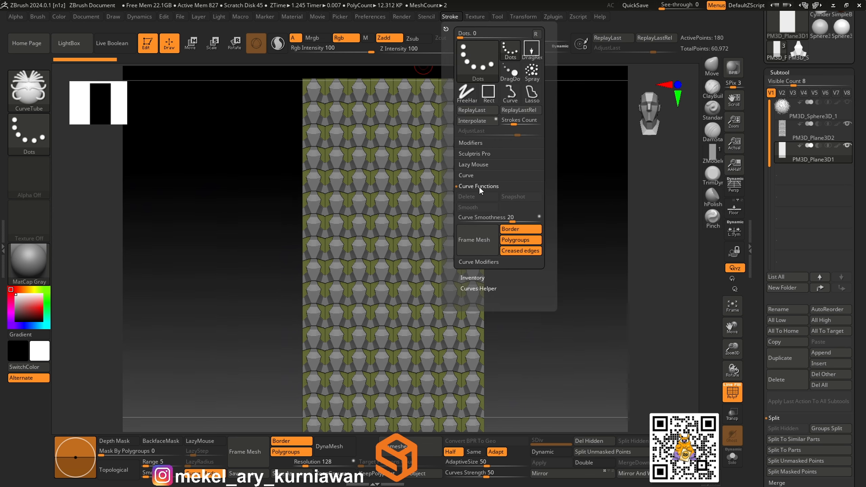
{"action": "left_click", "coordinate": [515, 239]}
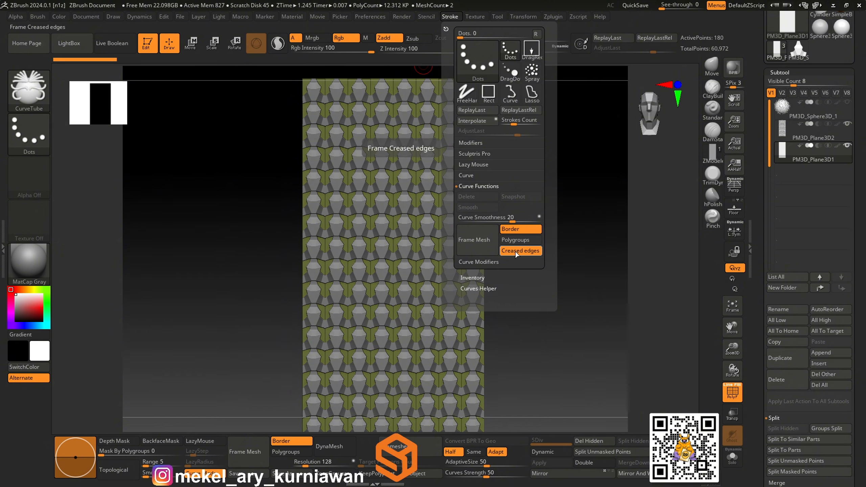
{"action": "left_click", "coordinate": [516, 251]}
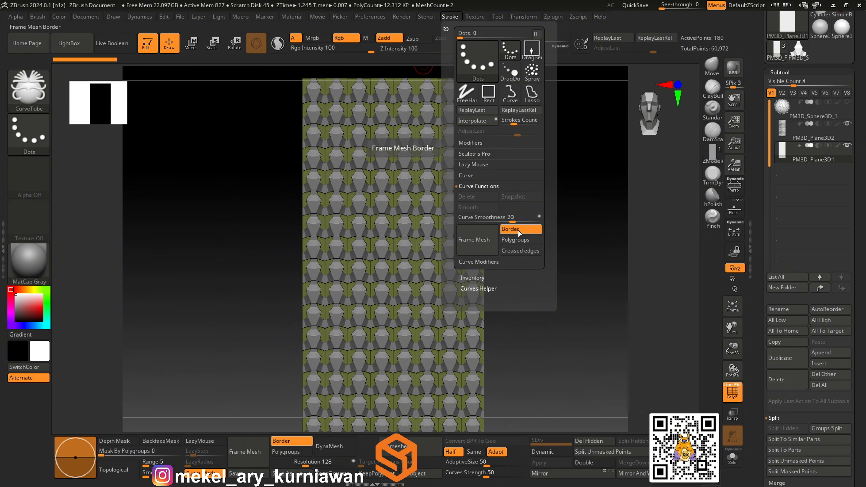
{"action": "left_click", "coordinate": [480, 243]}
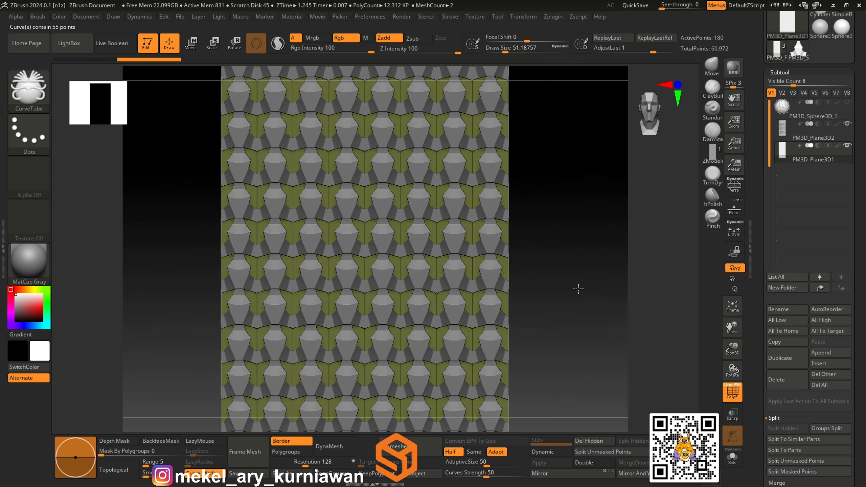
Generate a tube along the plane's border curve, adjusting its thickness until the draw size is about 37.
{"action": "mouse_move", "coordinate": [604, 294]}
{"action": "left_mouse_down"}
{"action": "mouse_move", "coordinate": [552, 268]}
{"action": "mouse_move", "coordinate": [557, 259]}
{"action": "left_mouse_up"}
{"action": "key", "text": "s"}
{"action": "mouse_move", "coordinate": [553, 133]}
{"action": "left_mouse_down"}
{"action": "mouse_move", "coordinate": [563, 149]}
{"action": "mouse_move", "coordinate": [551, 208]}
{"action": "mouse_move", "coordinate": [566, 232]}
{"action": "mouse_move", "coordinate": [557, 215]}
{"action": "mouse_move", "coordinate": [545, 218]}
{"action": "mouse_move", "coordinate": [539, 189]}
{"action": "mouse_move", "coordinate": [540, 218]}
{"action": "mouse_move", "coordinate": [548, 217]}
{"action": "mouse_move", "coordinate": [514, 209]}
{"action": "mouse_move", "coordinate": [551, 219]}
{"action": "mouse_move", "coordinate": [524, 205]}
{"action": "mouse_move", "coordinate": [532, 246]}
{"action": "left_mouse_up"}
{"action": "key", "text": "s"}
{"action": "key", "text": "s"}
{"action": "left_click", "coordinate": [476, 219]}
{"action": "key", "text": "s"}
{"action": "mouse_move", "coordinate": [532, 246]}
{"action": "left_mouse_down"}
{"action": "mouse_move", "coordinate": [512, 236]}
{"action": "mouse_move", "coordinate": [518, 217]}
{"action": "mouse_move", "coordinate": [500, 219]}
{"action": "mouse_move", "coordinate": [521, 226]}
{"action": "mouse_move", "coordinate": [529, 270]}
{"action": "mouse_move", "coordinate": [506, 252]}
{"action": "mouse_move", "coordinate": [496, 209]}
{"action": "mouse_move", "coordinate": [531, 249]}
{"action": "left_mouse_up"}
{"action": "left_click", "coordinate": [450, 248]}
{"action": "key", "text": "s"}
{"action": "key", "text": "s"}
{"action": "left_click", "coordinate": [472, 277]}
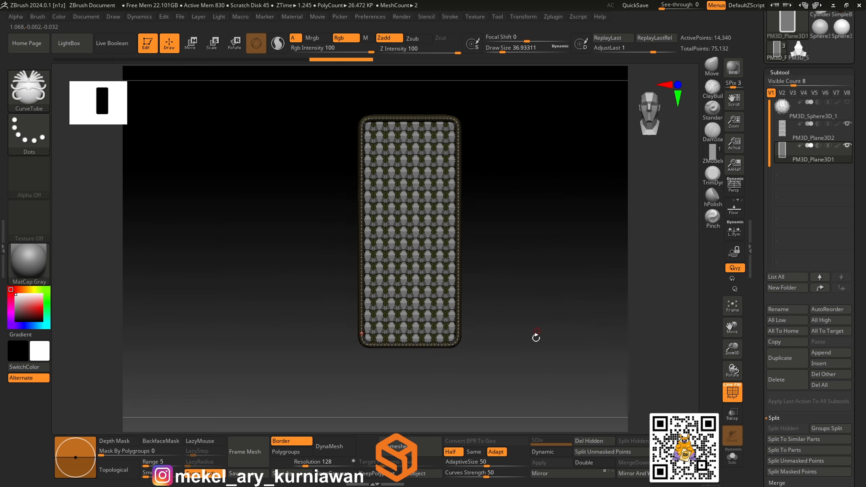
Turn off the polyframe display and clear the border curve from the finished tube frame.
{"action": "key", "text": "space"}
{"action": "left_click", "coordinate": [547, 413]}
{"action": "left_click_drag", "start_coordinate": [528, 294], "coordinate": [453, 281], "text": "alt"}
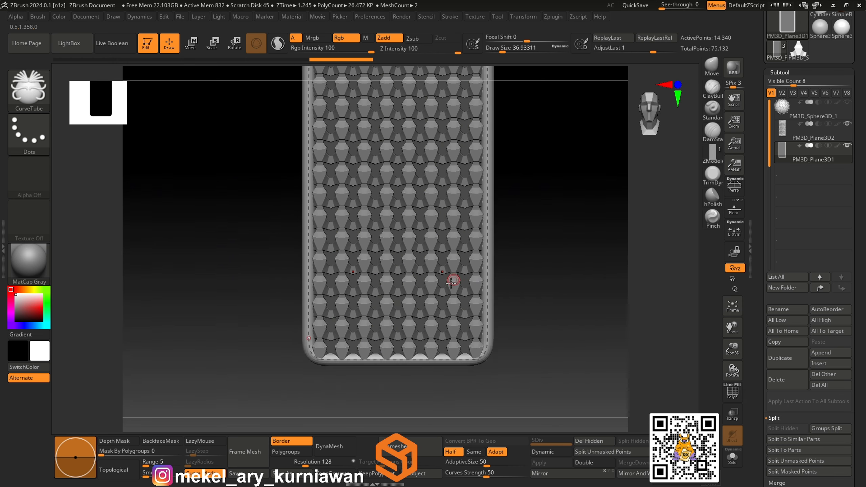
{"action": "left_click_drag", "start_coordinate": [560, 260], "coordinate": [567, 278], "text": "shift"}
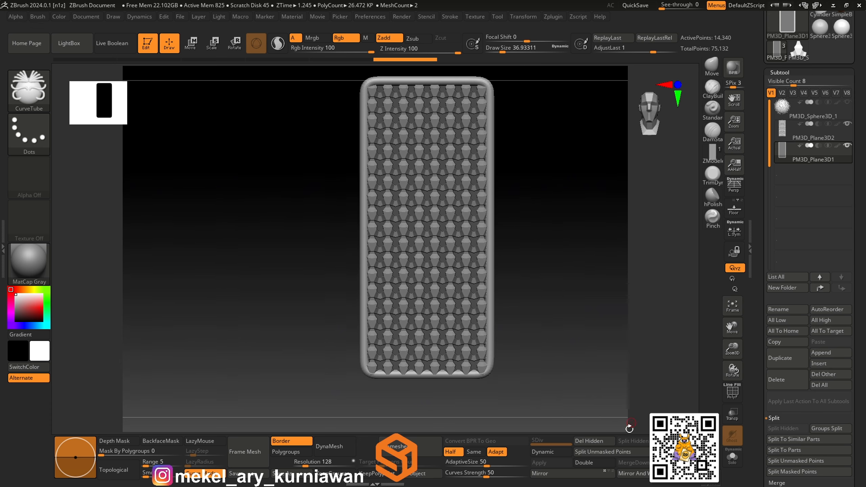
Separate the tube frame from the base plane into its own subtool with Split Unmasked Points.
{"action": "scroll", "coordinate": [756, 238], "scroll_direction": "up", "scroll_amount": 3}
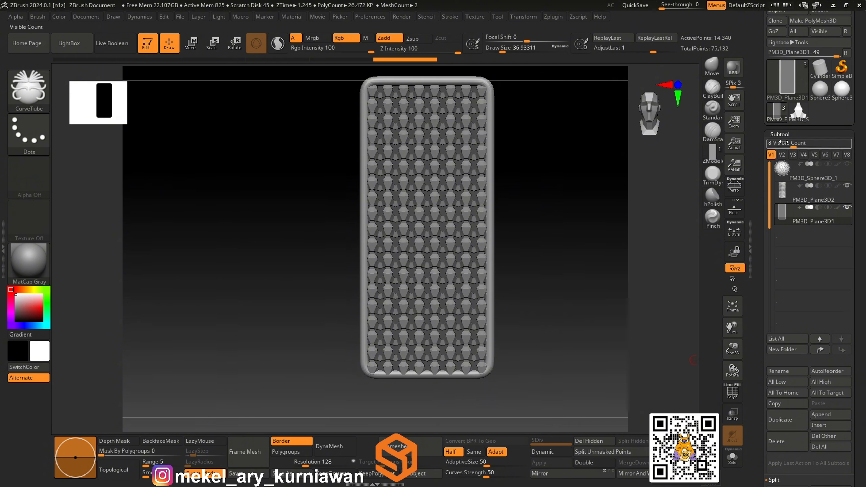
{"action": "scroll", "coordinate": [767, 238], "scroll_direction": "down", "scroll_amount": 10}
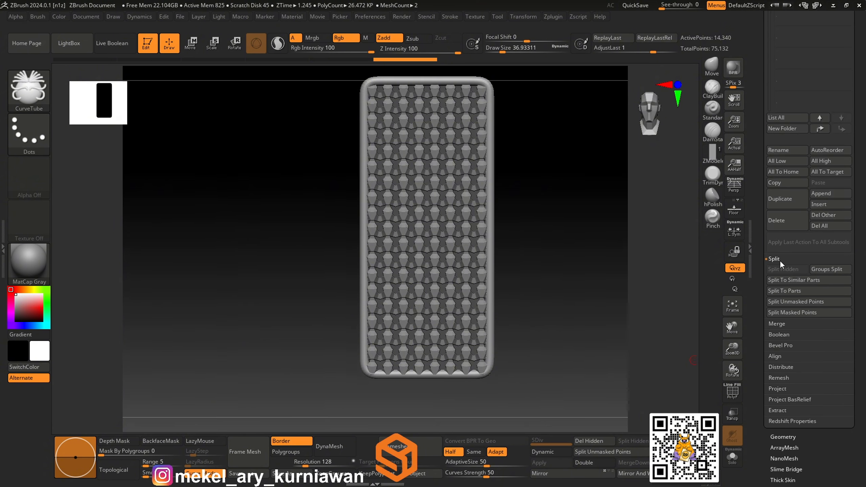
{"action": "left_click", "coordinate": [793, 301]}
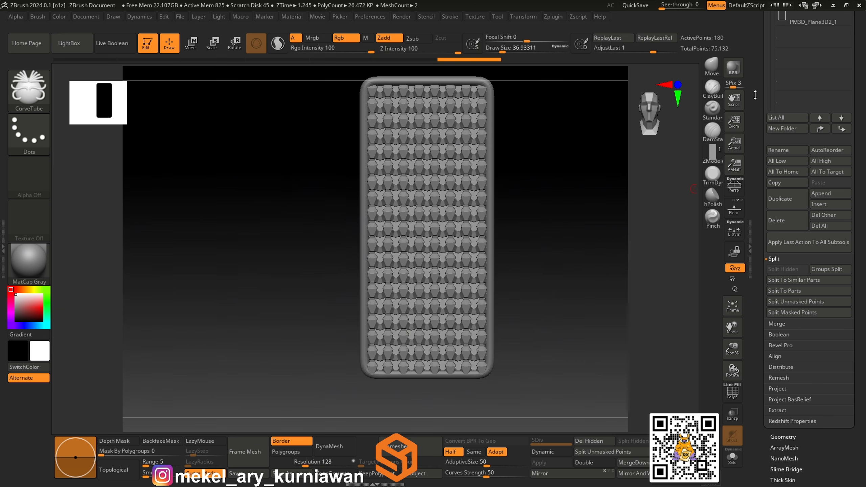
Make the tube frame subtool PM3D_Plane3D2_1 active and hide the base plane PM3D_Plane3D1, leaving the frame and pattern visible.
{"action": "left_click_drag", "start_coordinate": [755, 96], "coordinate": [785, 149]}
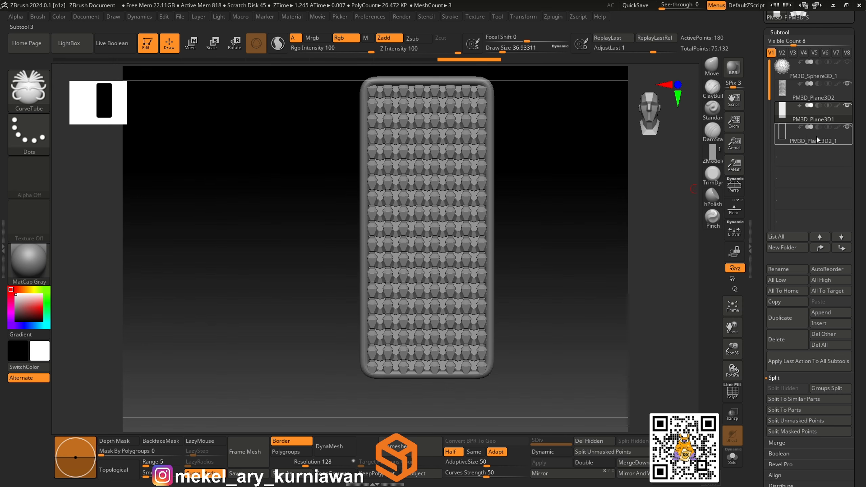
{"action": "left_click", "coordinate": [849, 102]}
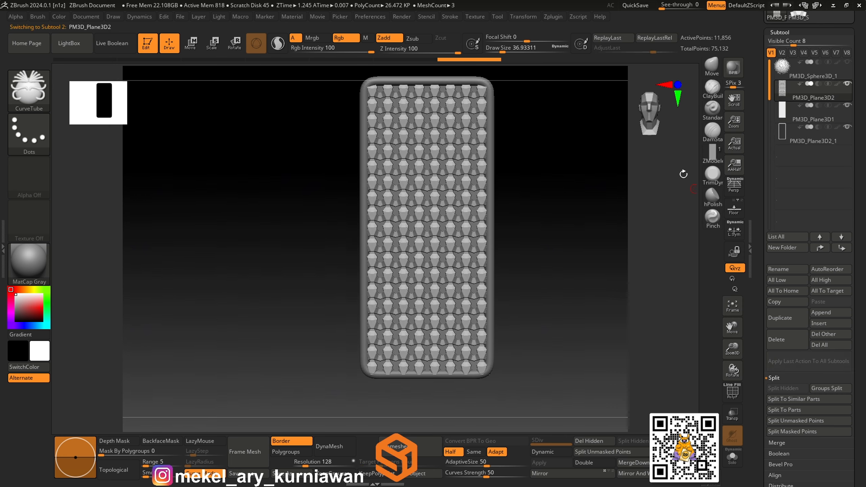
{"action": "left_click", "coordinate": [810, 140]}
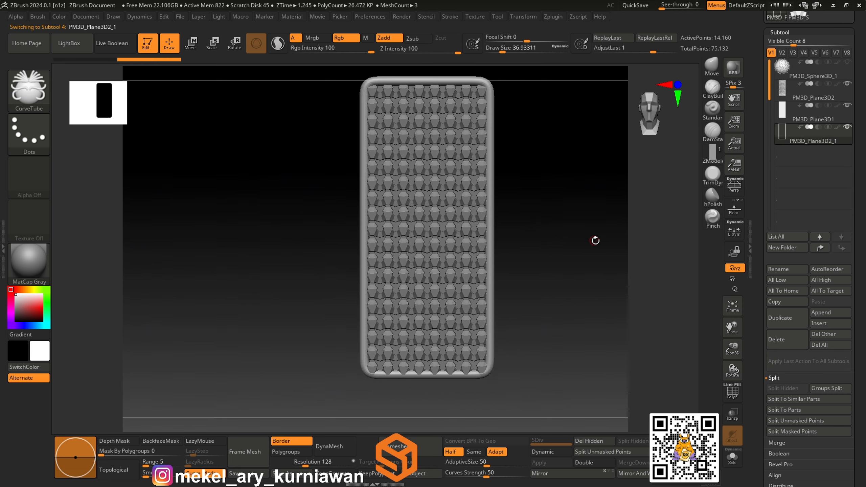
{"action": "left_click_drag", "start_coordinate": [593, 239], "coordinate": [599, 259]}
{"action": "left_click", "coordinate": [848, 105]}
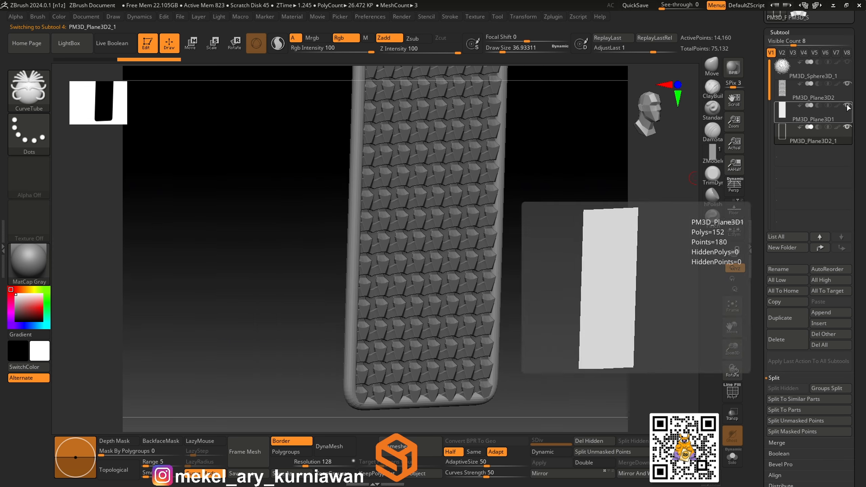
{"action": "left_click_drag", "start_coordinate": [577, 222], "coordinate": [576, 275], "text": "shift"}
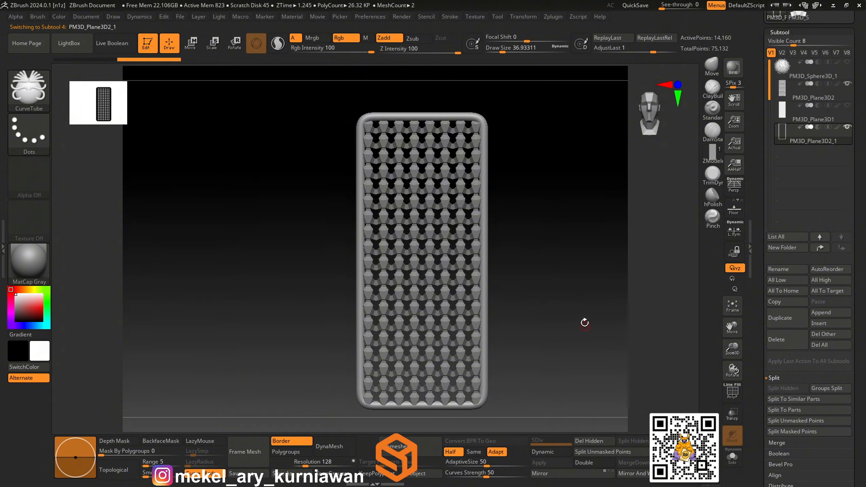
Isolate the tube frame subtool with Solo and turn on the polyframe display to show its mesh.
{"action": "left_click_drag", "start_coordinate": [584, 323], "coordinate": [563, 300]}
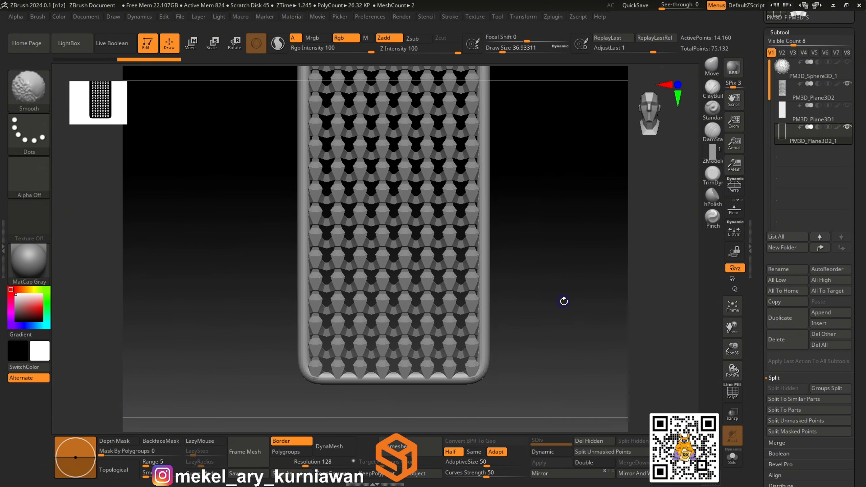
{"action": "left_click", "coordinate": [736, 459]}
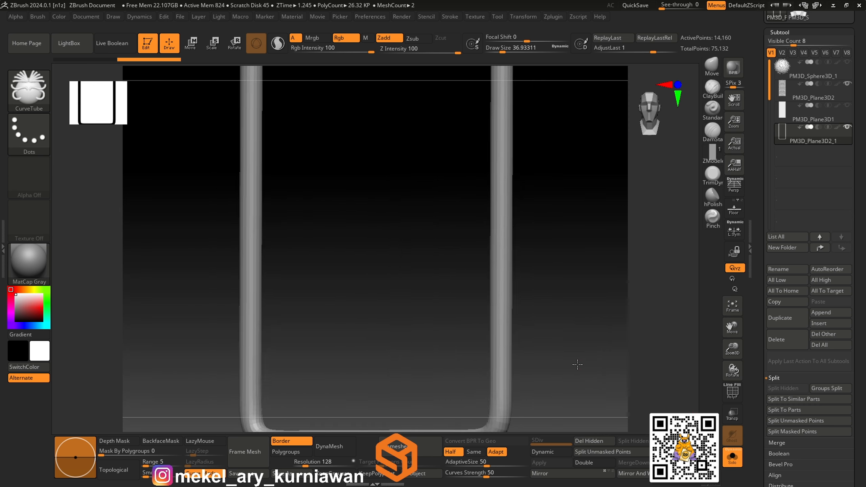
{"action": "key", "text": "space"}
{"action": "left_click", "coordinate": [606, 426]}
{"action": "mouse_move", "coordinate": [578, 353]}
{"action": "left_mouse_down", "text": "alt"}
{"action": "mouse_move", "coordinate": [571, 242]}
{"action": "mouse_move", "coordinate": [601, 311]}
{"action": "mouse_move", "coordinate": [518, 260]}
{"action": "mouse_move", "coordinate": [549, 259]}
{"action": "mouse_move", "coordinate": [615, 303]}
{"action": "mouse_move", "coordinate": [511, 272]}
{"action": "left_mouse_up", "text": "alt"}
{"action": "key", "text": "s"}
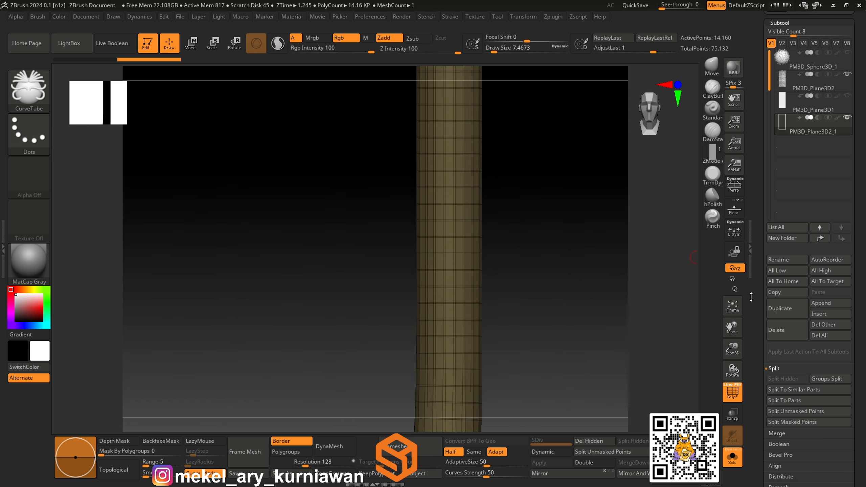
Assign separate polygroups to the frame's overlapping shells with Auto Groups.
{"action": "scroll", "coordinate": [779, 329], "scroll_direction": "down", "scroll_amount": 10}
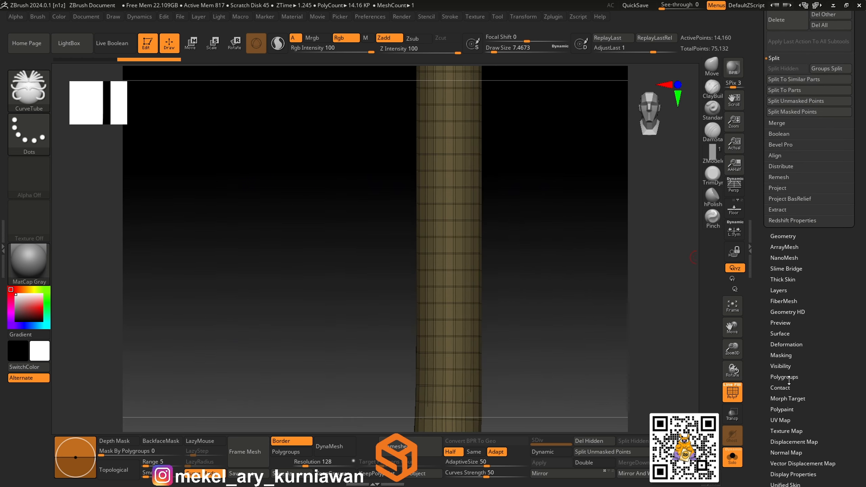
{"action": "left_click", "coordinate": [786, 377]}
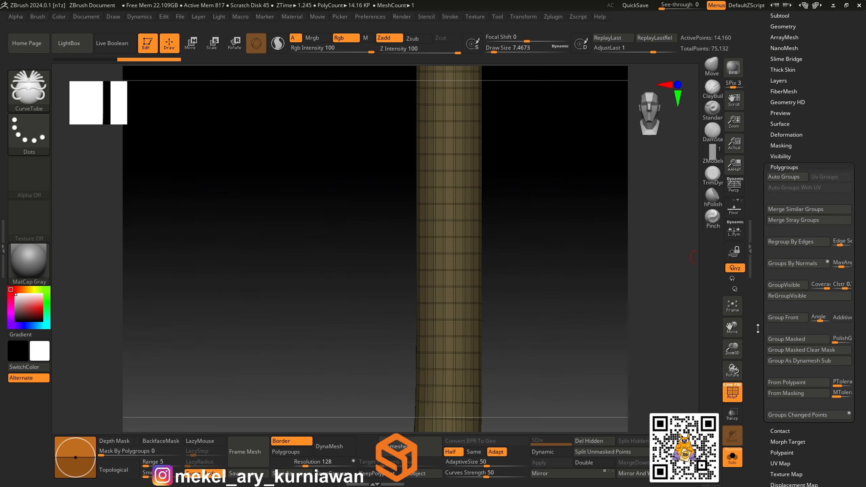
{"action": "left_click", "coordinate": [780, 220]}
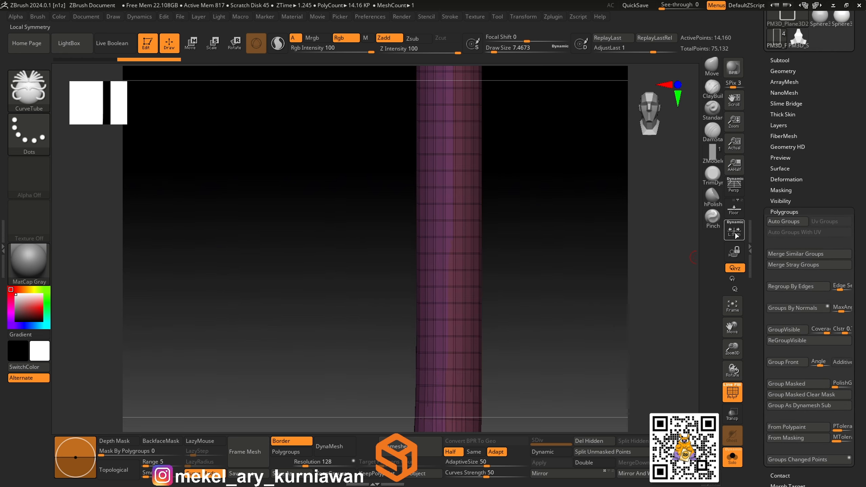
Isolate the purple polygroup of the tube frame and delete the hidden duplicate shell with Del Hidden.
{"action": "key", "text": "ctrl+shift"}
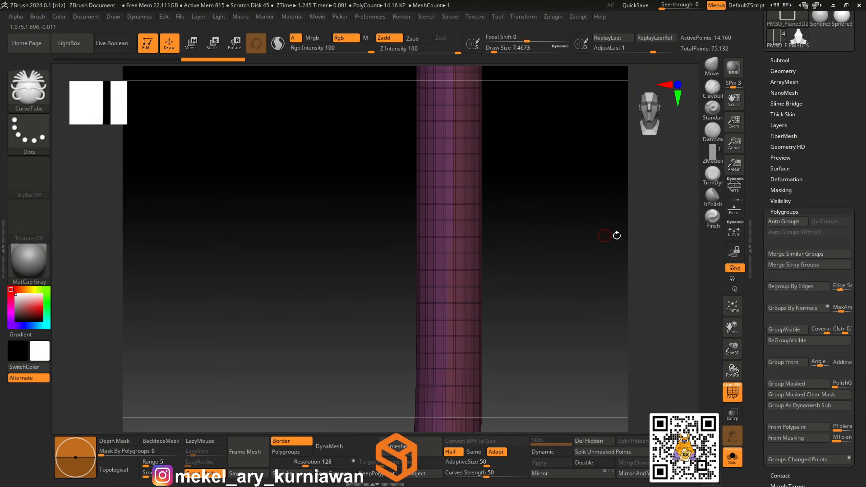
{"action": "mouse_move", "coordinate": [504, 249]}
{"action": "left_mouse_down", "text": "alt"}
{"action": "mouse_move", "coordinate": [560, 292]}
{"action": "mouse_move", "coordinate": [328, 241]}
{"action": "left_mouse_up", "text": "alt"}
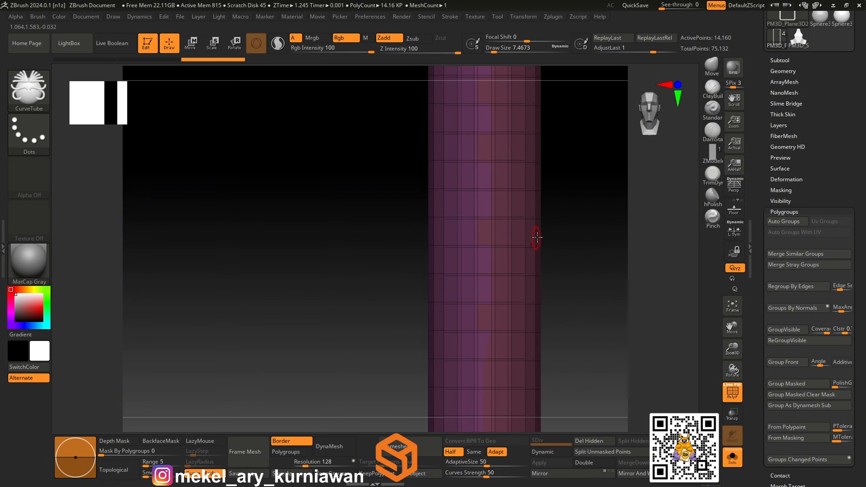
{"action": "key", "text": "ctrl+shift"}
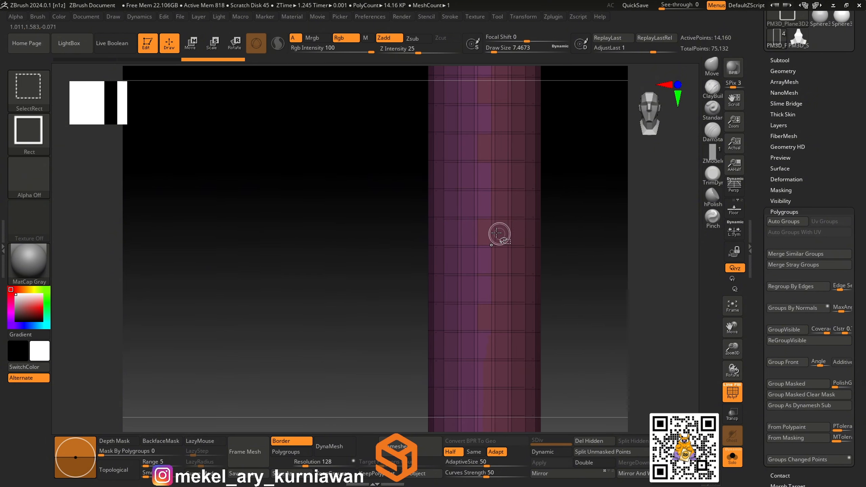
{"action": "left_click", "coordinate": [520, 234], "text": "ctrl+shift"}
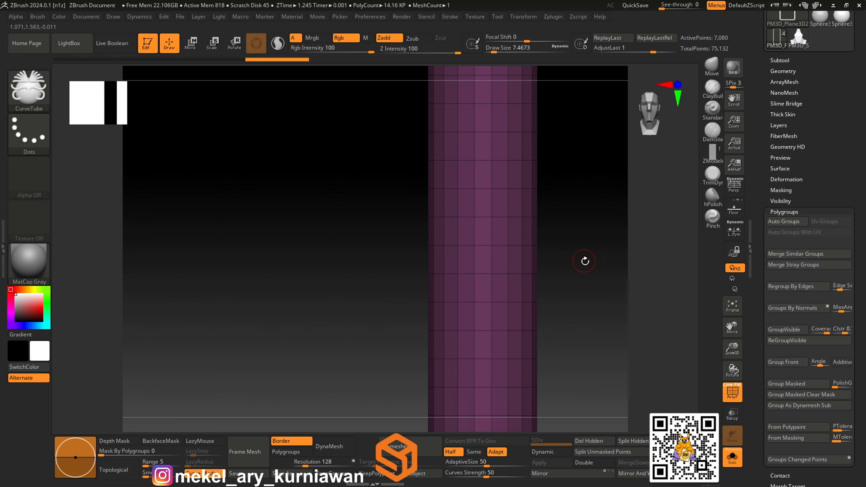
{"action": "mouse_move", "coordinate": [586, 259]}
{"action": "left_mouse_down", "text": "alt"}
{"action": "mouse_move", "coordinate": [531, 201]}
{"action": "mouse_move", "coordinate": [570, 227]}
{"action": "mouse_move", "coordinate": [586, 250]}
{"action": "left_mouse_up", "text": "alt"}
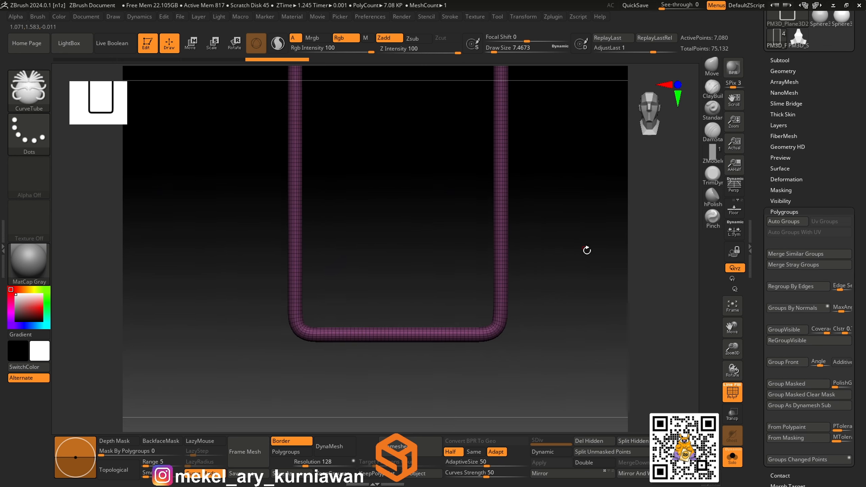
{"action": "left_click", "coordinate": [599, 441]}
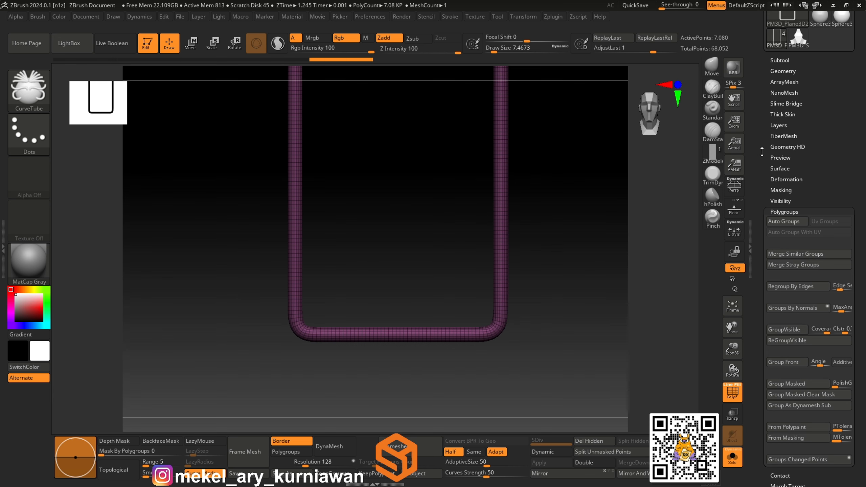
Make the base plane PM3D_Plane3D1 visible and turn off Solo and the polyframe display to show the whole framed pattern.
{"action": "scroll", "coordinate": [778, 119], "scroll_direction": "up", "scroll_amount": 3}
{"action": "left_click", "coordinate": [777, 119]}
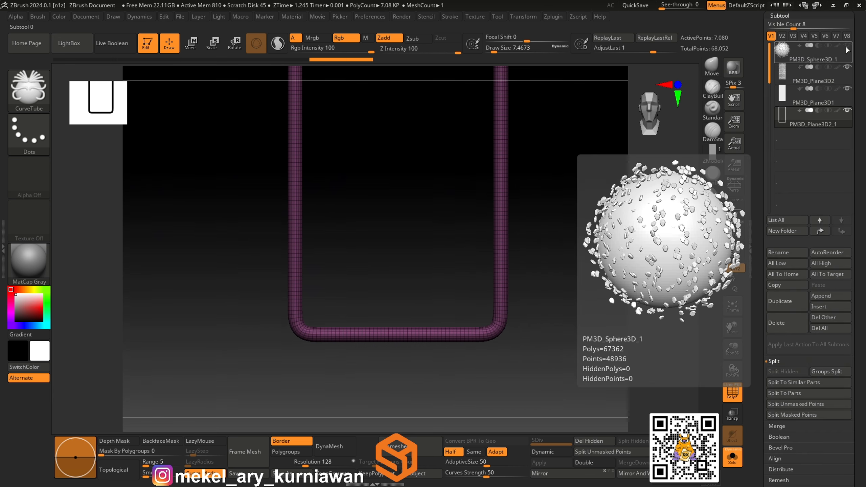
{"action": "left_click_drag", "start_coordinate": [663, 191], "coordinate": [669, 311]}
{"action": "left_click", "coordinate": [732, 458]}
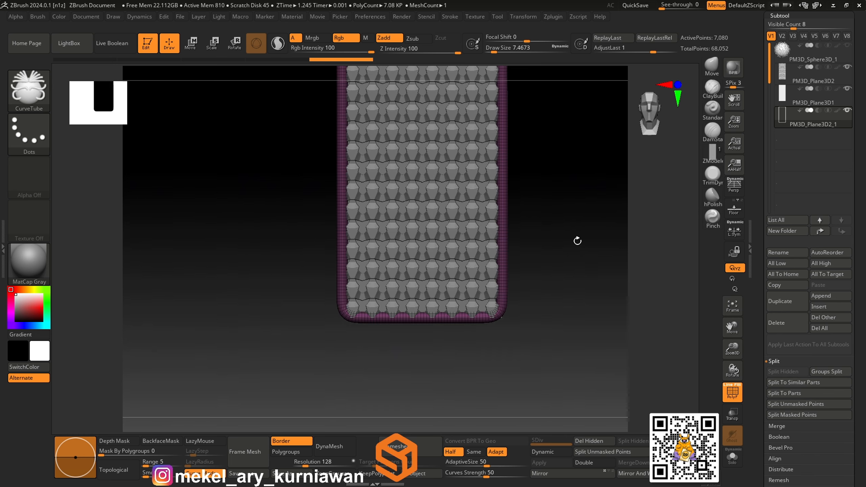
{"action": "right_click", "coordinate": [603, 406]}
{"action": "left_click", "coordinate": [623, 422]}
{"action": "left_click_drag", "start_coordinate": [582, 327], "coordinate": [552, 258]}
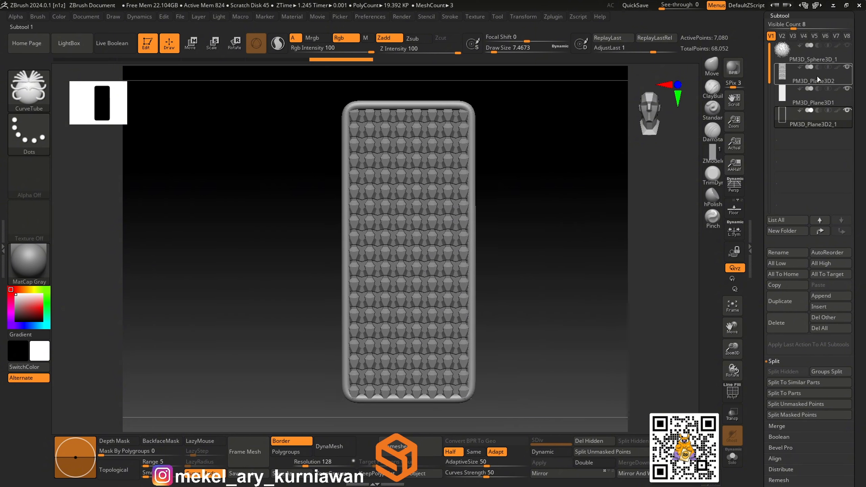
Merge the pattern PM3D_Plane3D2 down with the base plane and the tube frame into a single subtool.
{"action": "left_click", "coordinate": [817, 77]}
{"action": "left_click_drag", "start_coordinate": [605, 248], "coordinate": [578, 274], "text": "alt"}
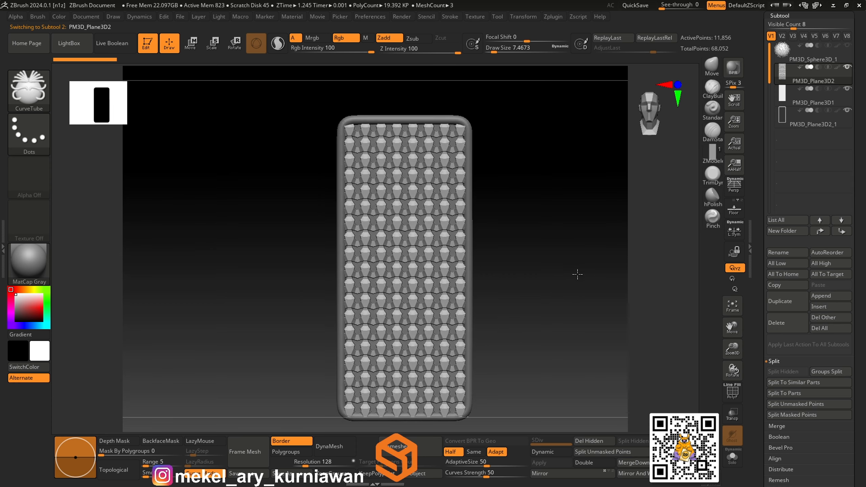
{"action": "scroll", "coordinate": [779, 312], "scroll_direction": "down", "scroll_amount": 4}
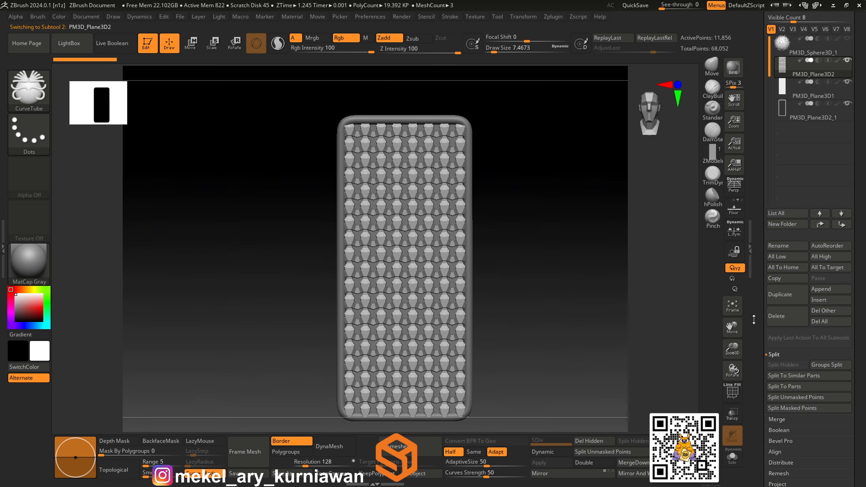
{"action": "left_click", "coordinate": [780, 305]}
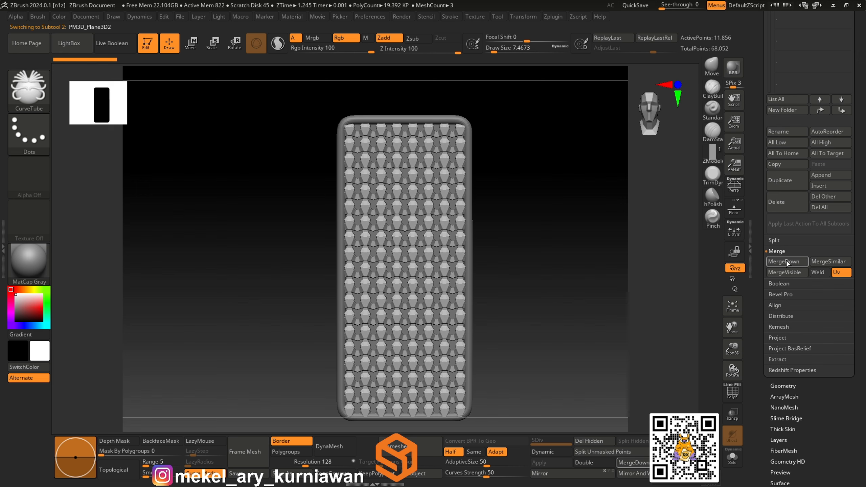
{"action": "left_click", "coordinate": [786, 261]}
{"action": "left_click", "coordinate": [704, 282]}
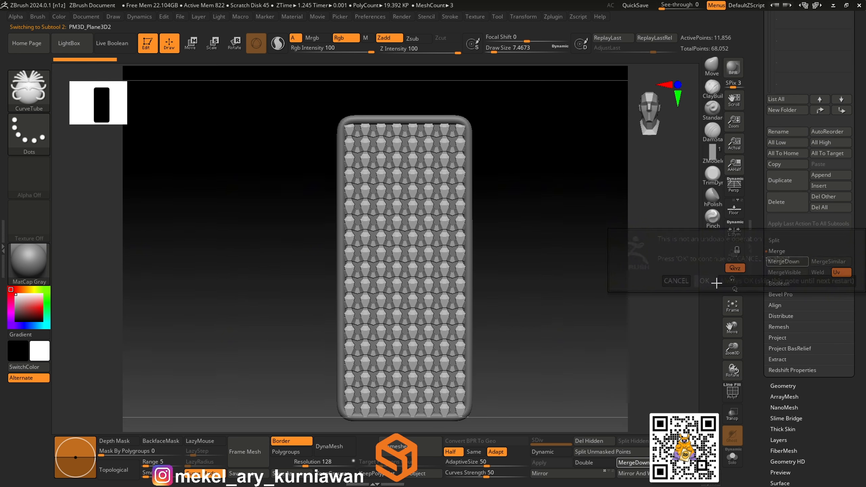
{"action": "left_click", "coordinate": [760, 190]}
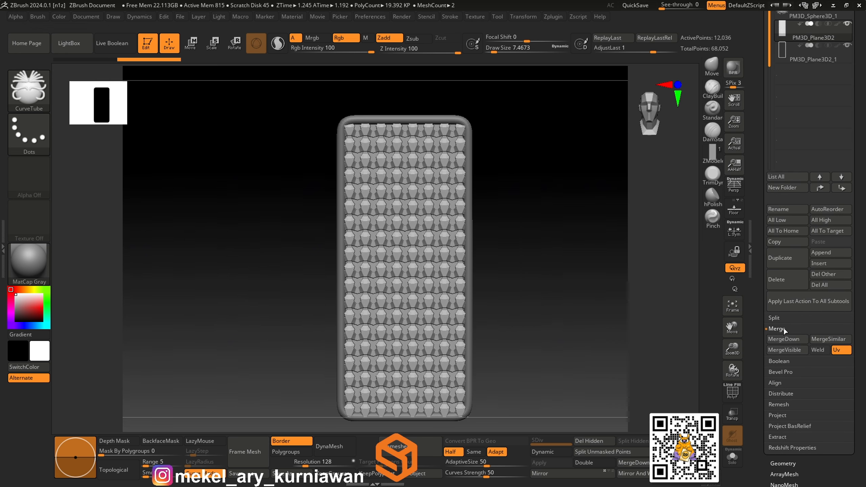
{"action": "left_click", "coordinate": [783, 339]}
{"action": "left_click", "coordinate": [708, 355]}
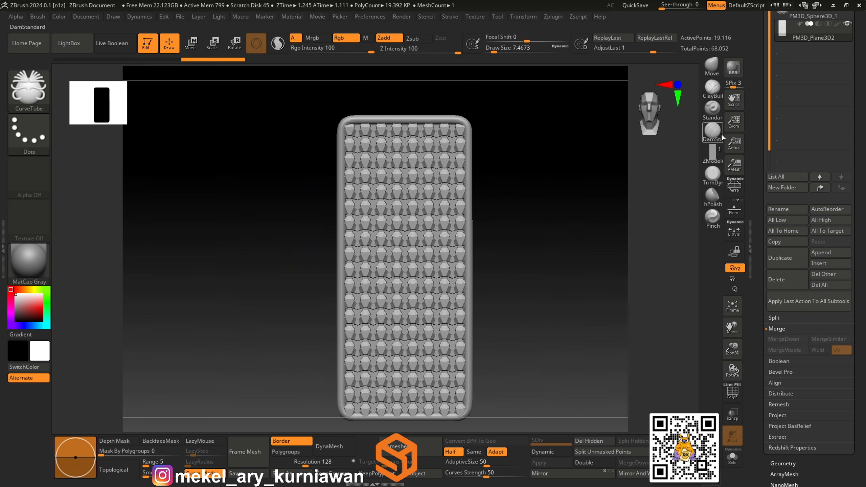
{"action": "left_click_drag", "start_coordinate": [756, 84], "coordinate": [762, 130]}
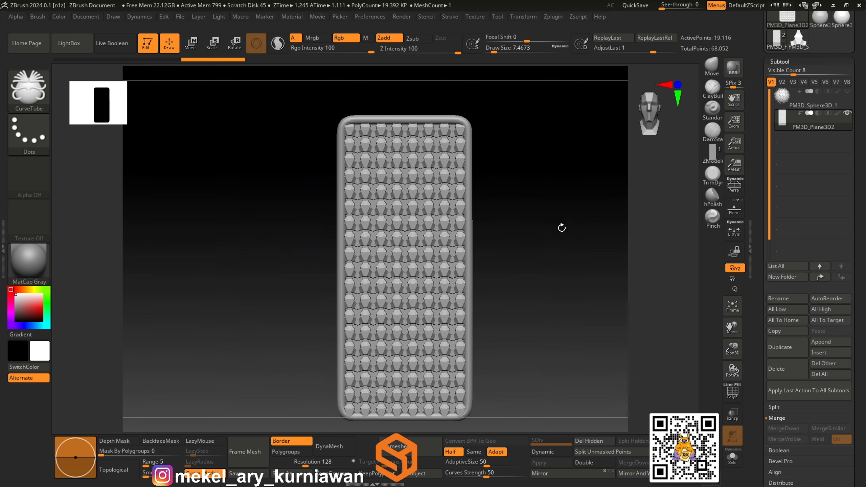
Activate the Gizmo on the merged PM3D_Plane3D2 and apply the Bend Curve deformer.
{"action": "left_click", "coordinate": [191, 43]}
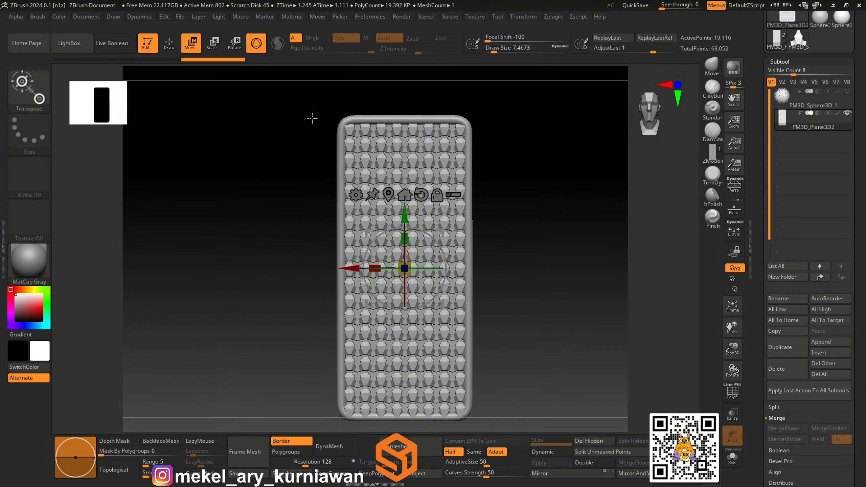
{"action": "left_click", "coordinate": [523, 16]}
{"action": "left_click", "coordinate": [557, 274]}
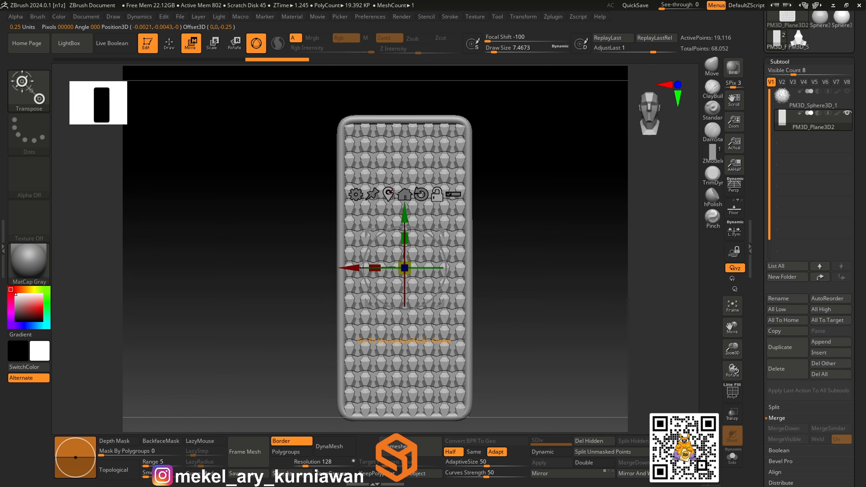
{"action": "left_click", "coordinate": [354, 194]}
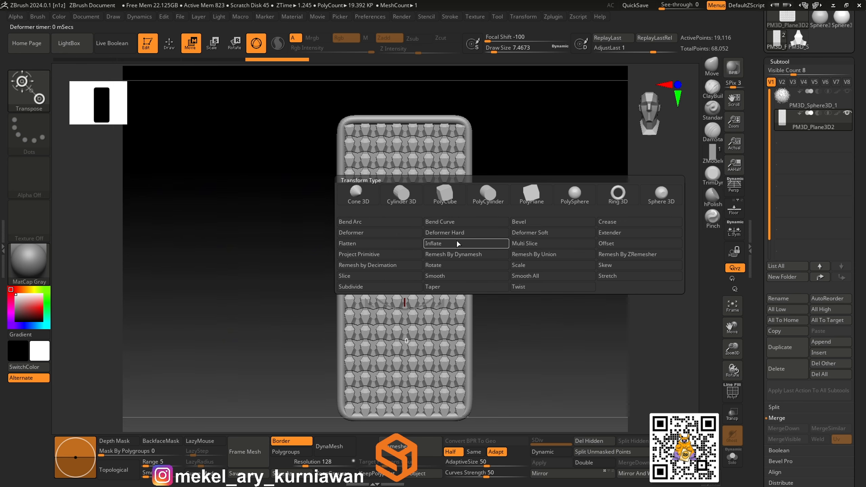
{"action": "left_click", "coordinate": [452, 222]}
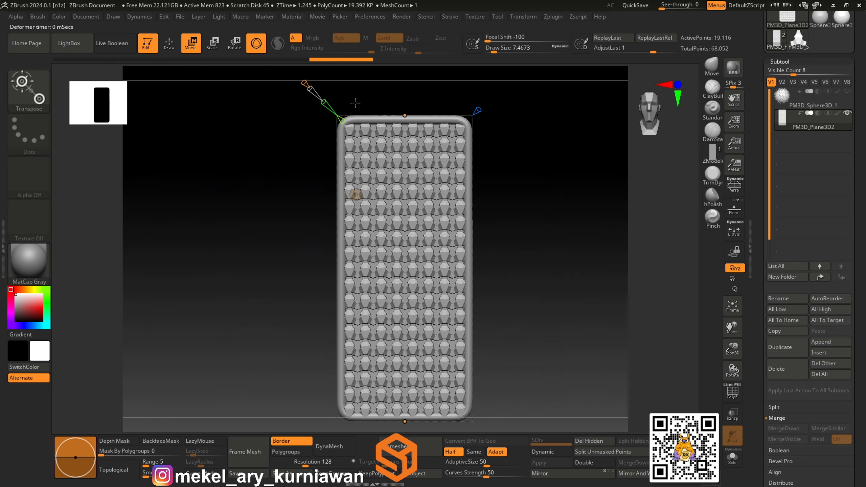
Raise the bend curve's resolution to add a middle control point between its two ends.
{"action": "left_click_drag", "start_coordinate": [519, 180], "coordinate": [535, 238], "text": "alt"}
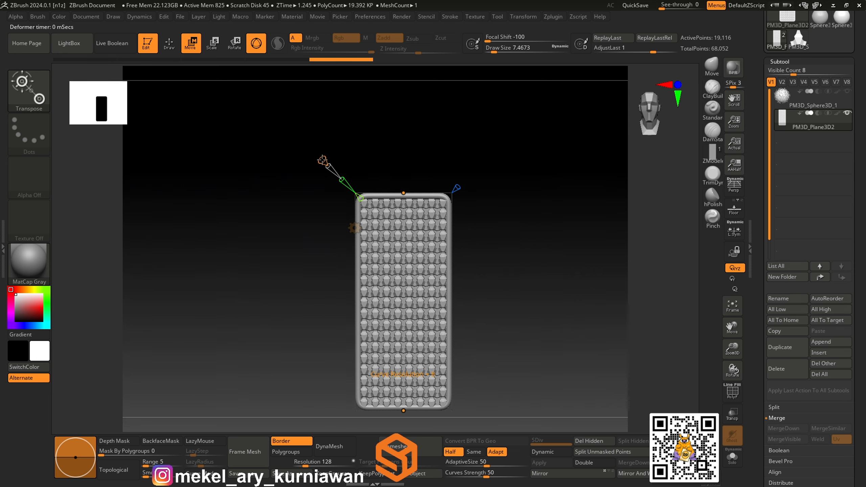
{"action": "left_click", "coordinate": [321, 160]}
{"action": "left_click_drag", "start_coordinate": [490, 209], "coordinate": [490, 222]}
Try deforming the framed panel by moving the middle and top control points of the bend curve.
{"action": "mouse_move", "coordinate": [403, 301]}
{"action": "left_mouse_down"}
{"action": "mouse_move", "coordinate": [471, 252]}
{"action": "mouse_move", "coordinate": [393, 302]}
{"action": "mouse_move", "coordinate": [374, 303]}
{"action": "mouse_move", "coordinate": [480, 257]}
{"action": "mouse_move", "coordinate": [482, 244]}
{"action": "left_mouse_up"}
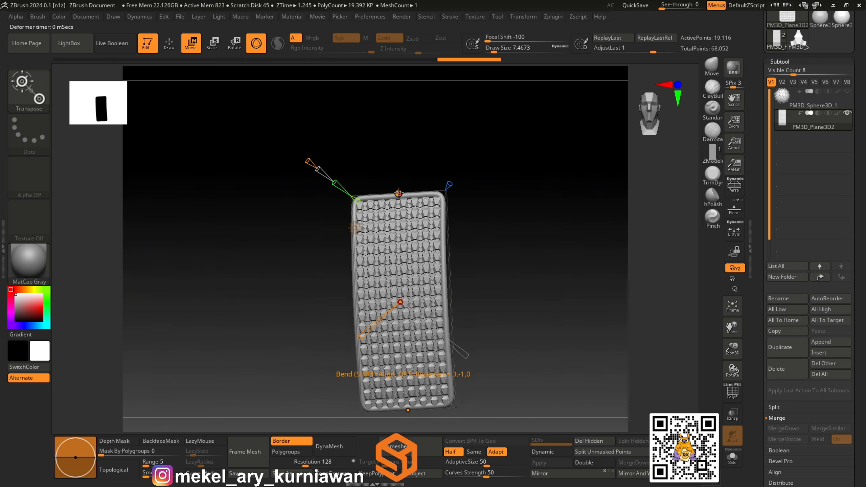
{"action": "left_click_drag", "start_coordinate": [398, 193], "coordinate": [543, 172]}
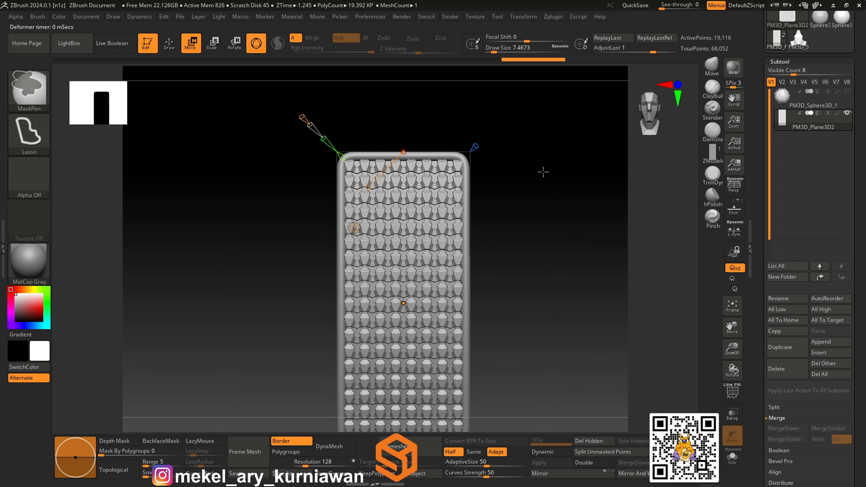
{"action": "key", "text": "ctrl+z"}
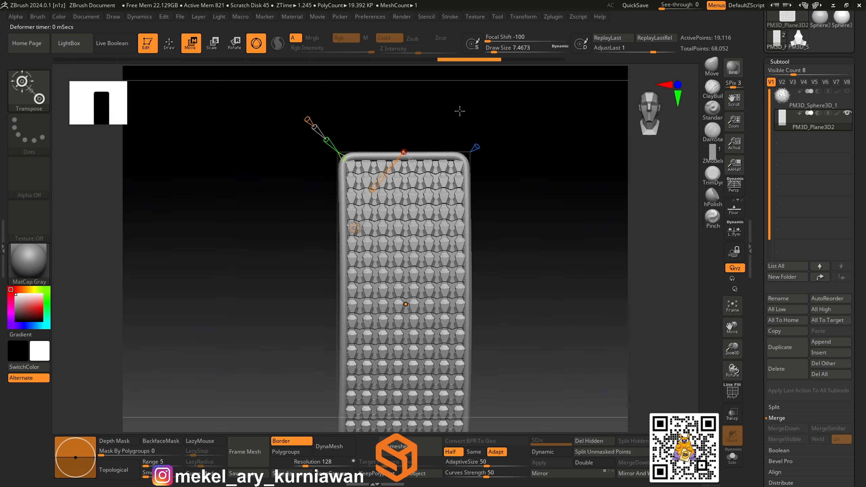
Taper the framed panel toward its upper end by adjusting the handles at the bend curve's top control point.
{"action": "left_click_drag", "start_coordinate": [458, 110], "coordinate": [573, 226]}
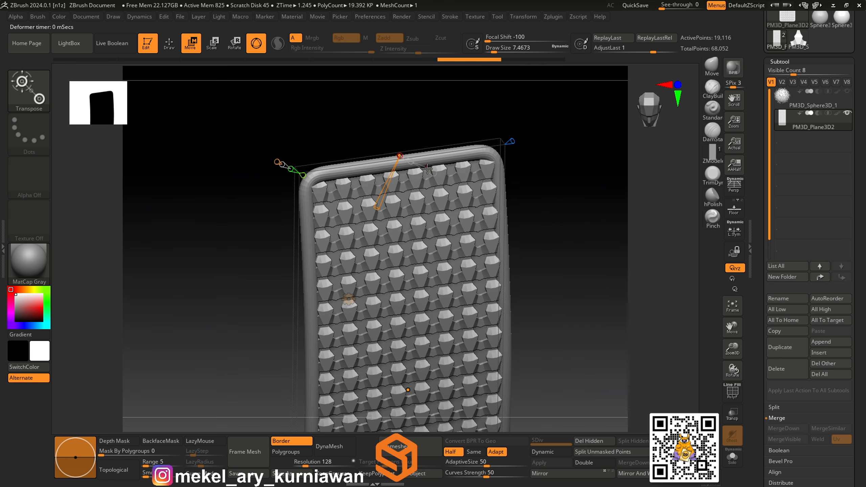
{"action": "left_click_drag", "start_coordinate": [433, 173], "coordinate": [537, 111]}
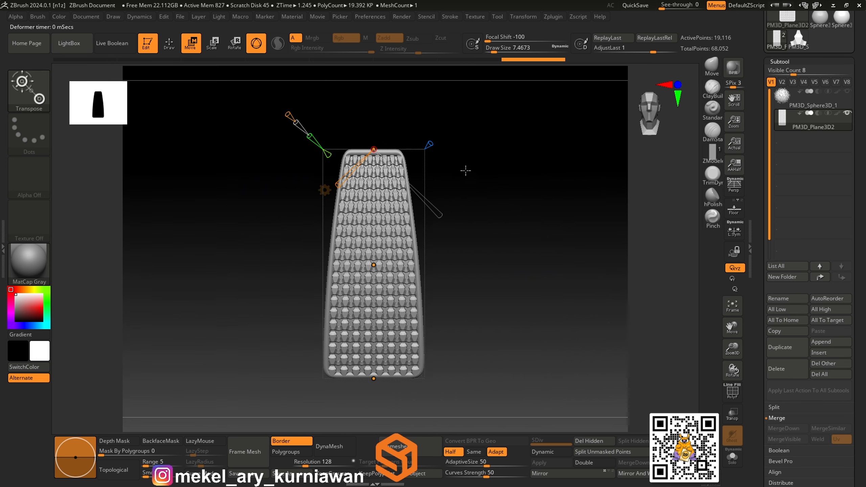
{"action": "left_click_drag", "start_coordinate": [438, 213], "coordinate": [509, 321]}
Twist the panel's upper end by about 45 using the orange cone at the bend curve's top control point.
{"action": "left_click_drag", "start_coordinate": [516, 246], "coordinate": [542, 250], "text": "shift"}
{"action": "left_click_drag", "start_coordinate": [545, 247], "coordinate": [520, 242]}
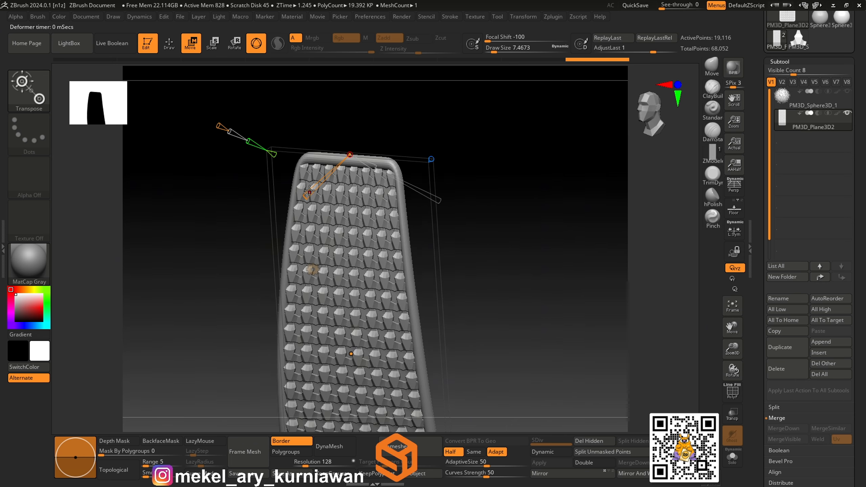
{"action": "left_click_drag", "start_coordinate": [309, 191], "coordinate": [302, 205]}
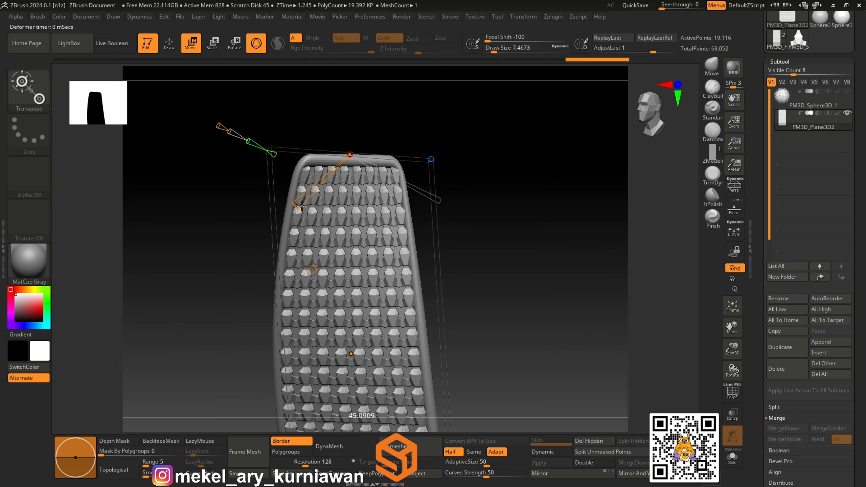
{"action": "left_click_drag", "start_coordinate": [491, 244], "coordinate": [305, 242], "text": "alt"}
{"action": "mouse_move", "coordinate": [474, 231]}
{"action": "left_mouse_down"}
{"action": "mouse_move", "coordinate": [497, 243]}
{"action": "mouse_move", "coordinate": [517, 239]}
{"action": "mouse_move", "coordinate": [521, 218]}
{"action": "mouse_move", "coordinate": [465, 251]}
{"action": "mouse_move", "coordinate": [471, 288]}
{"action": "mouse_move", "coordinate": [557, 248]}
{"action": "mouse_move", "coordinate": [514, 270]}
{"action": "mouse_move", "coordinate": [562, 278]}
{"action": "mouse_move", "coordinate": [546, 237]}
{"action": "left_mouse_up"}
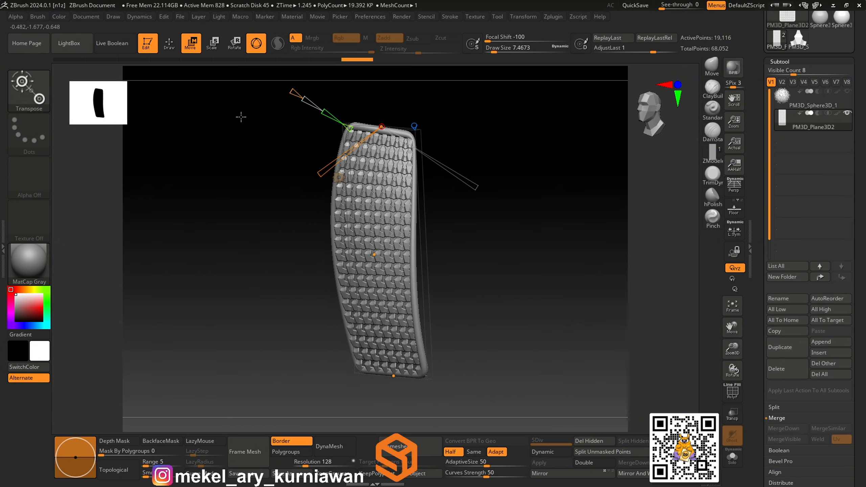
Leave the bend curve, unhide the nanomesh sphere subtool and move it about 3.7 units sideways, clear of the framed panel.
{"action": "left_click", "coordinate": [170, 52]}
{"action": "mouse_move", "coordinate": [499, 196]}
{"action": "left_mouse_down", "text": "alt"}
{"action": "mouse_move", "coordinate": [557, 290]}
{"action": "mouse_move", "coordinate": [508, 257]}
{"action": "mouse_move", "coordinate": [508, 286]}
{"action": "mouse_move", "coordinate": [514, 218]}
{"action": "left_mouse_up", "text": "alt"}
{"action": "left_click", "coordinate": [847, 93]}
{"action": "left_click", "coordinate": [806, 106]}
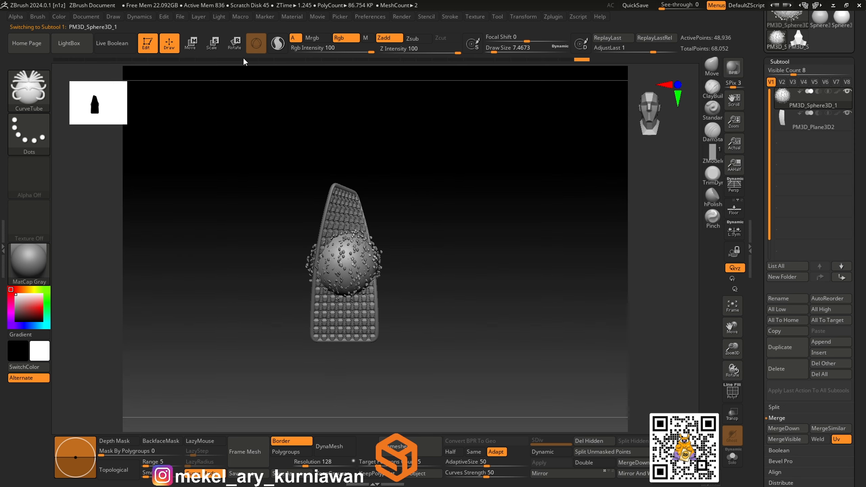
{"action": "left_click", "coordinate": [190, 43]}
{"action": "left_click_drag", "start_coordinate": [295, 263], "coordinate": [413, 263]}
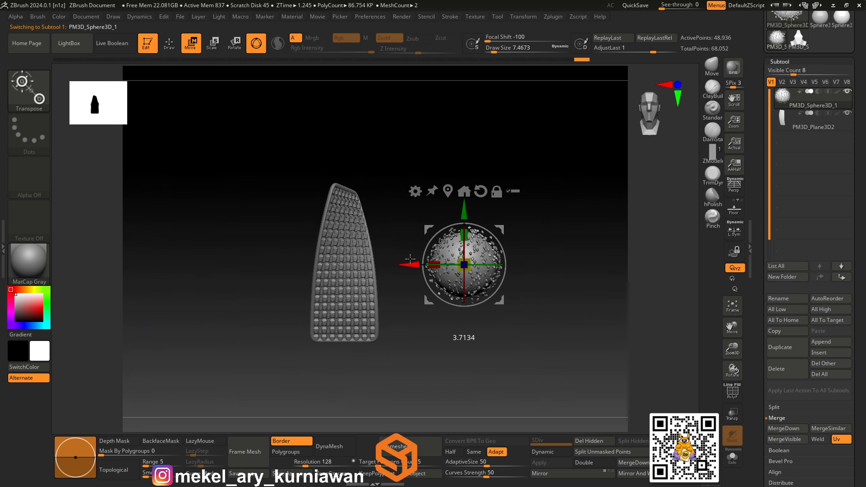
{"action": "left_click_drag", "start_coordinate": [576, 225], "coordinate": [575, 260], "text": "alt"}
{"action": "left_click", "coordinate": [169, 43]}
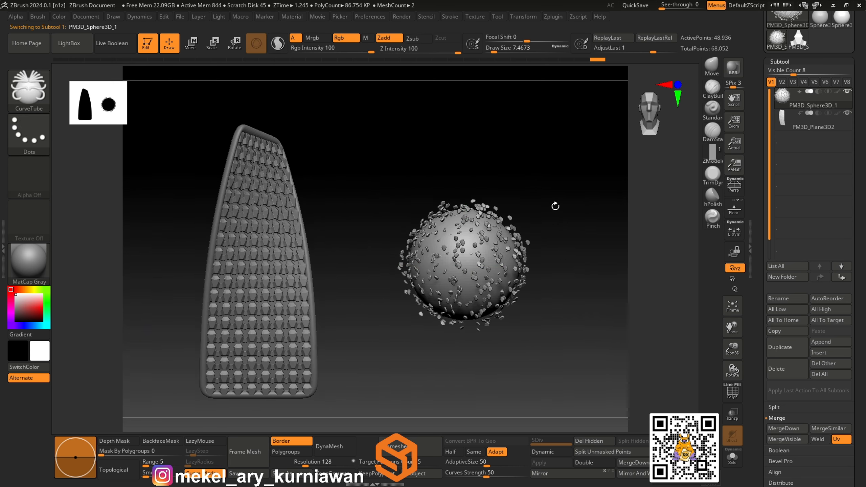
Examine the nanomesh sphere up close, and make the framed panel the active subtool to inspect its pattern and frame.
{"action": "left_click_drag", "start_coordinate": [554, 205], "coordinate": [493, 245], "text": "alt"}
{"action": "left_click_drag", "start_coordinate": [566, 119], "coordinate": [487, 203]}
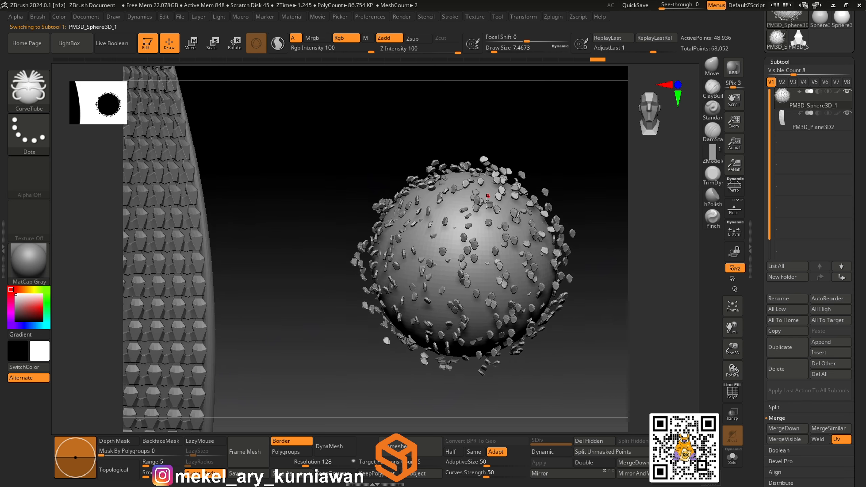
{"action": "left_click_drag", "start_coordinate": [521, 161], "coordinate": [503, 139]}
{"action": "left_click", "coordinate": [301, 194], "text": "alt"}
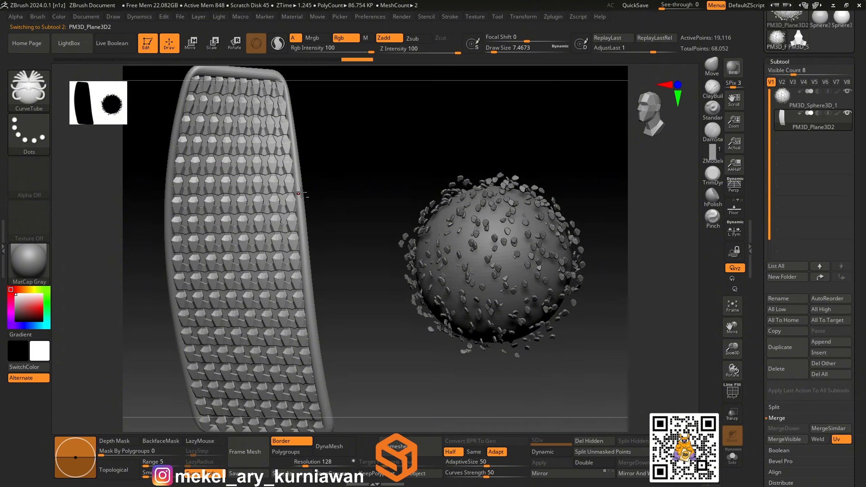
{"action": "left_click_drag", "start_coordinate": [349, 185], "coordinate": [282, 210]}
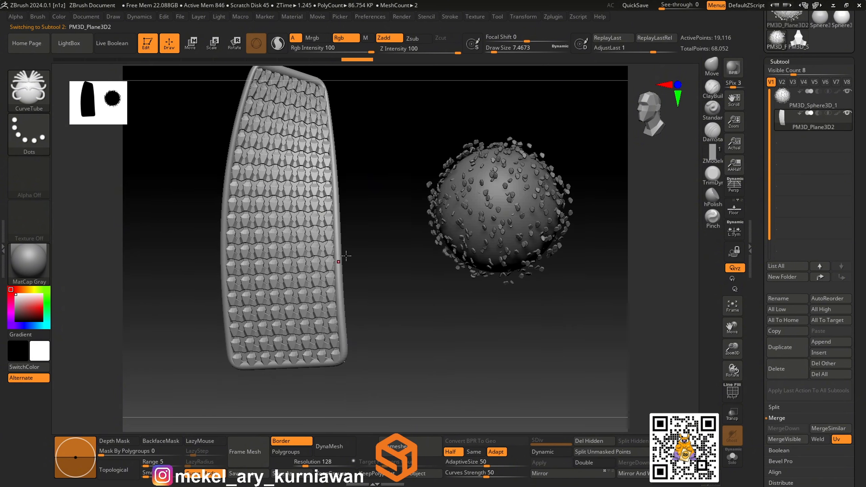
{"action": "left_click_drag", "start_coordinate": [386, 206], "coordinate": [442, 186], "text": "alt"}
Open the NanoMesh settings for the framed panel and view the panel and sphere side by side.
{"action": "scroll", "coordinate": [789, 324], "scroll_direction": "down", "scroll_amount": 5}
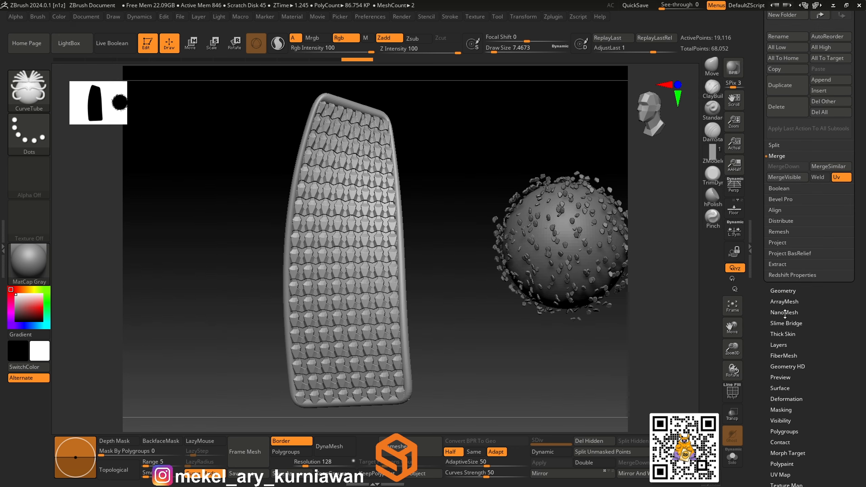
{"action": "left_click", "coordinate": [785, 313]}
{"action": "left_click_drag", "start_coordinate": [756, 235], "coordinate": [765, 259]}
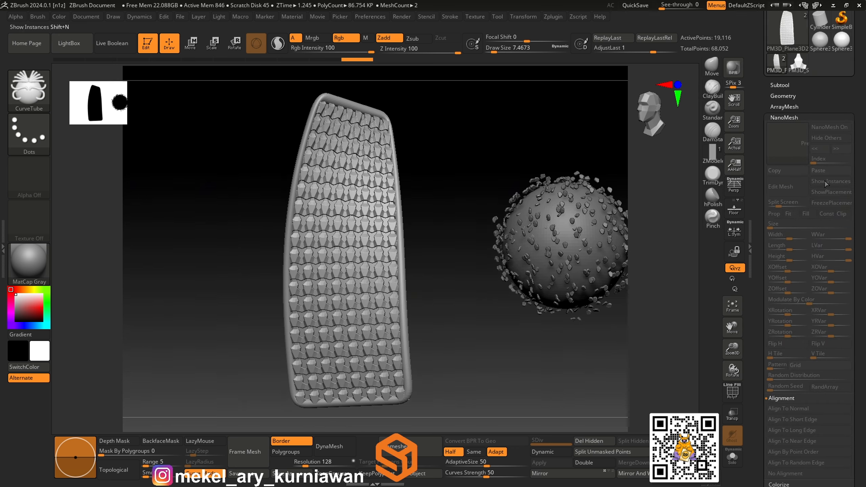
{"action": "left_click_drag", "start_coordinate": [444, 155], "coordinate": [587, 223]}
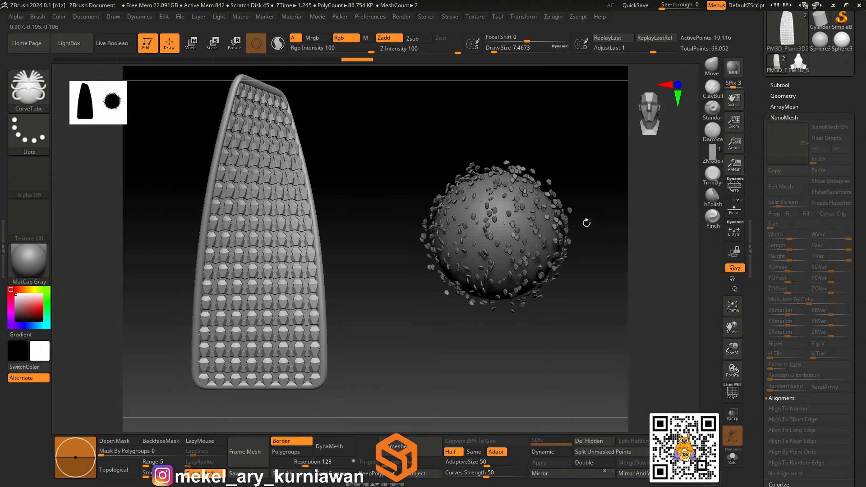
{"action": "left_click_drag", "start_coordinate": [602, 188], "coordinate": [343, 176]}
{"action": "left_click_drag", "start_coordinate": [577, 144], "coordinate": [543, 157]}
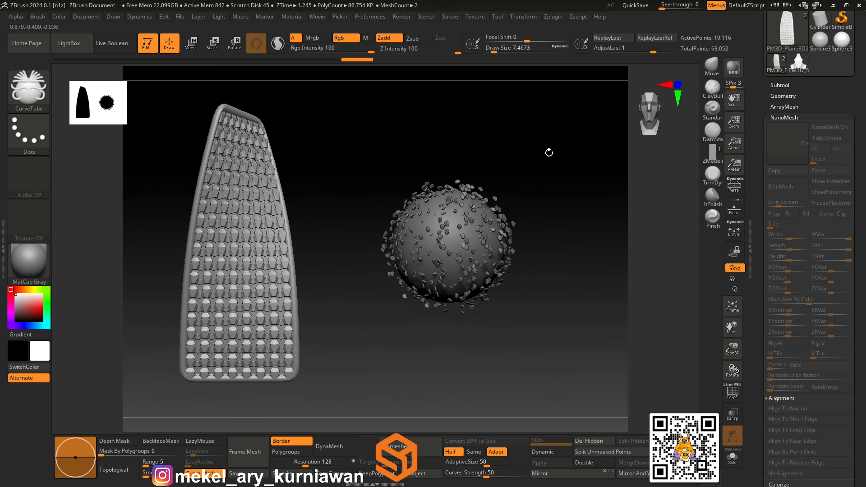